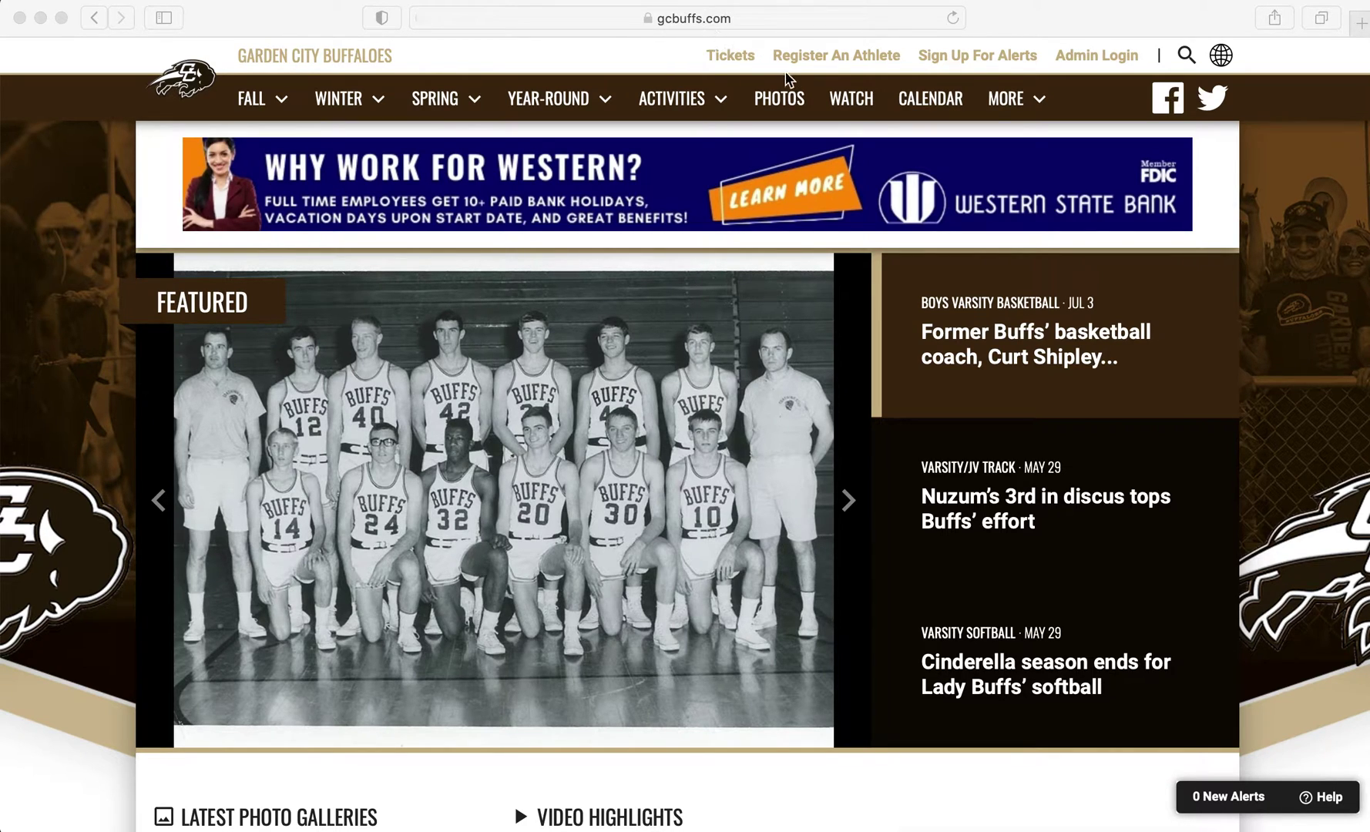
# Open Register My Athlete from the Buffaloes site and start creating a new account
pyautogui.click(823, 65)
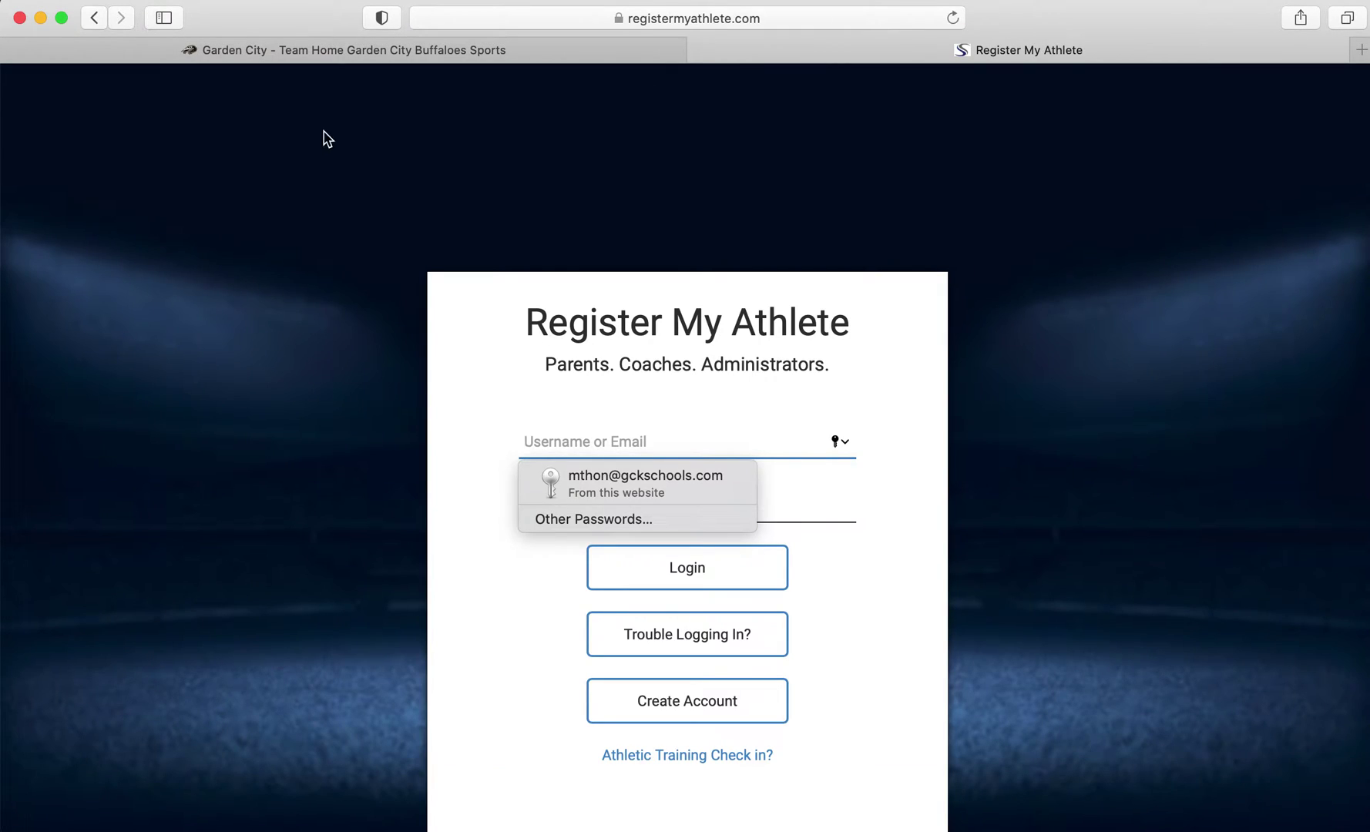
pyautogui.click(323, 131)
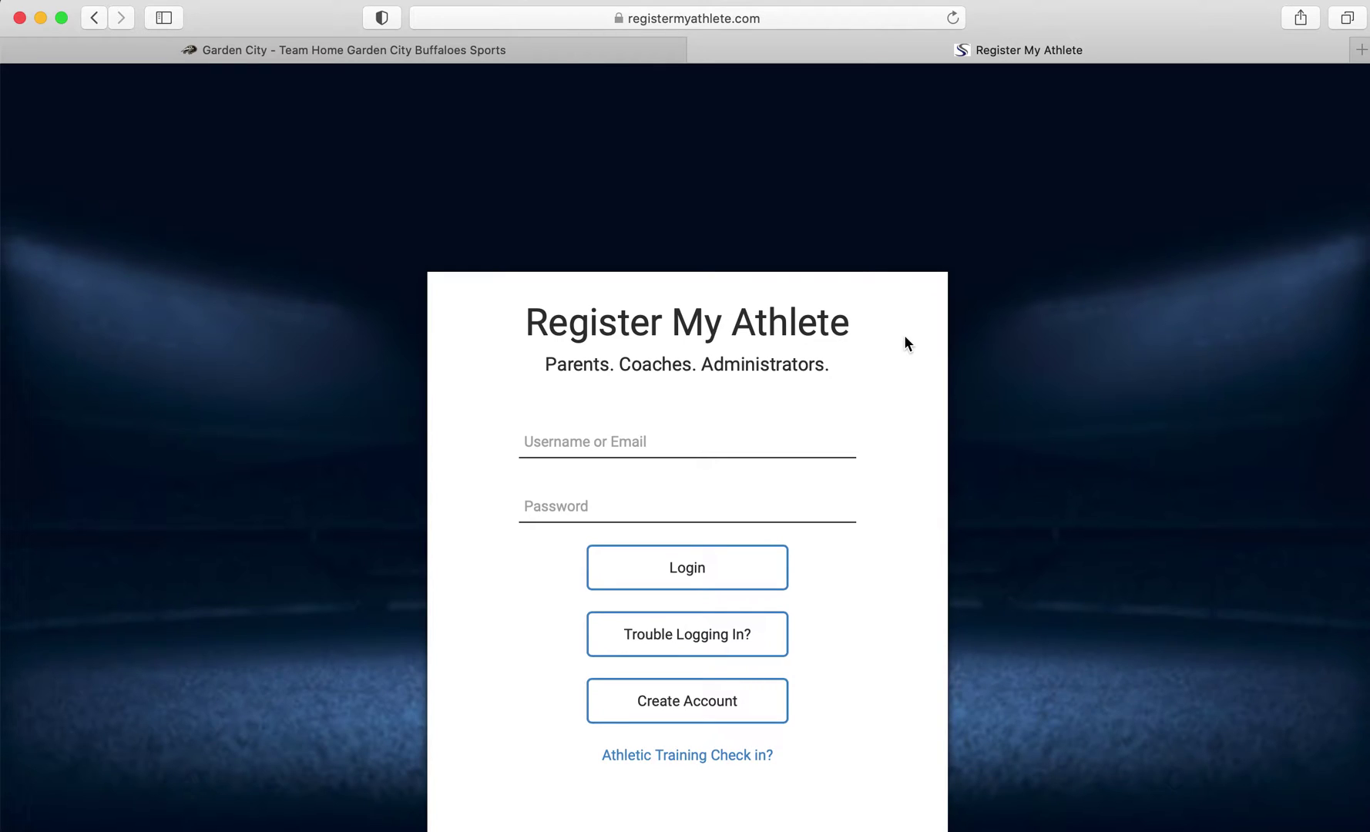
pyautogui.click(659, 699)
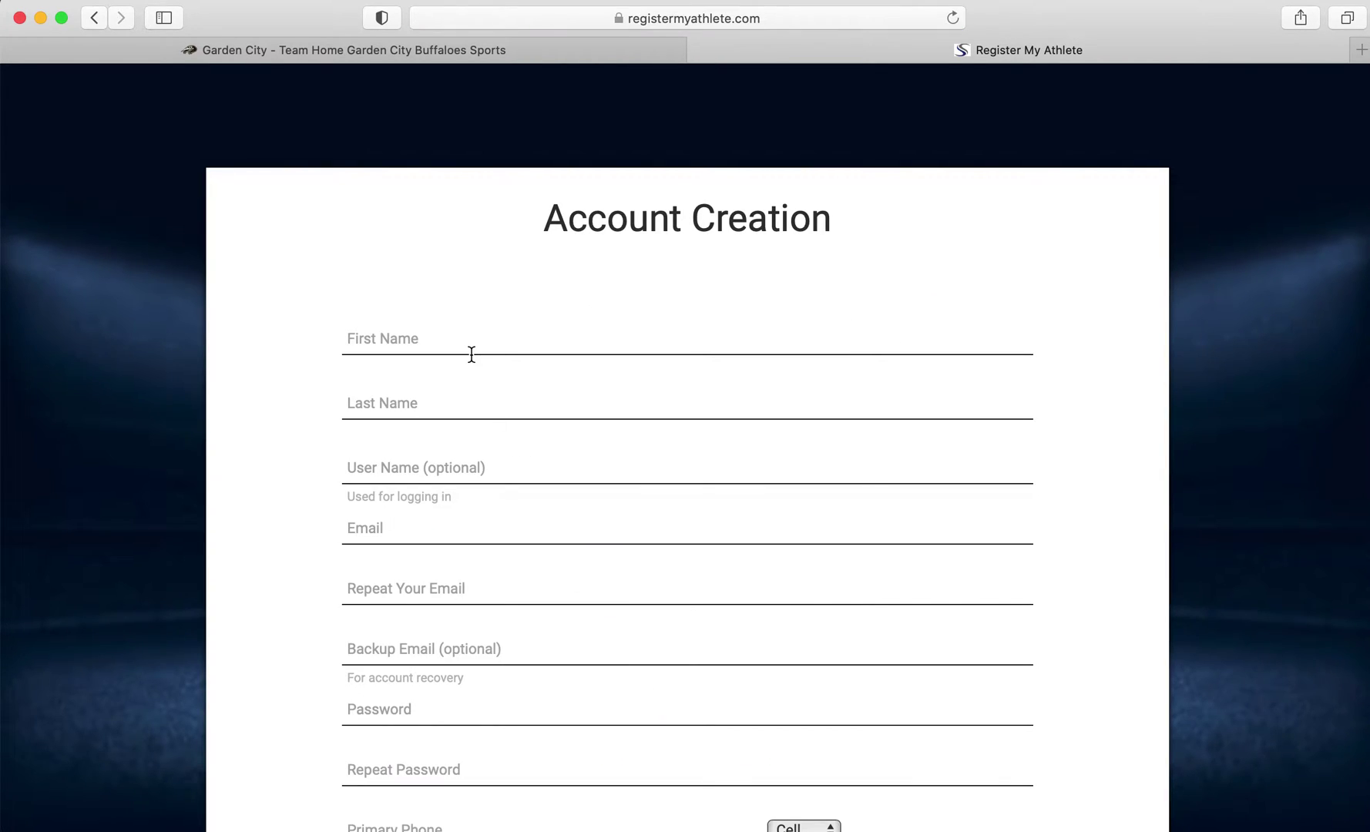
# Scroll through the Account Creation form and opt in to text-message communication
pyautogui.scroll(-1, 471, 359)
pyautogui.scroll(-4, 475, 343)
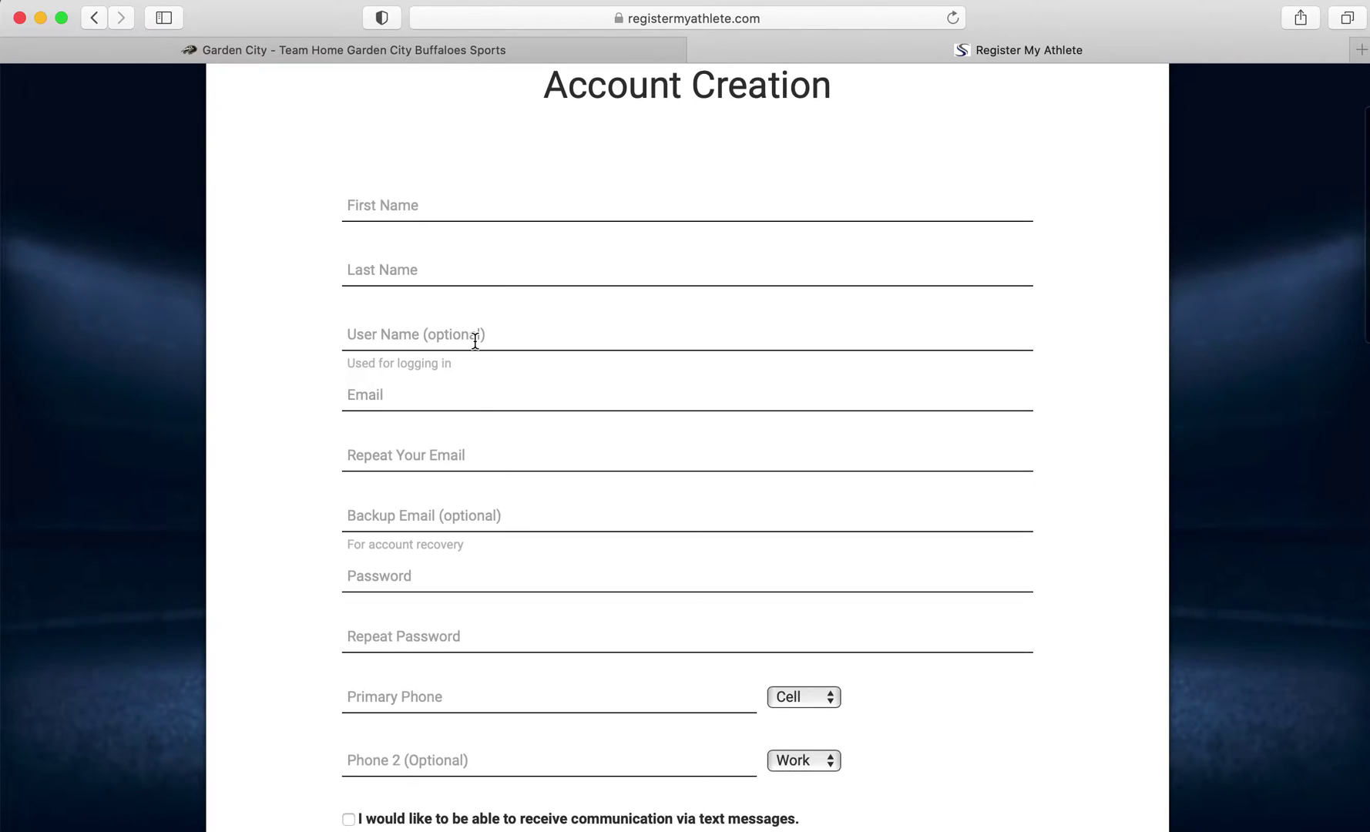
pyautogui.scroll(-1, 475, 341)
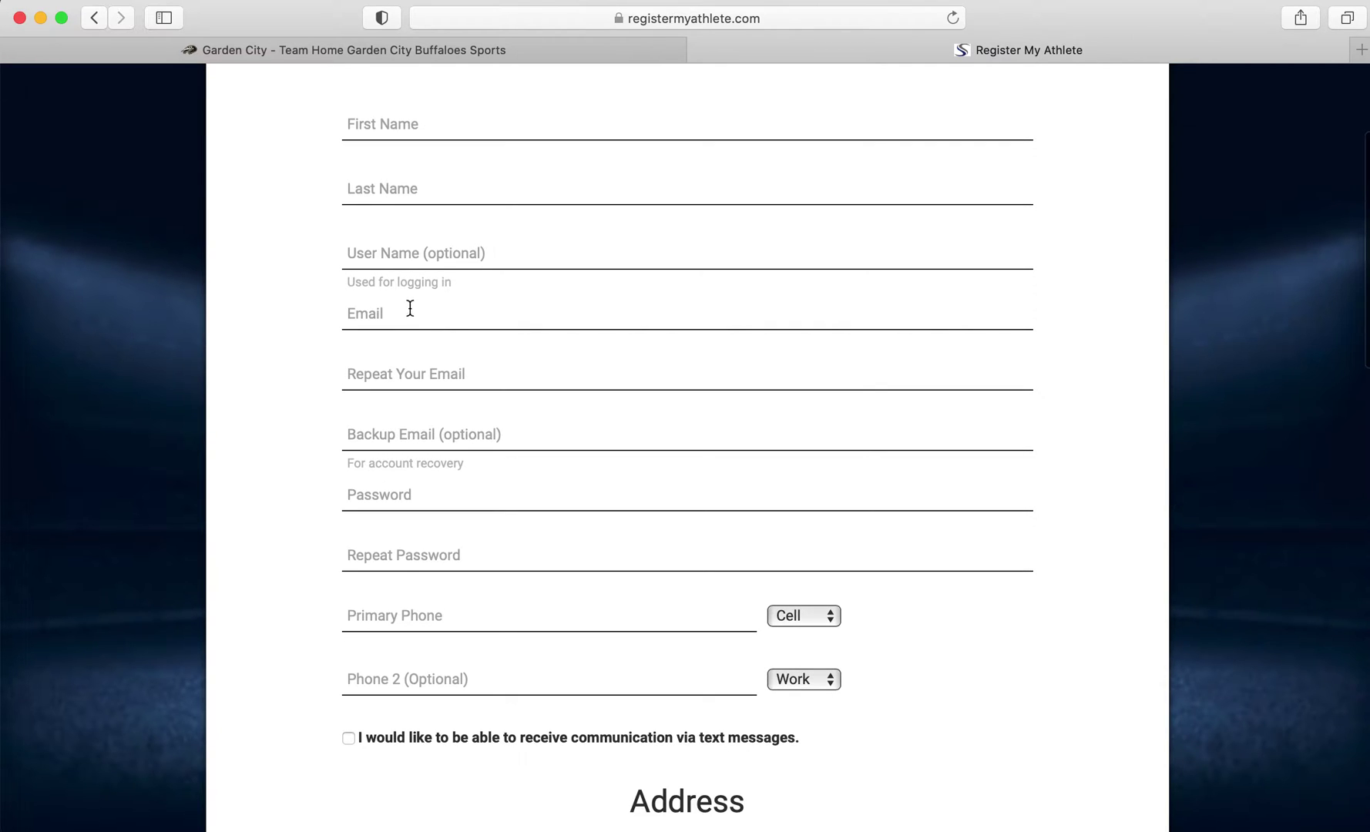
pyautogui.scroll(-1, 418, 318)
pyautogui.scroll(-5, 418, 318)
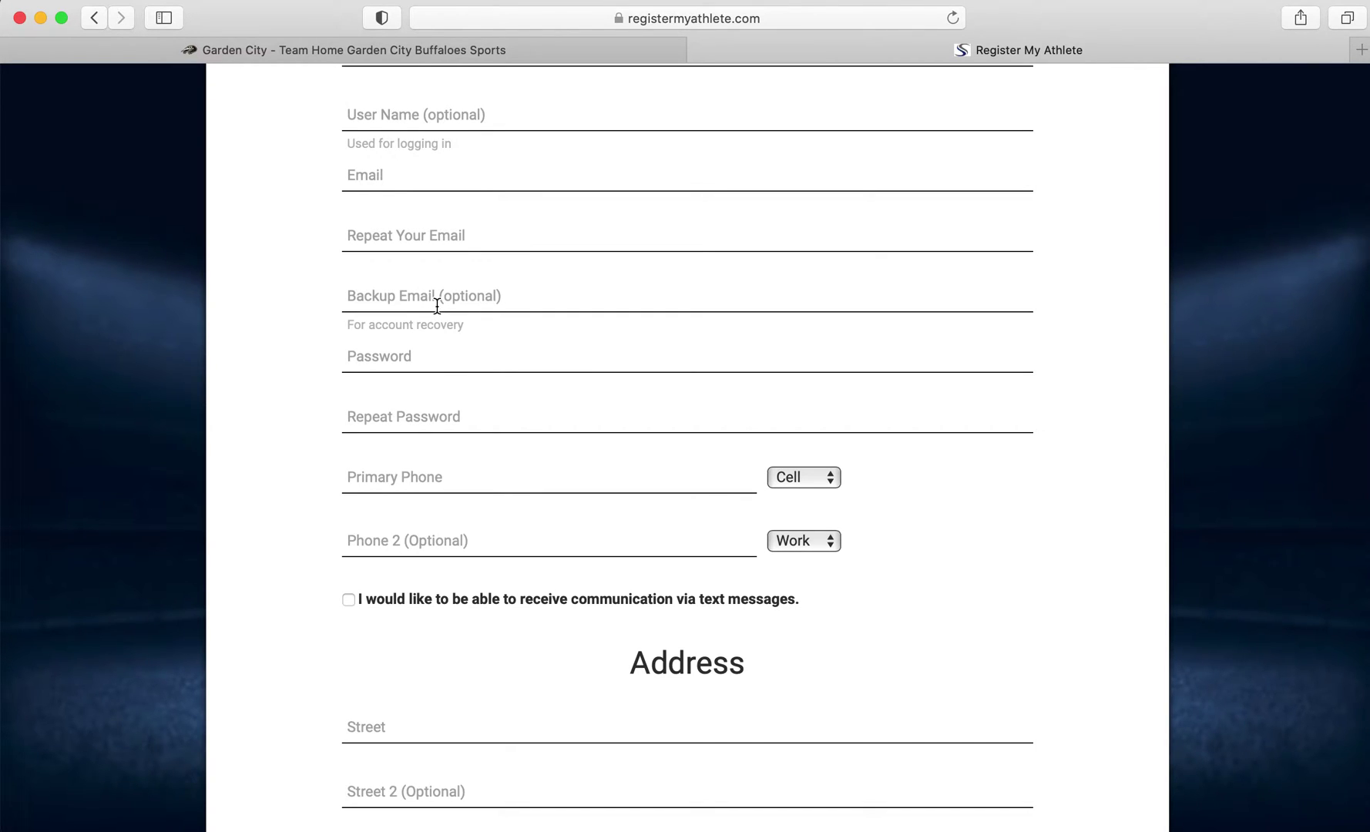
pyautogui.scroll(-2, 437, 306)
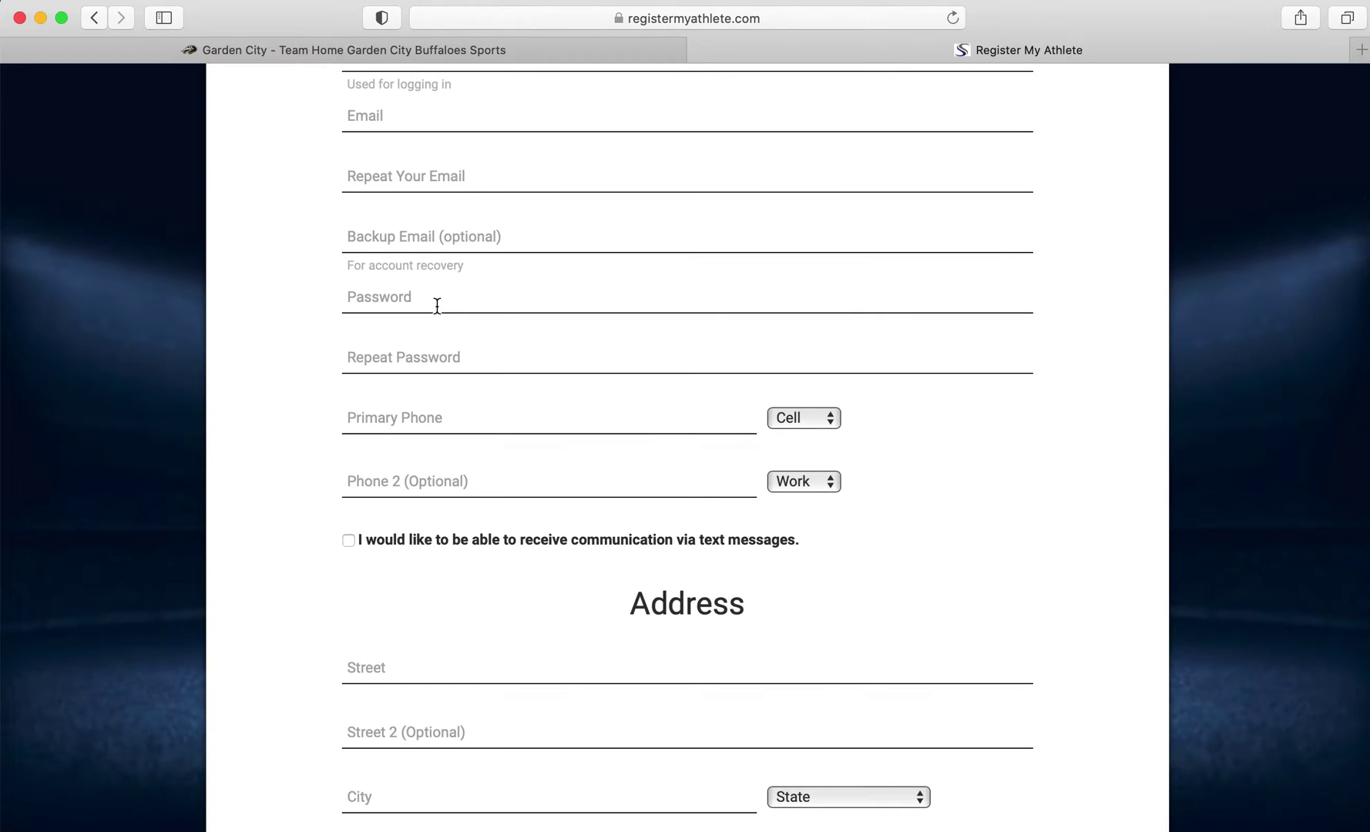
pyautogui.scroll(-1, 437, 306)
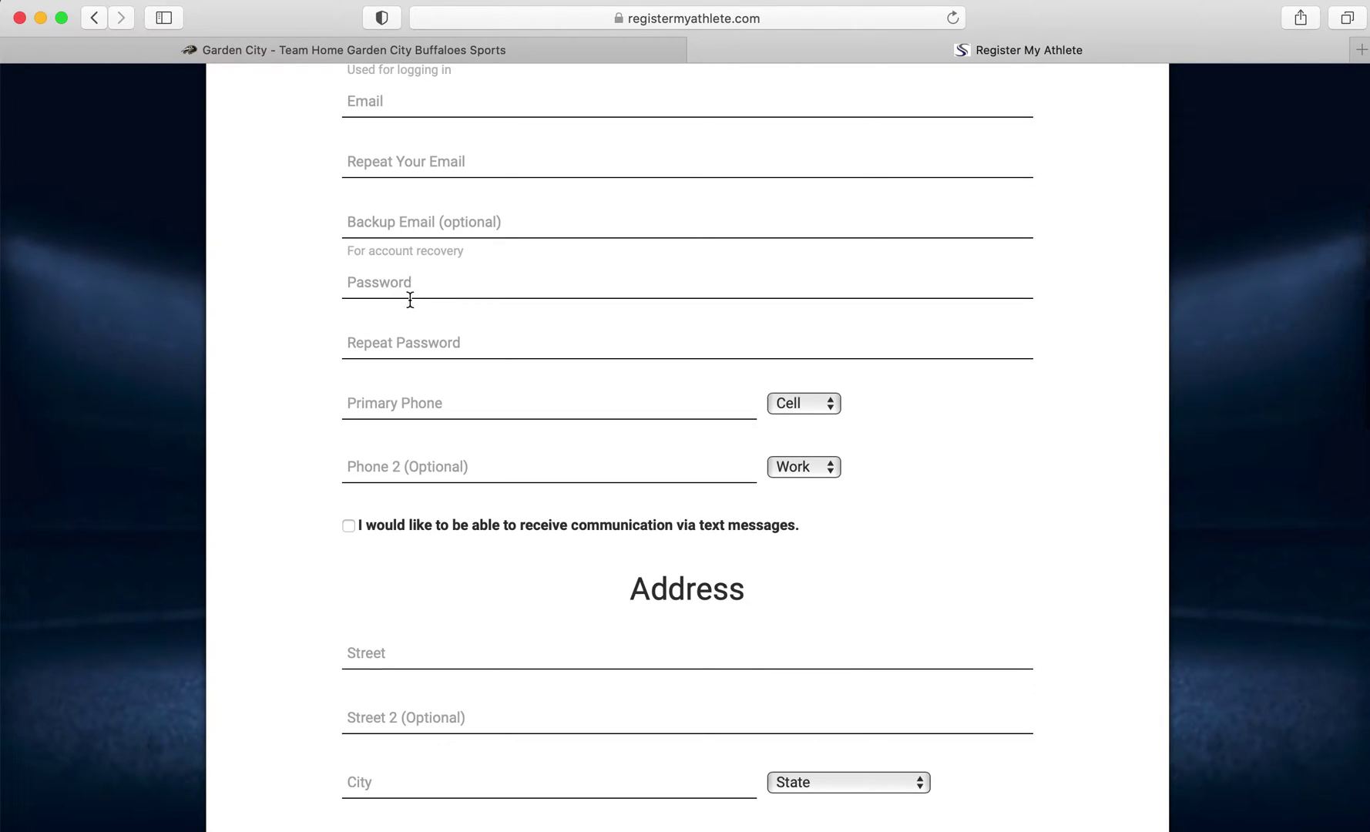
pyautogui.scroll(-3, 407, 340)
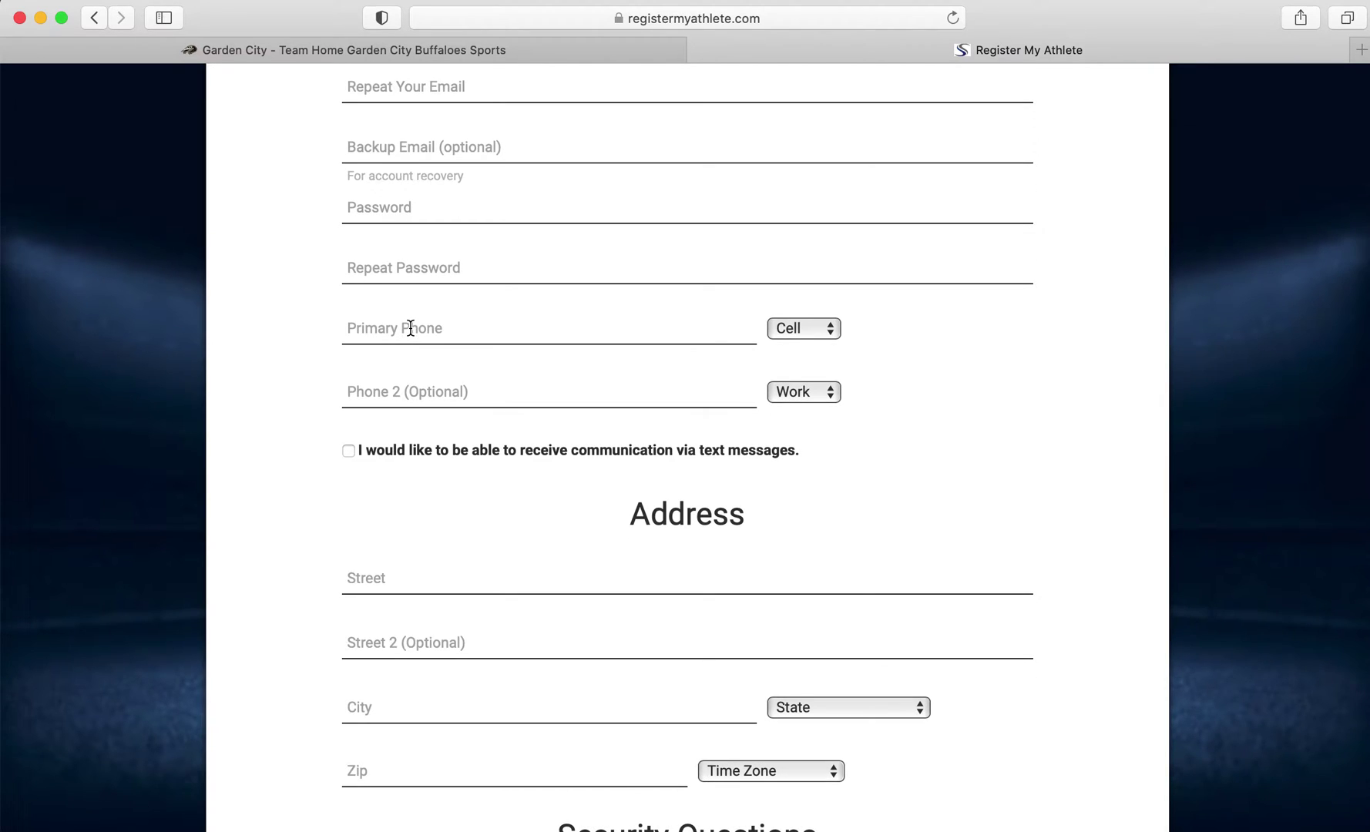
pyautogui.scroll(-1, 410, 329)
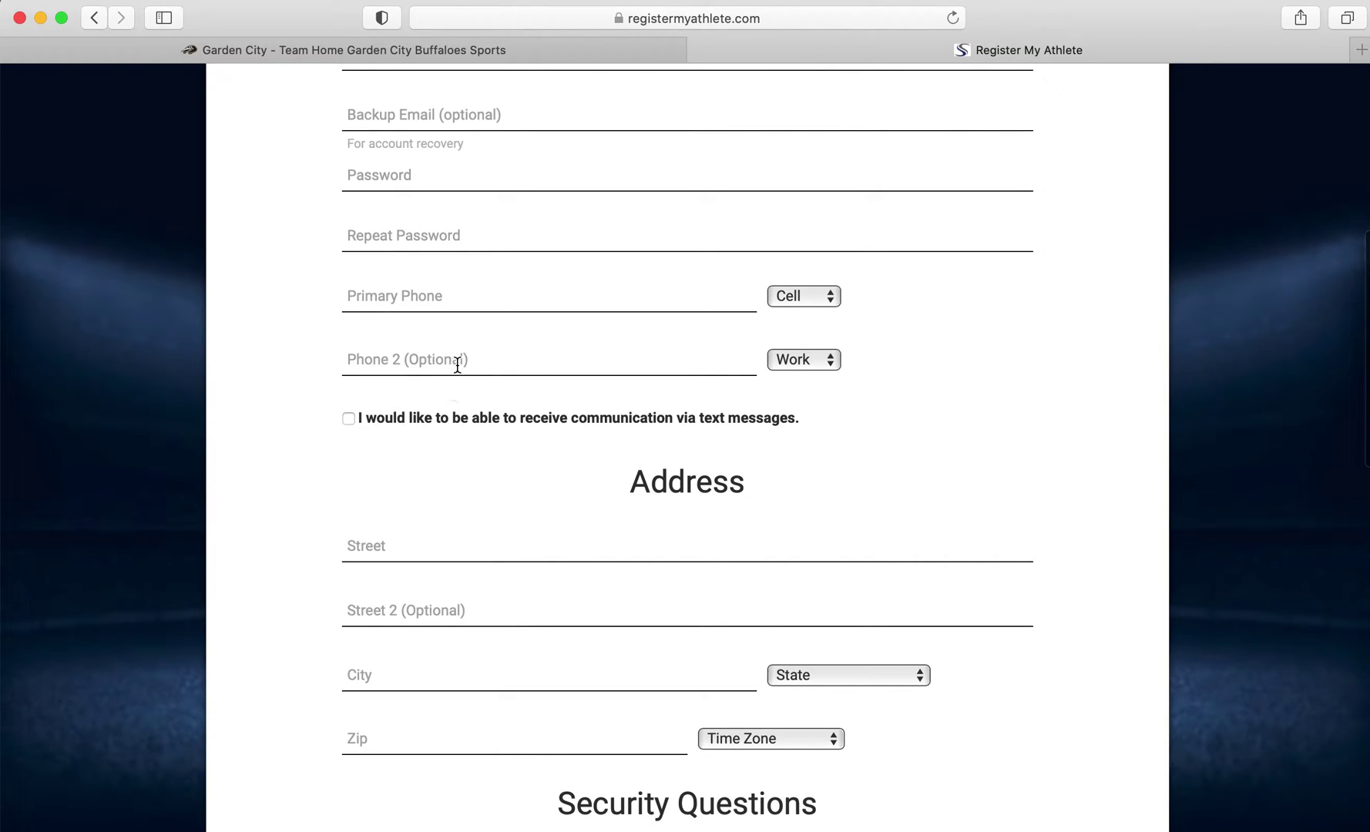
pyautogui.click(350, 419)
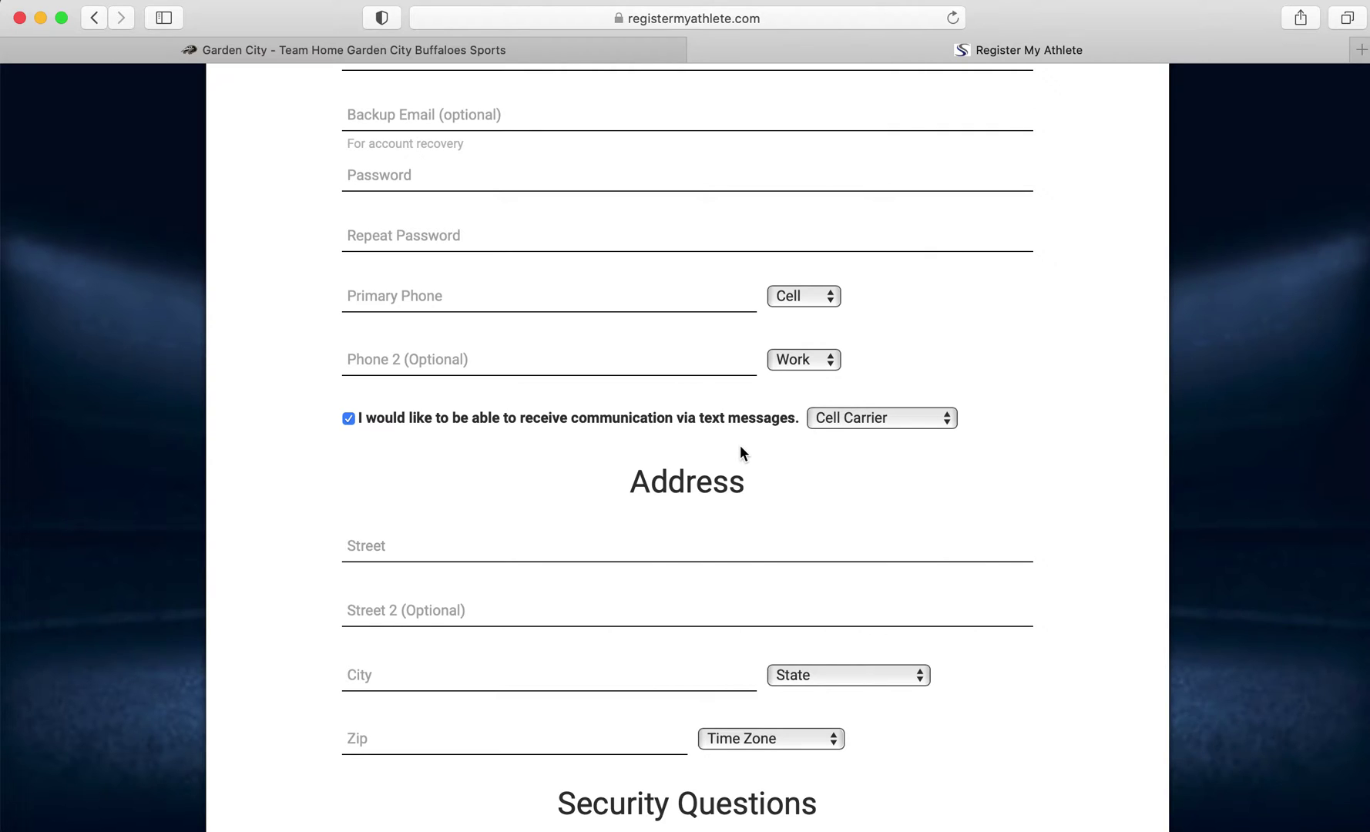
# Browse the Cell Carrier list twice without choosing a carrier
pyautogui.click(881, 416)
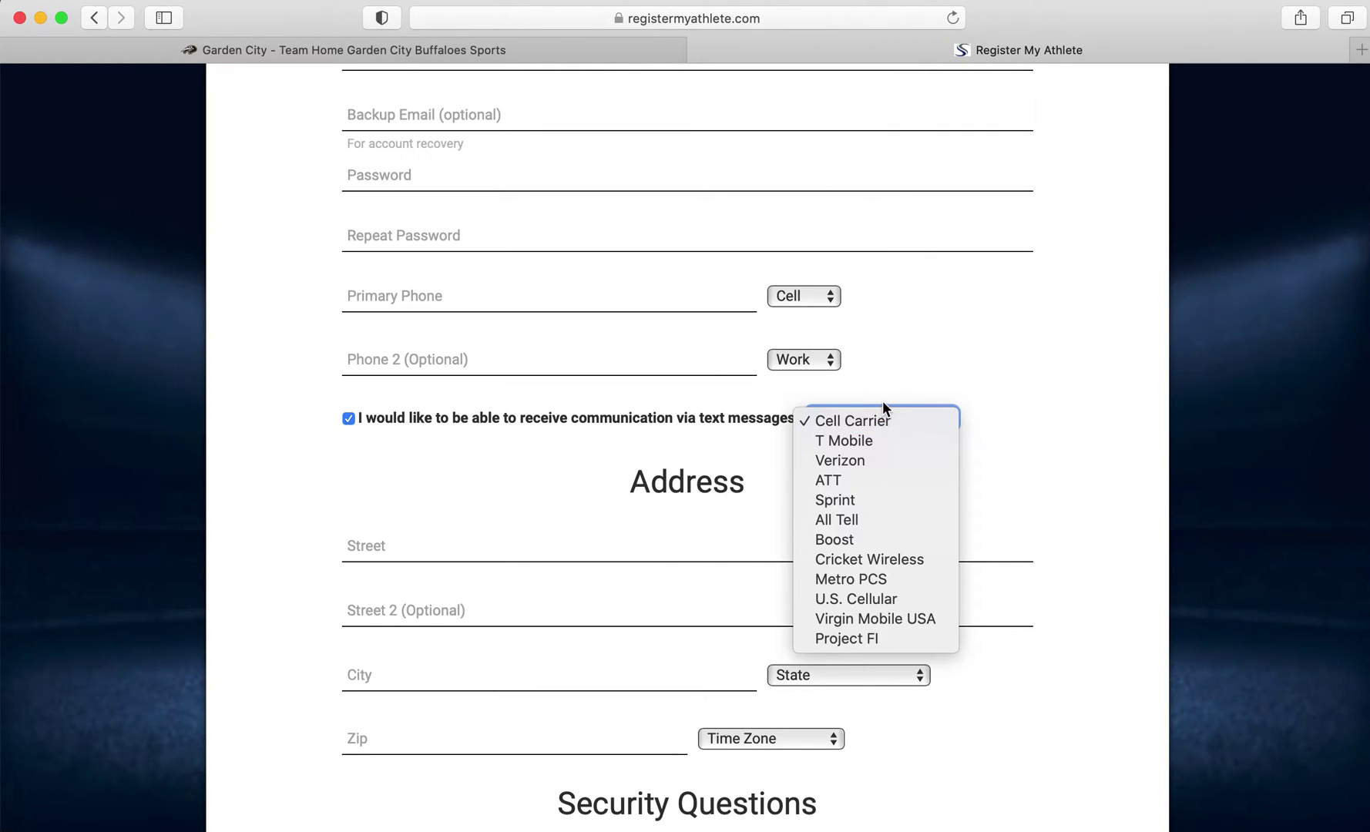
pyautogui.click(889, 391)
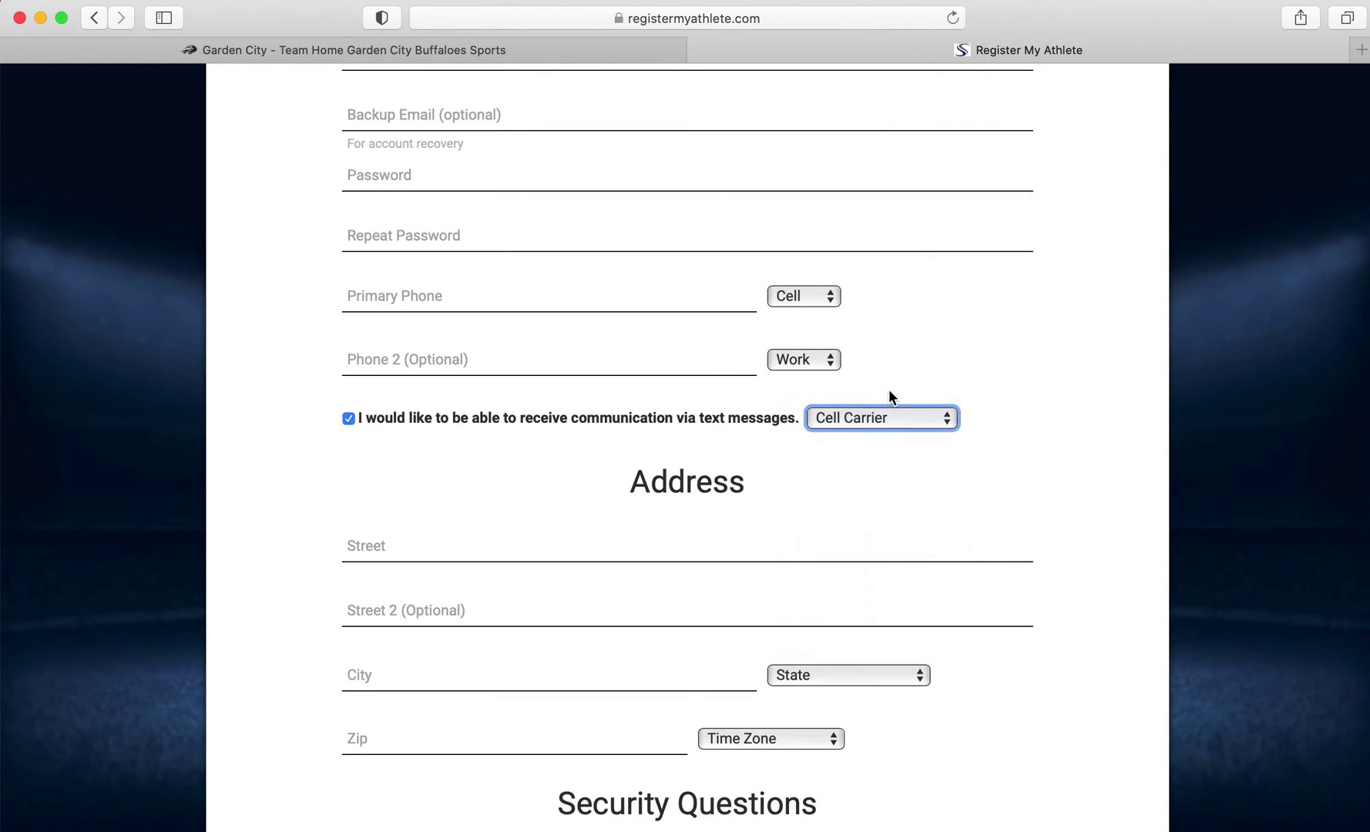
pyautogui.click(845, 418)
pyautogui.click(677, 432)
# Start and dismiss the reCAPTCHA check, then abandon account creation for the login page
pyautogui.scroll(-6, 572, 532)
pyautogui.scroll(-4, 572, 532)
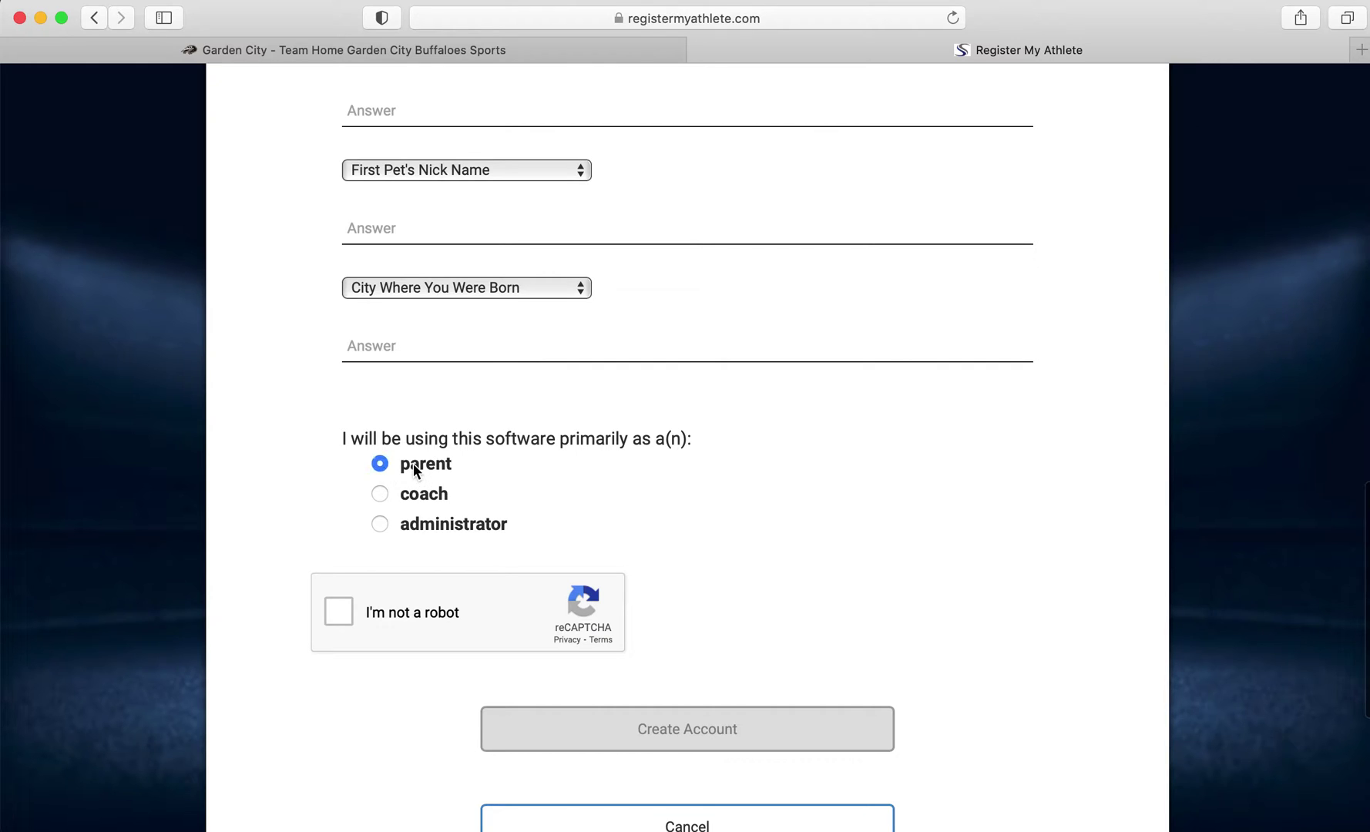
pyautogui.click(351, 626)
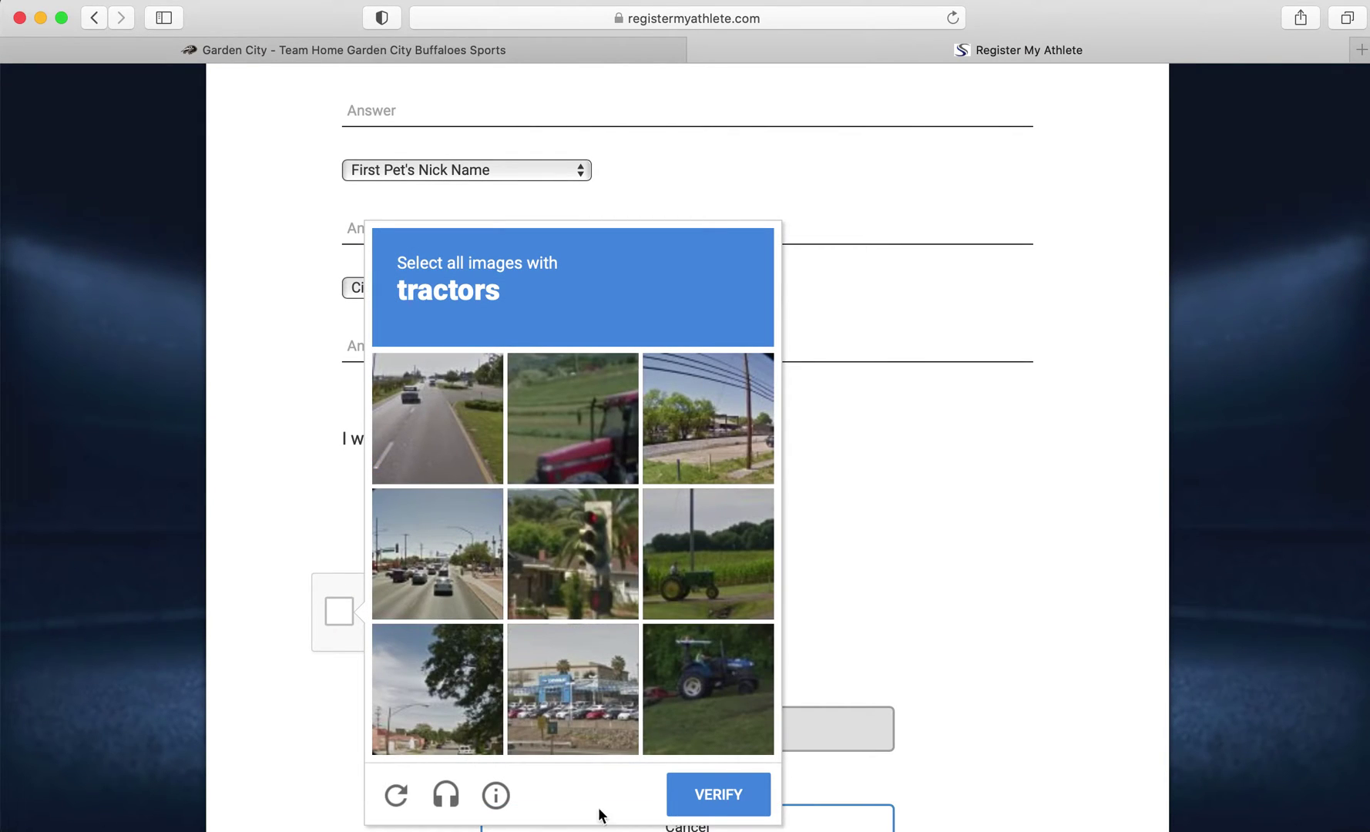
pyautogui.click(892, 518)
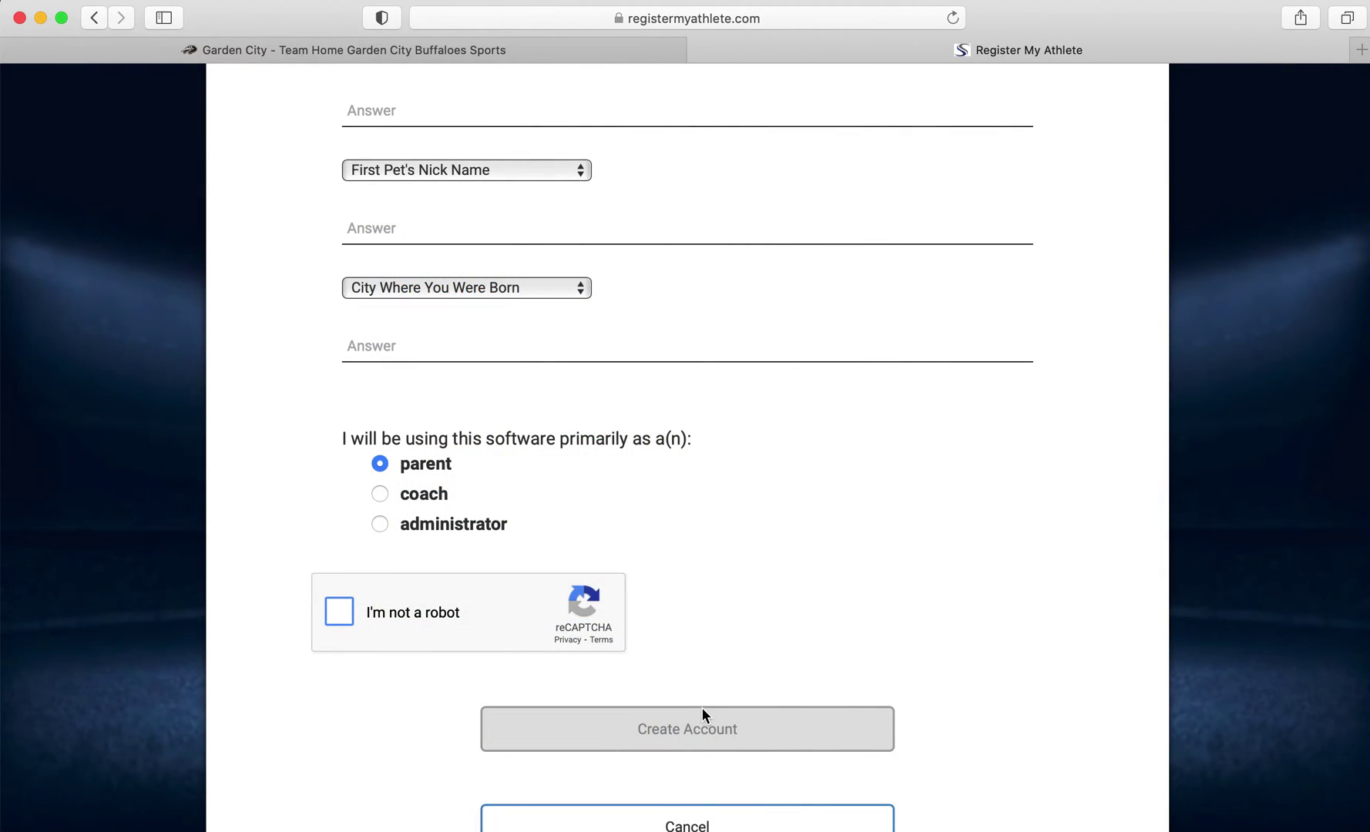
pyautogui.scroll(-1, 702, 715)
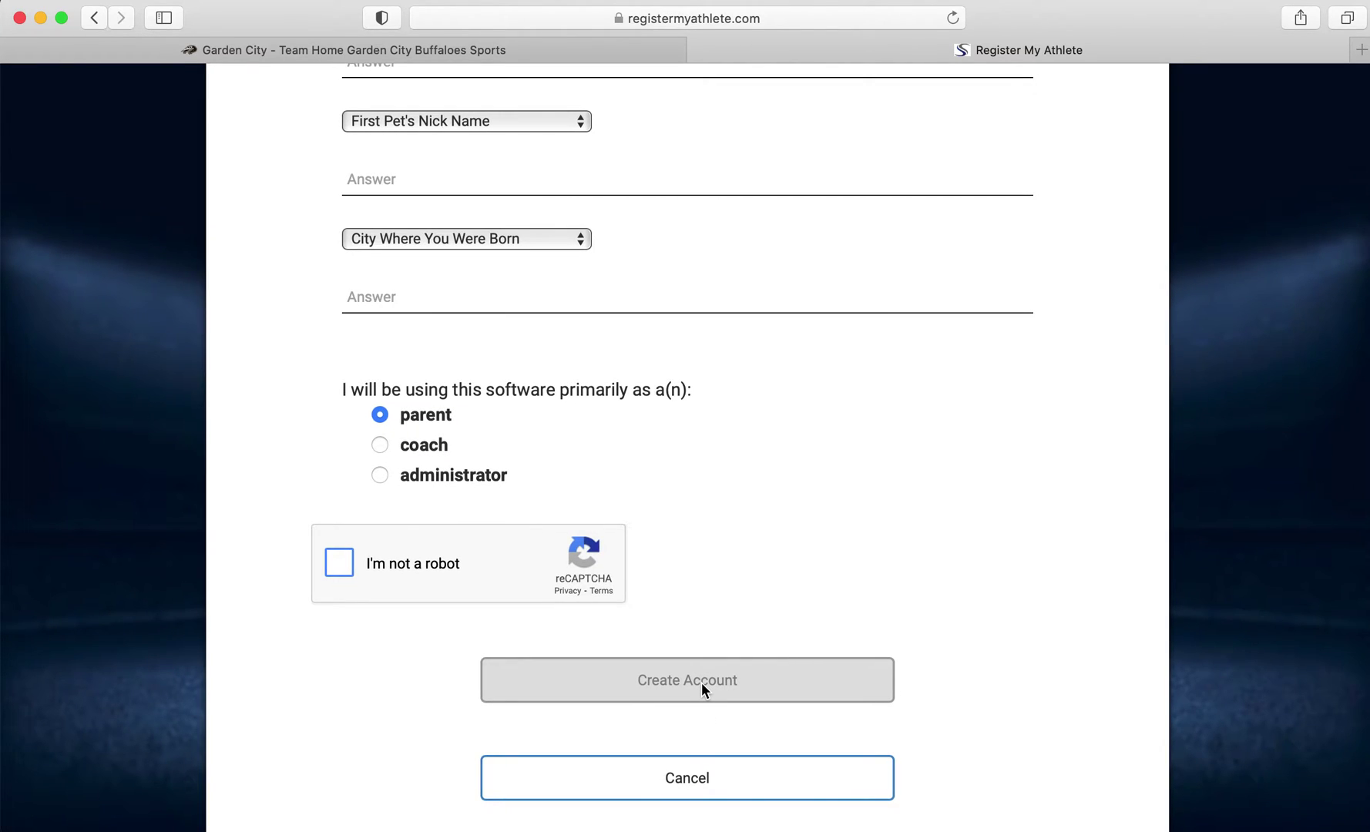
pyautogui.scroll(20, 701, 686)
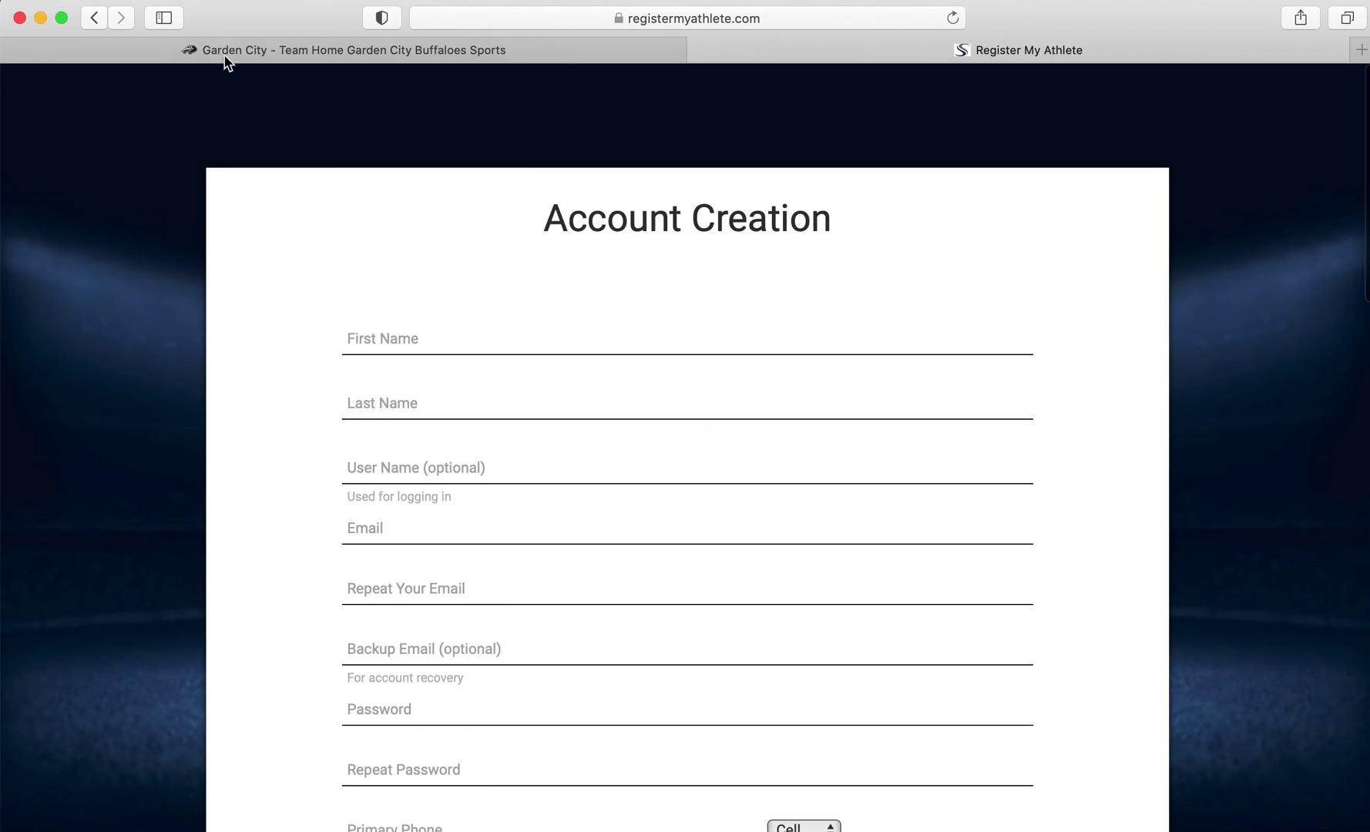
pyautogui.click(92, 18)
pyautogui.click(520, 362)
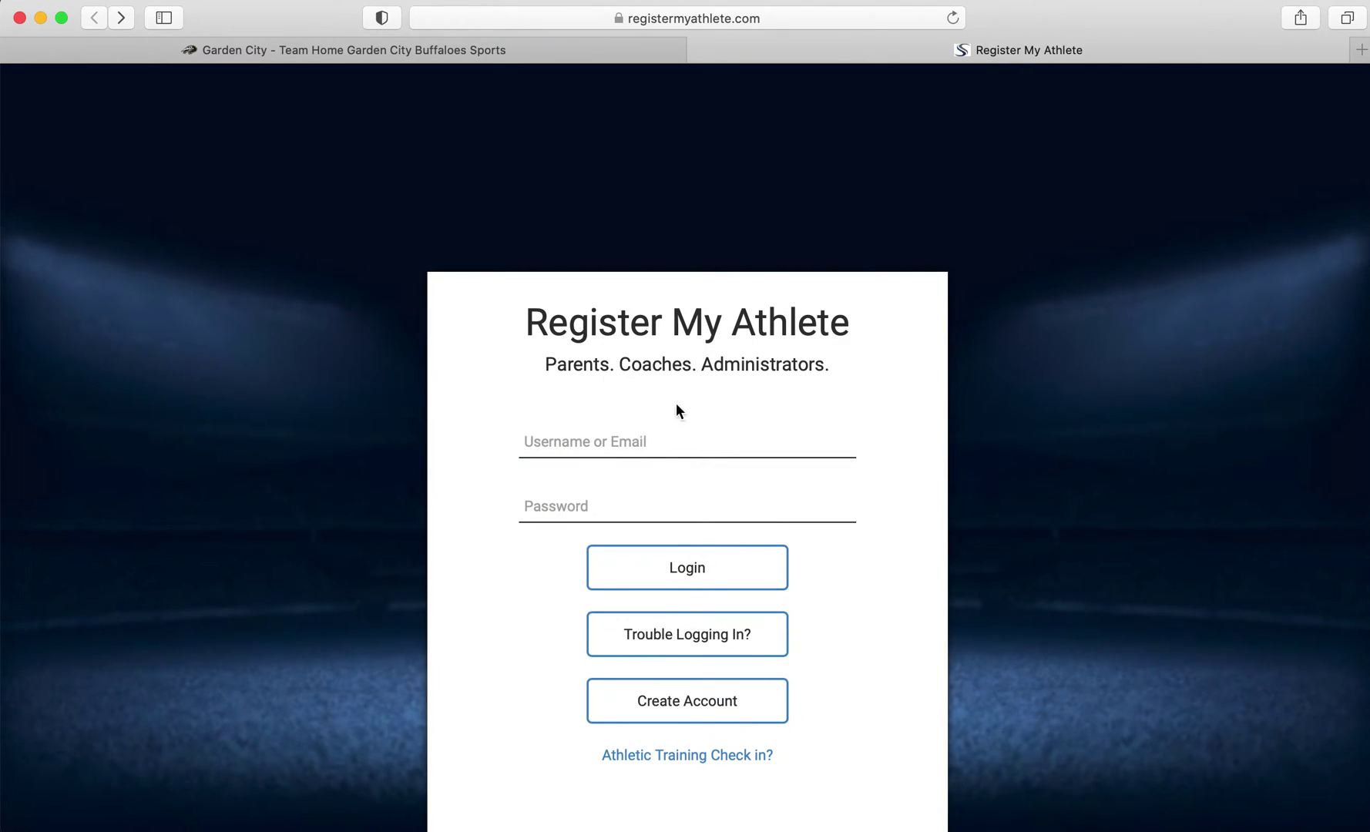
# Log in with the saved credentials and open the Parents' Start/Complete Registrations list
pyautogui.click(592, 441)
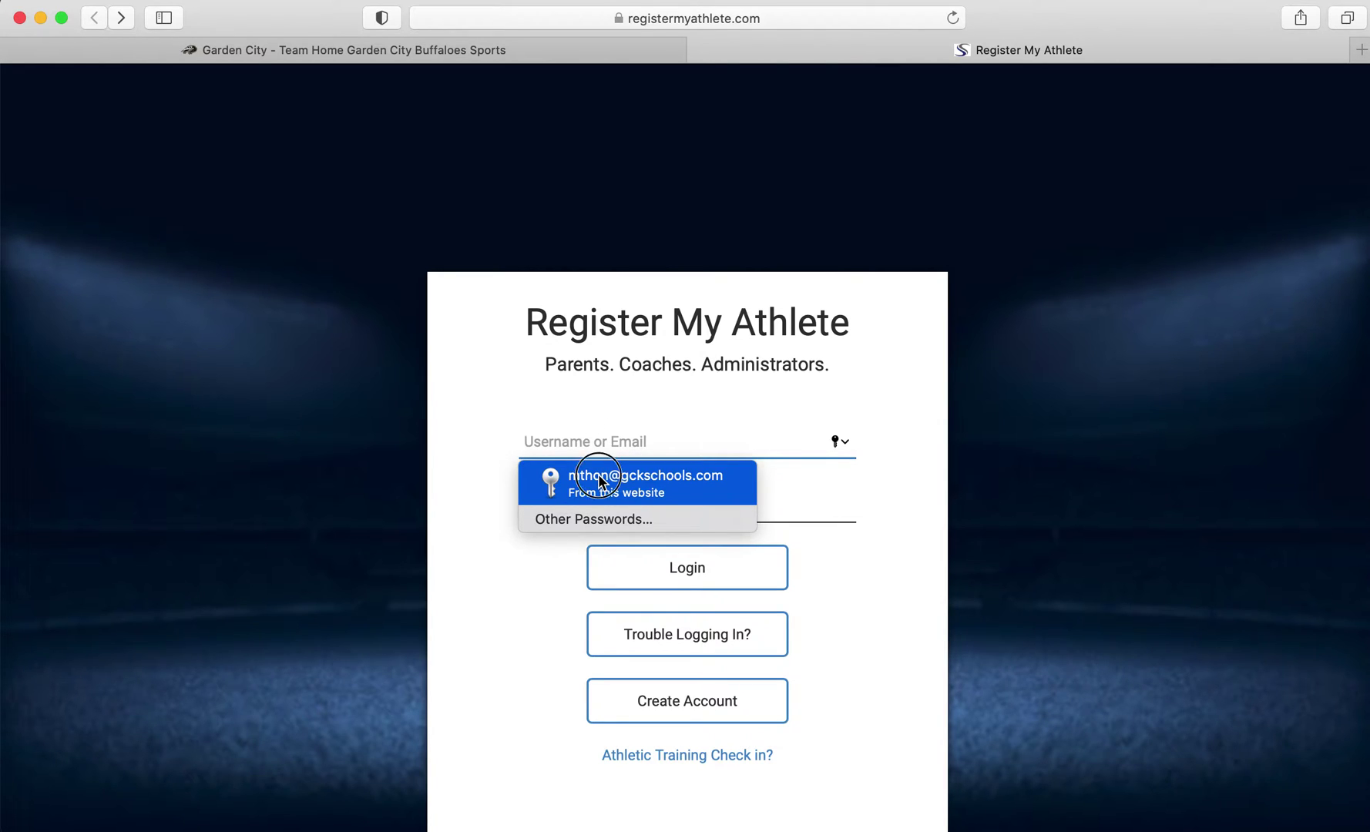
pyautogui.click(598, 474)
pyautogui.click(657, 563)
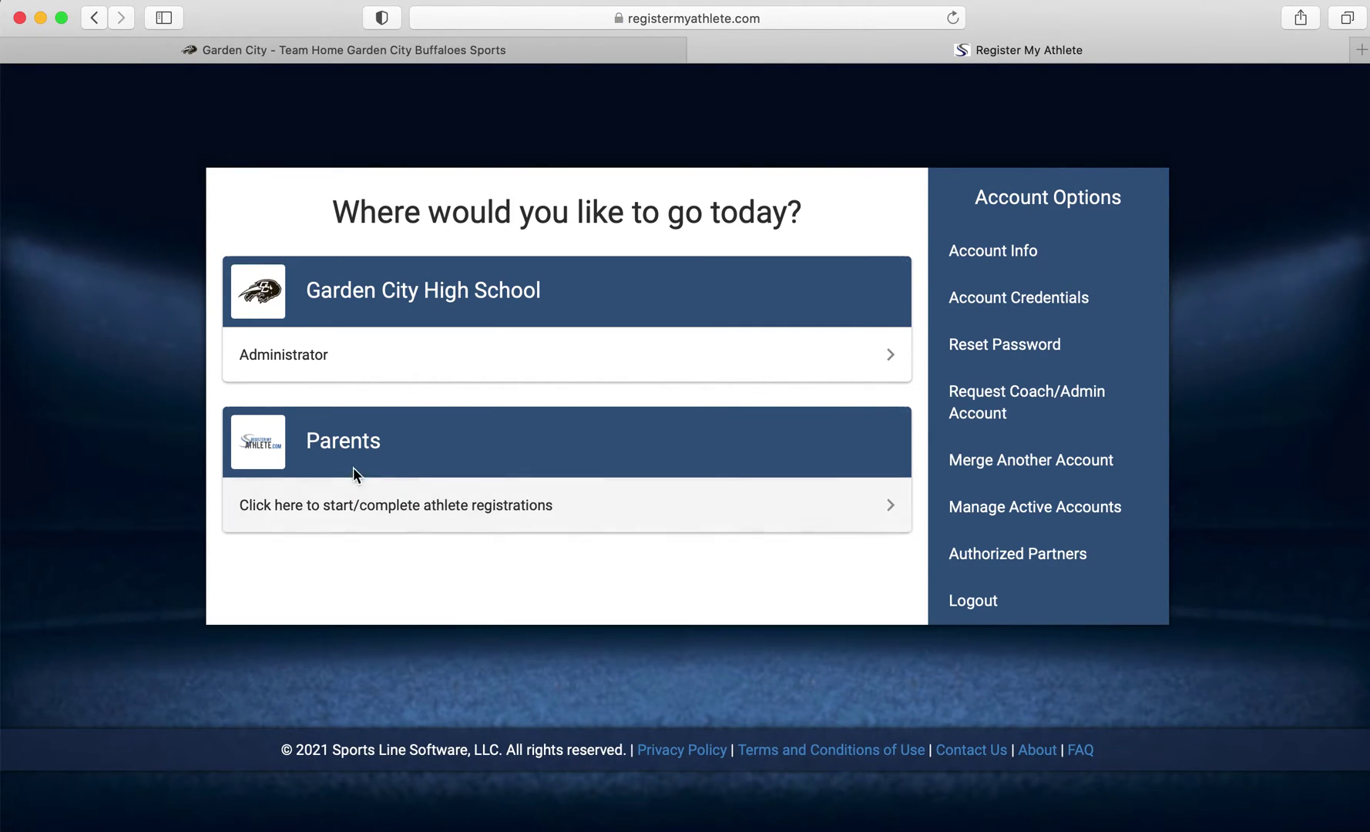
pyautogui.click(417, 505)
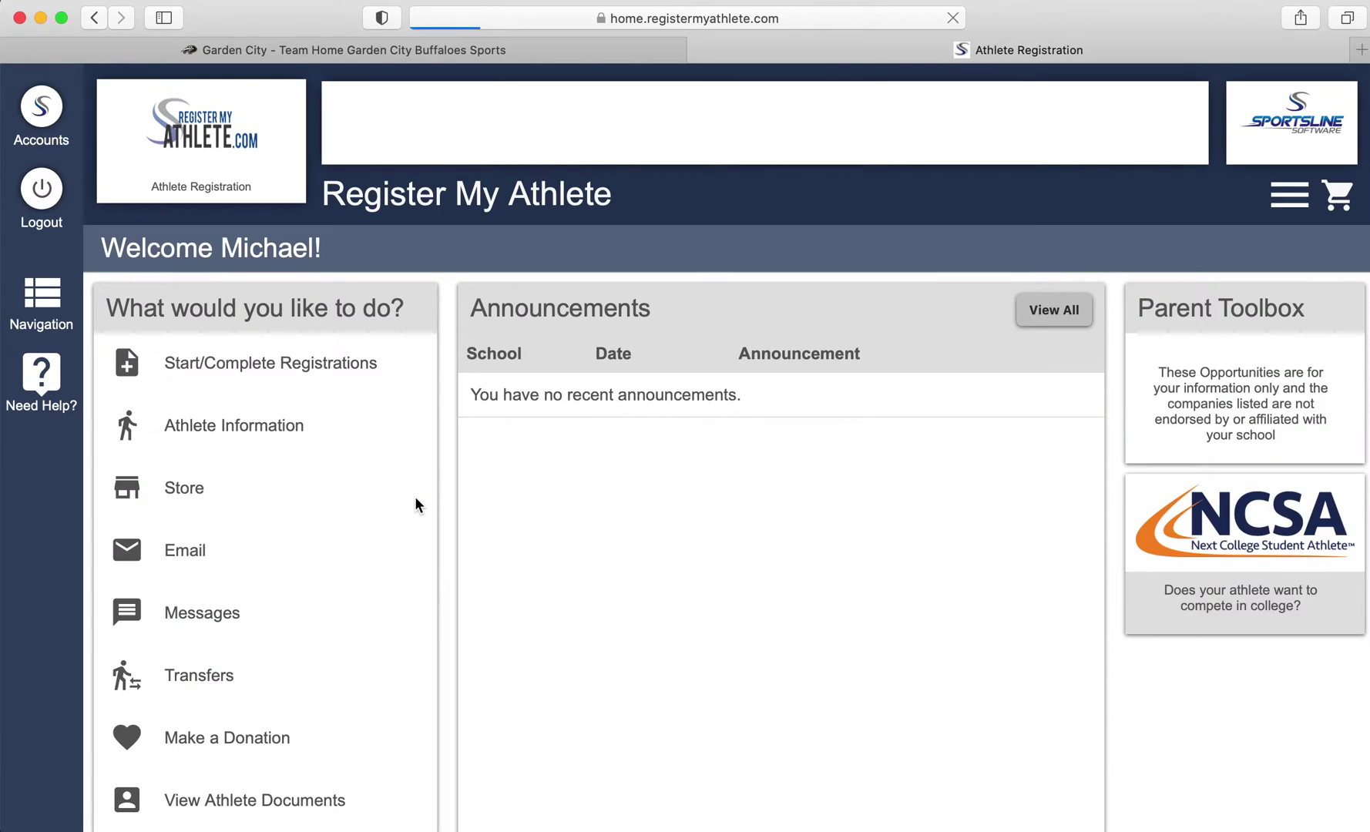
pyautogui.click(337, 369)
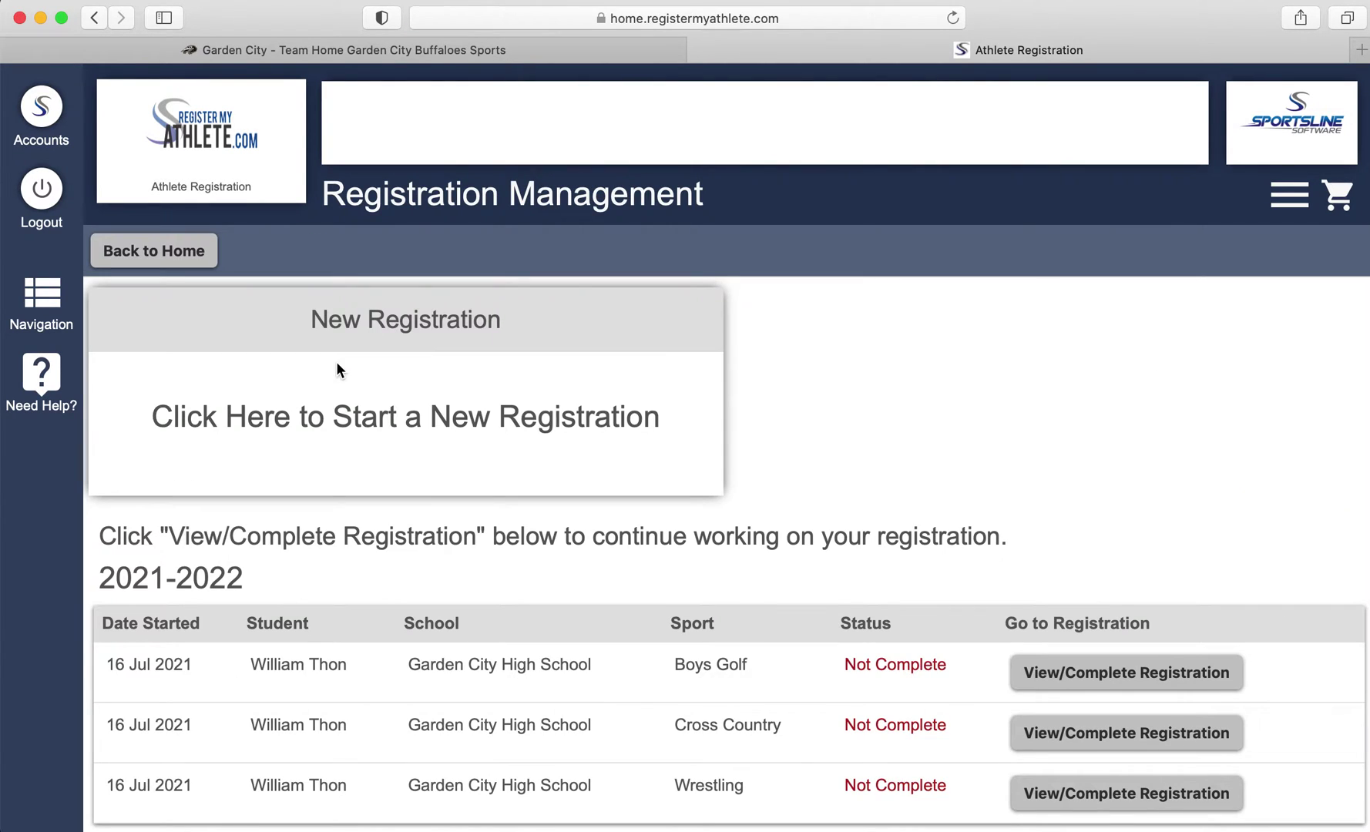
# Start a new registration and choose Garden City High School by searching 'garde'
pyautogui.click(365, 420)
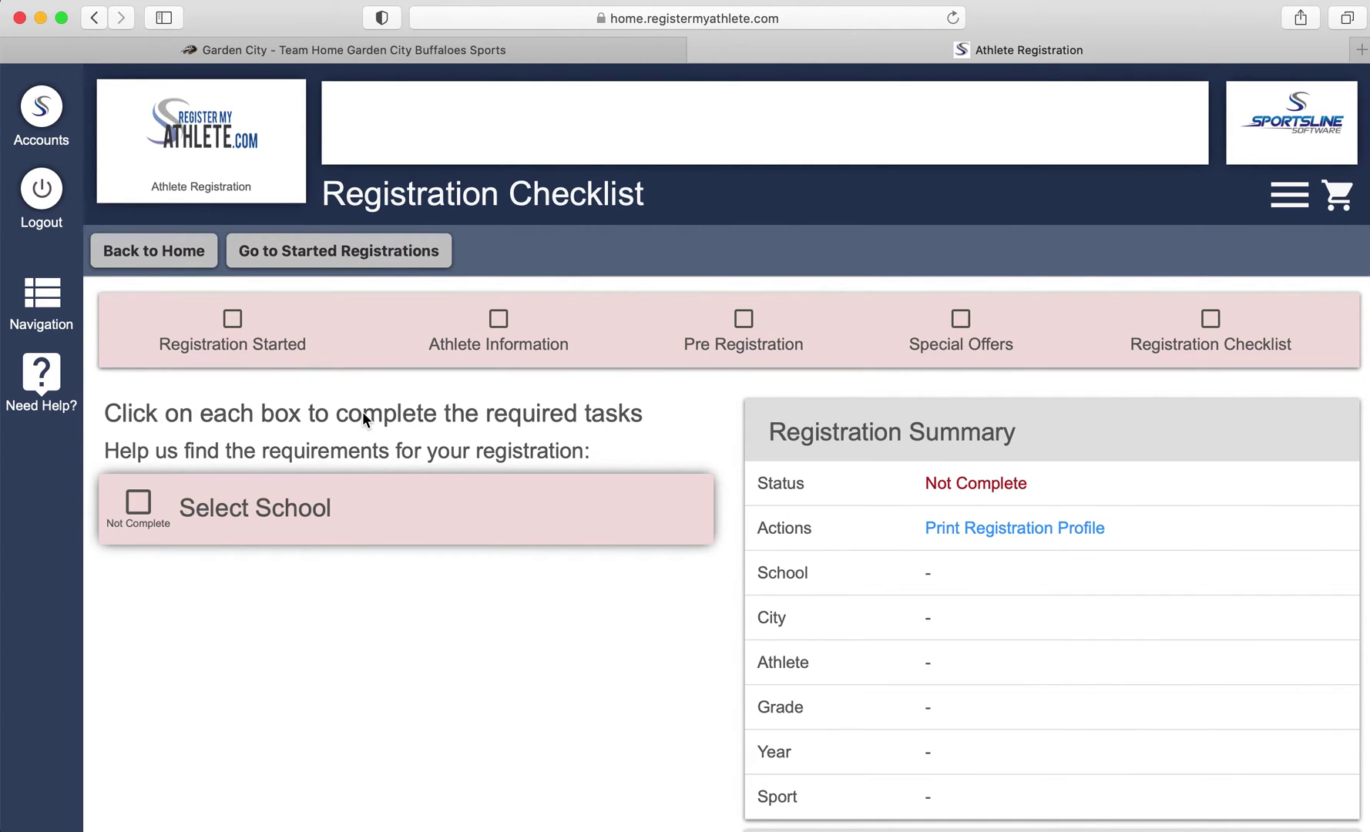
pyautogui.click(230, 514)
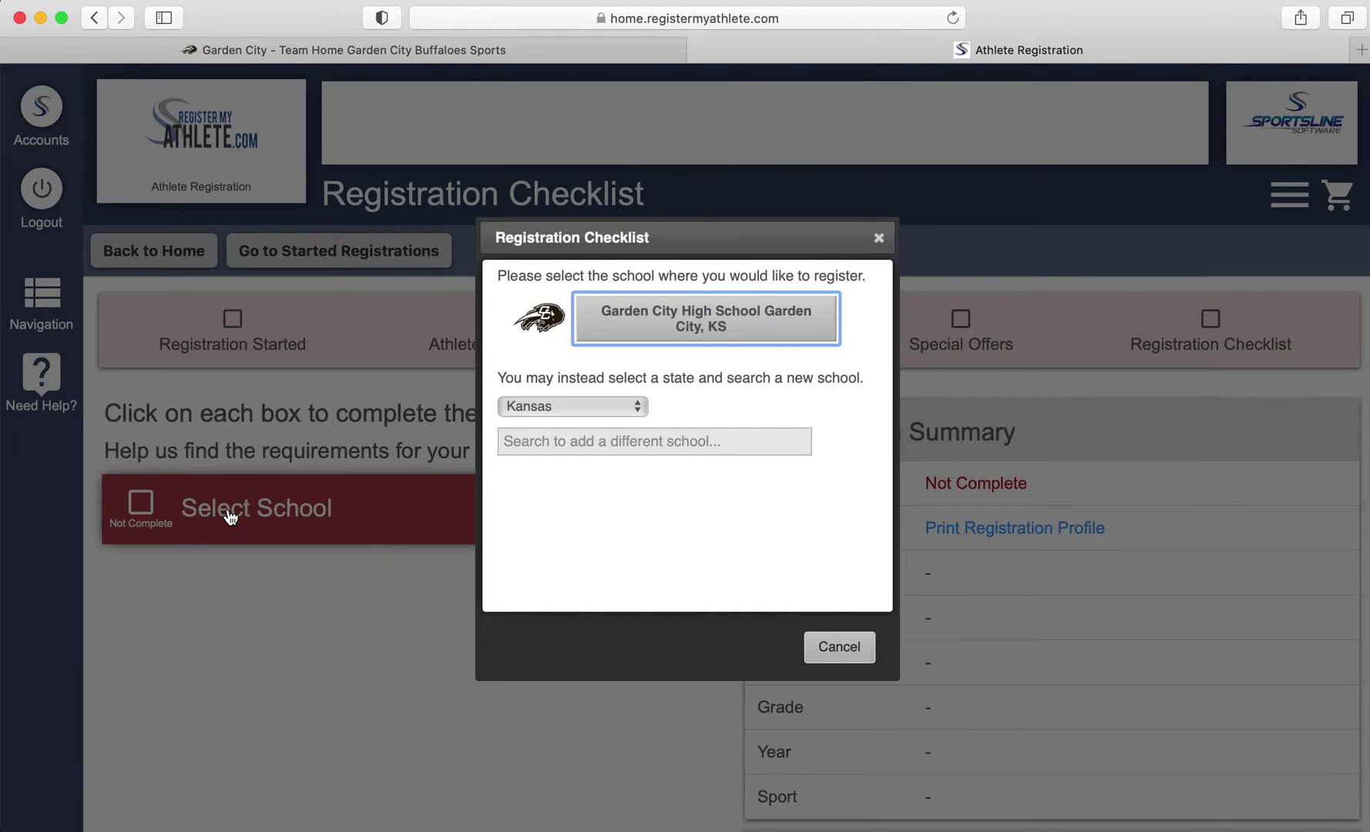
pyautogui.click(703, 447)
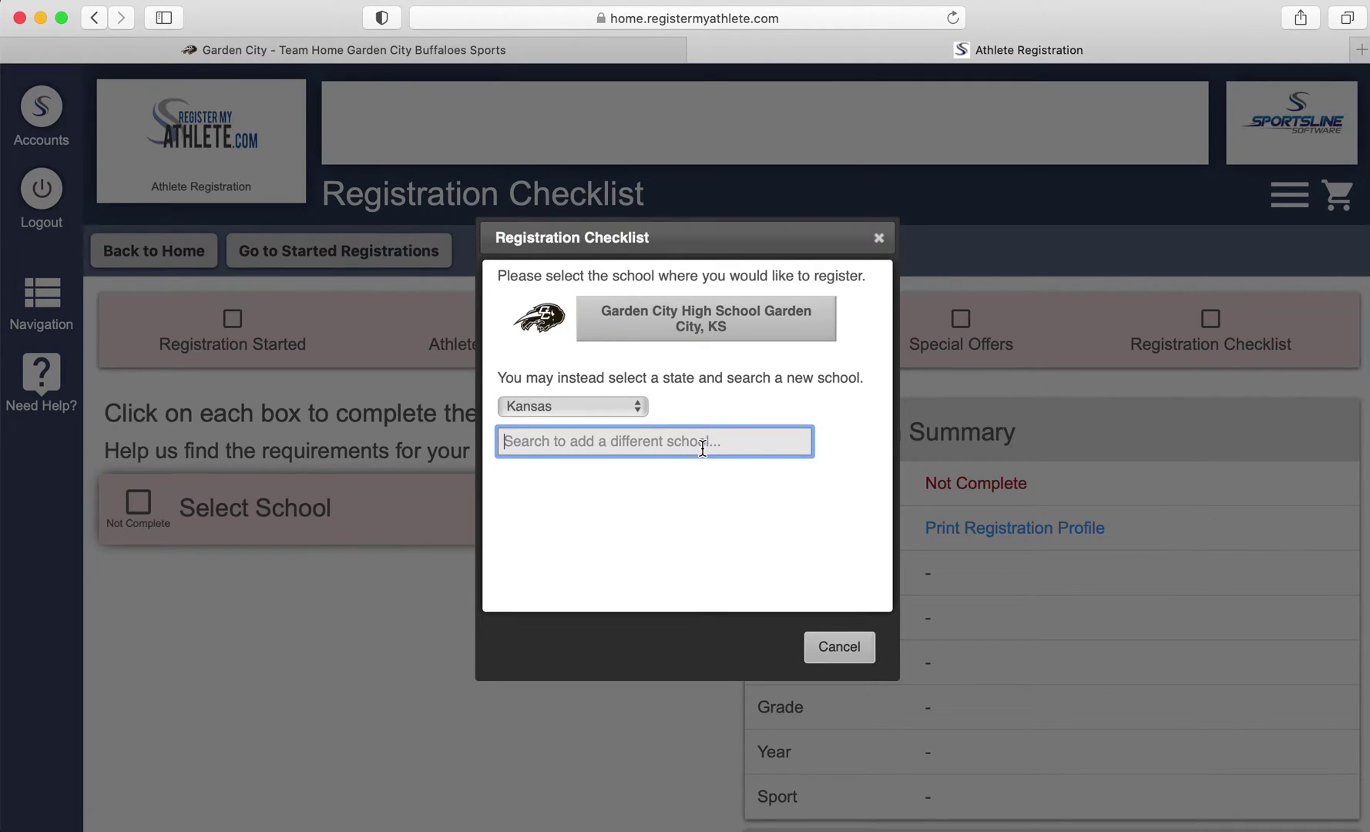
pyautogui.write('garde')
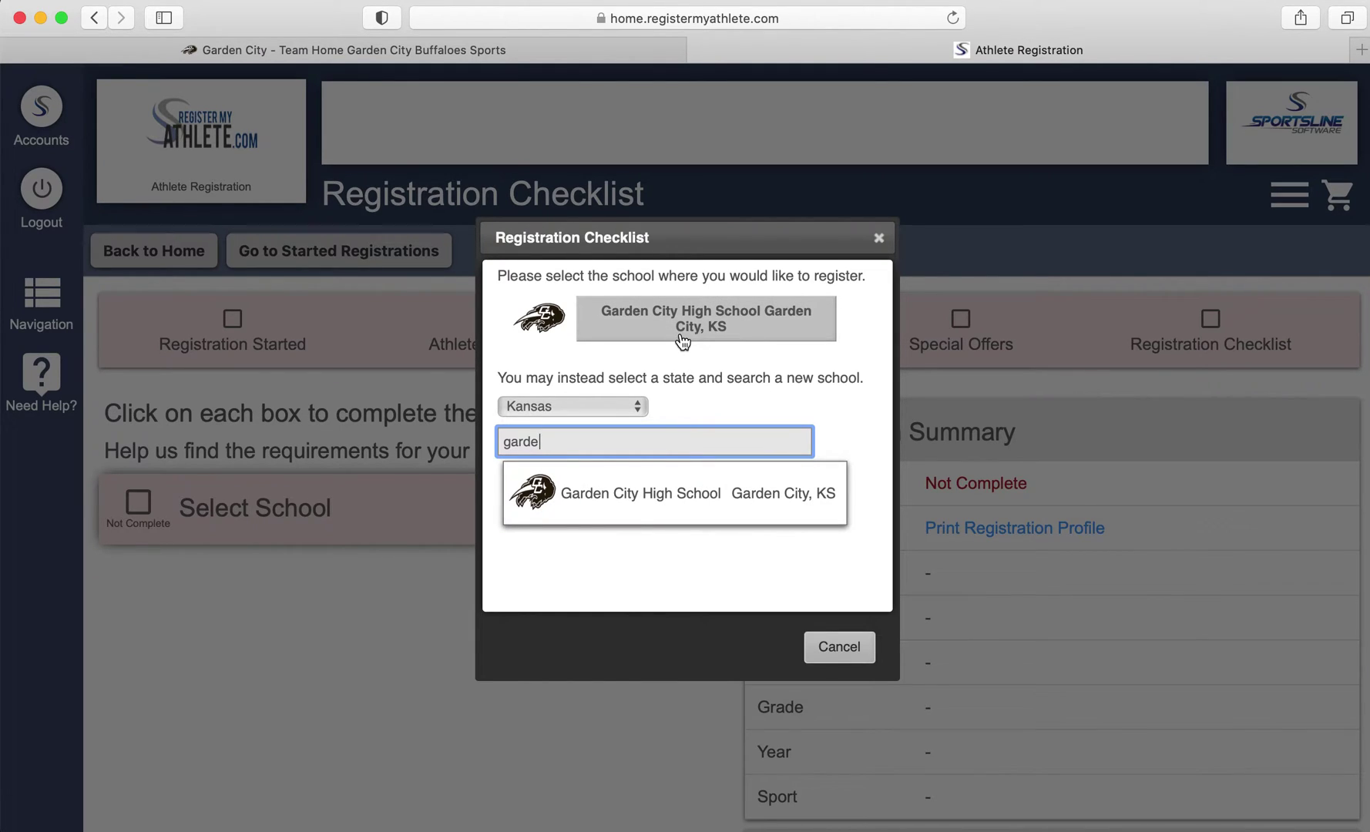
pyautogui.click(689, 516)
# Add a new athlete instead of the existing one, beginning at the full legal name
pyautogui.click(367, 621)
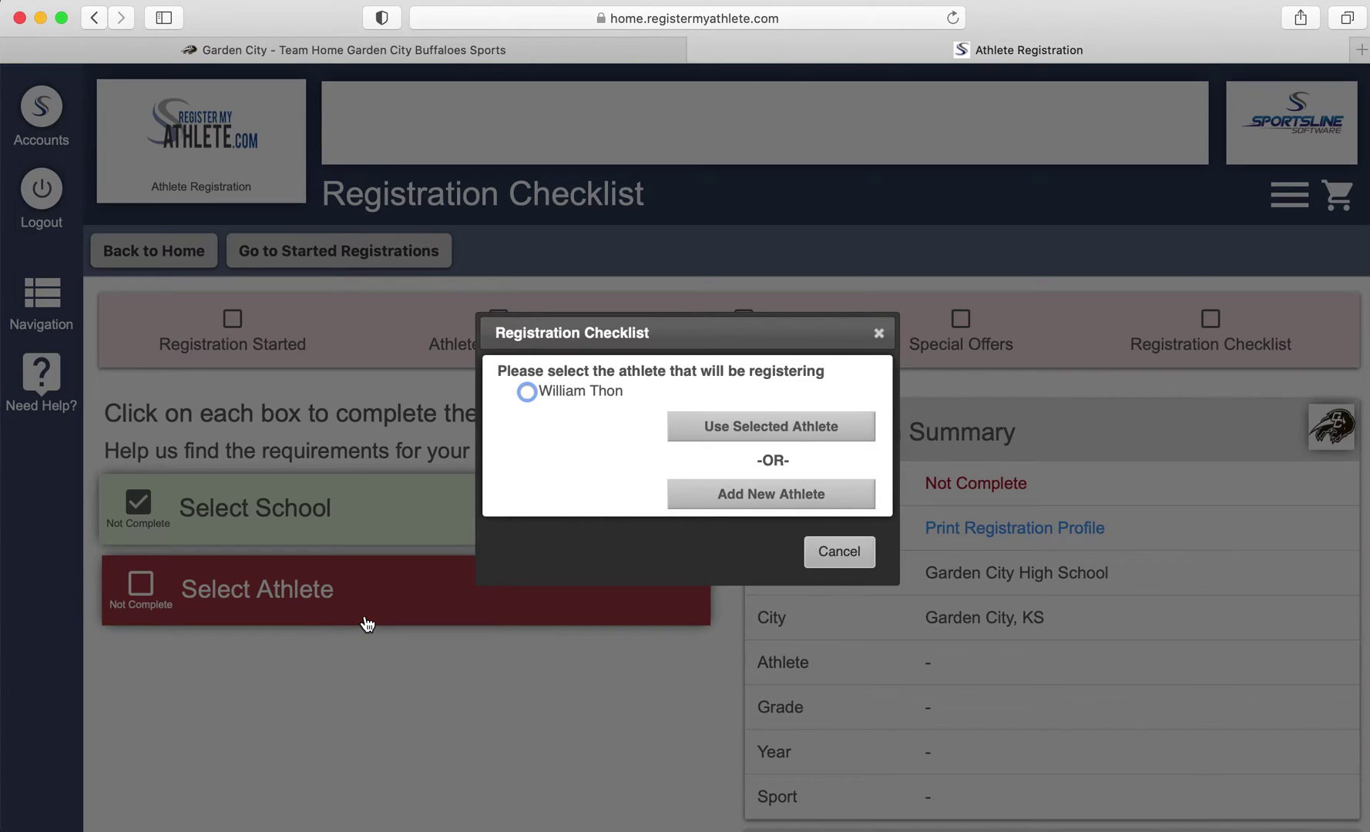
pyautogui.click(777, 493)
pyautogui.click(378, 320)
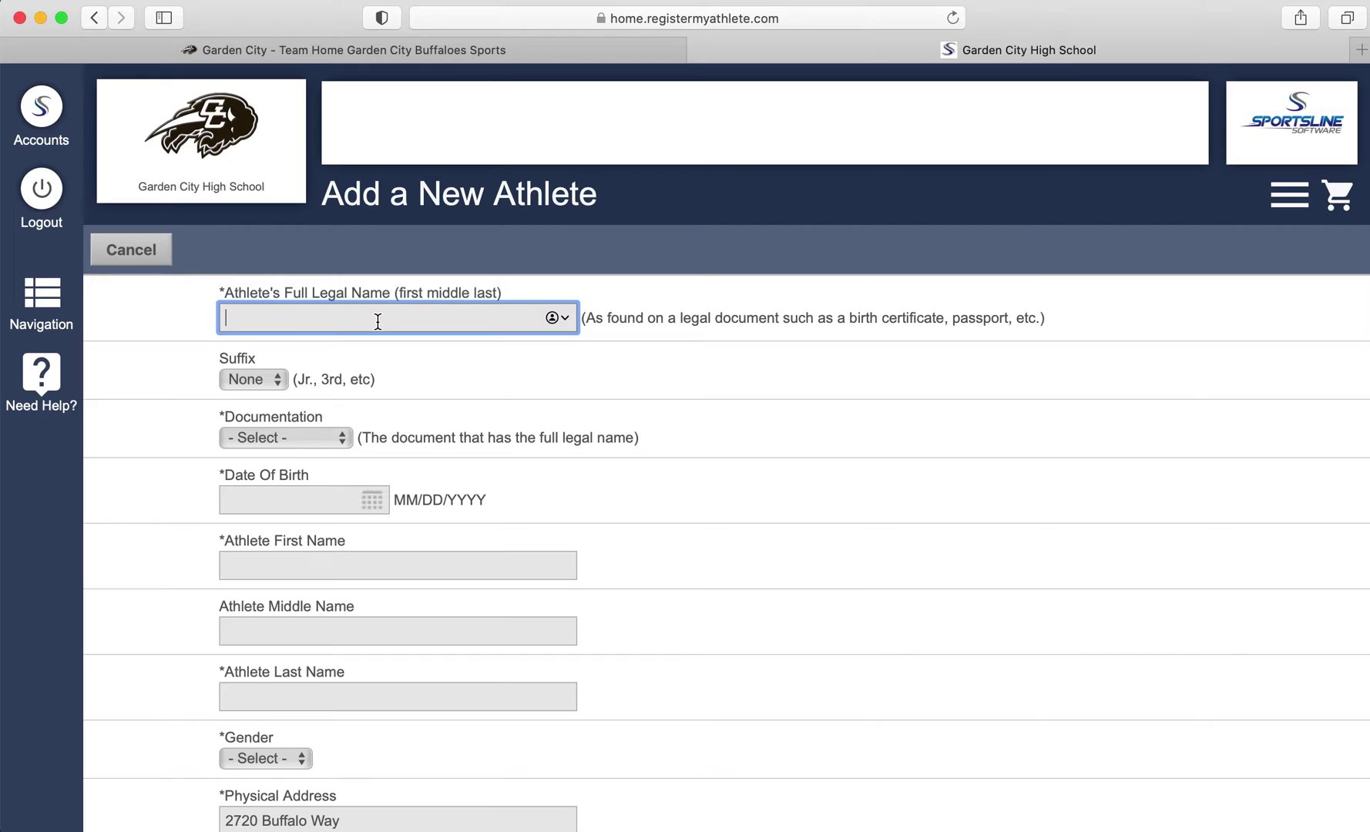
pyautogui.press('Tab')
pyautogui.click(308, 439)
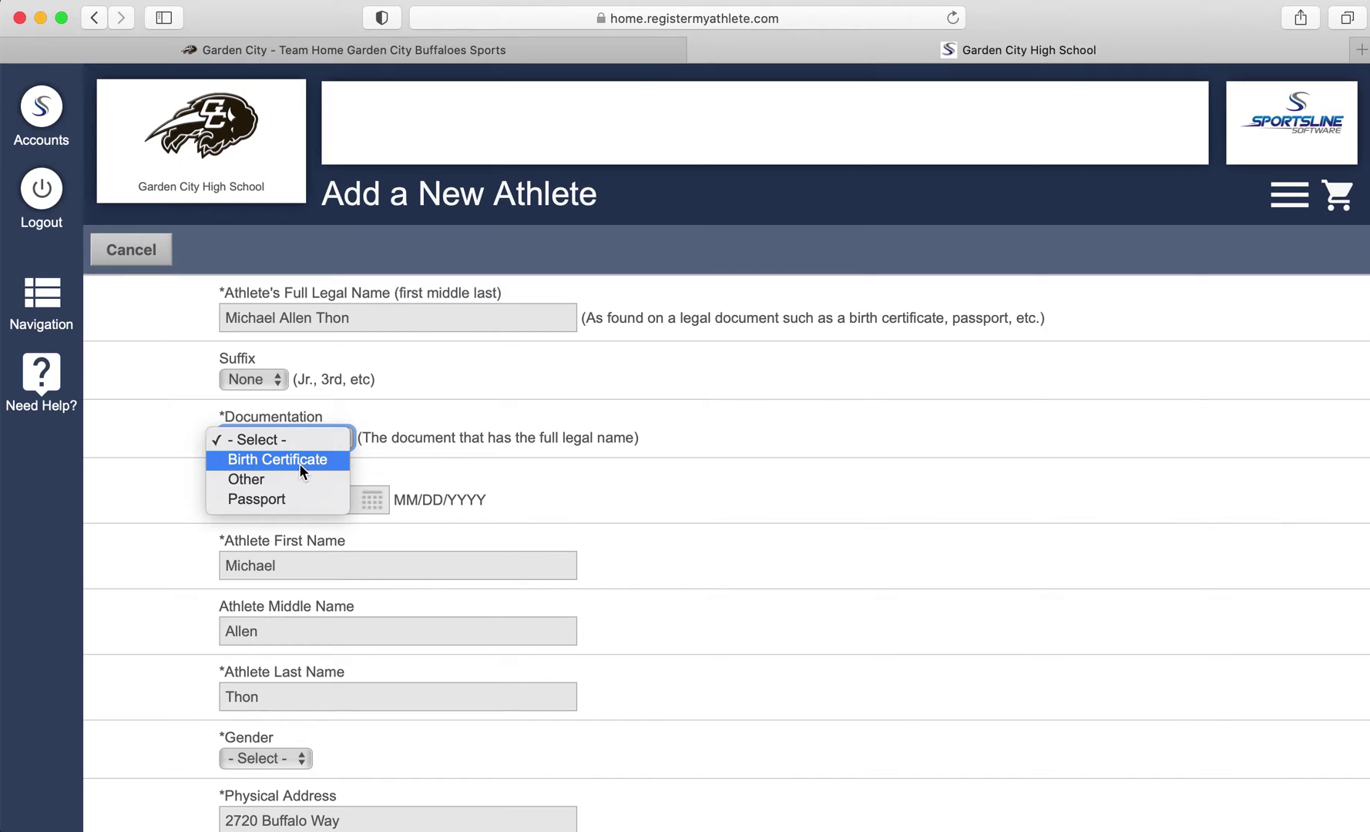
pyautogui.click(299, 464)
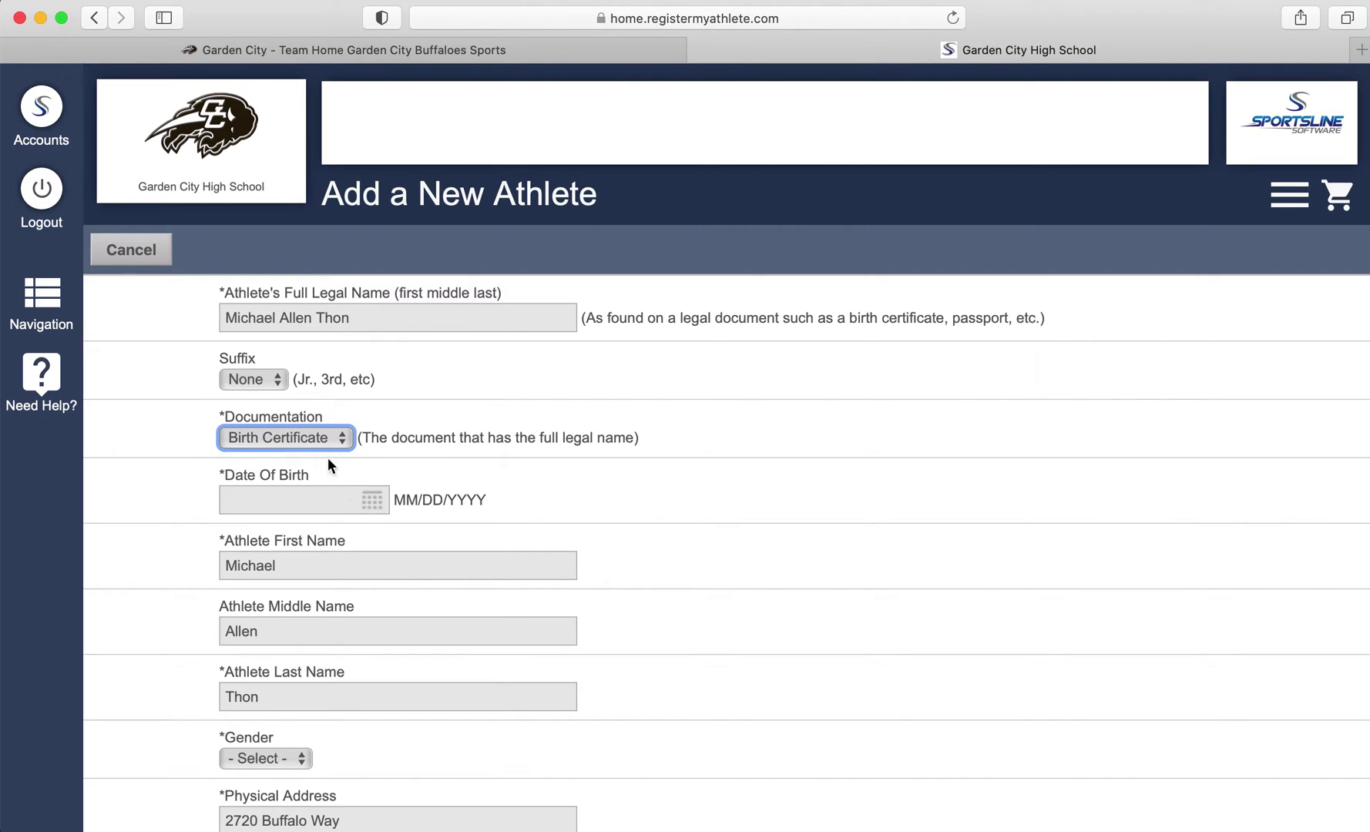
pyautogui.click(317, 506)
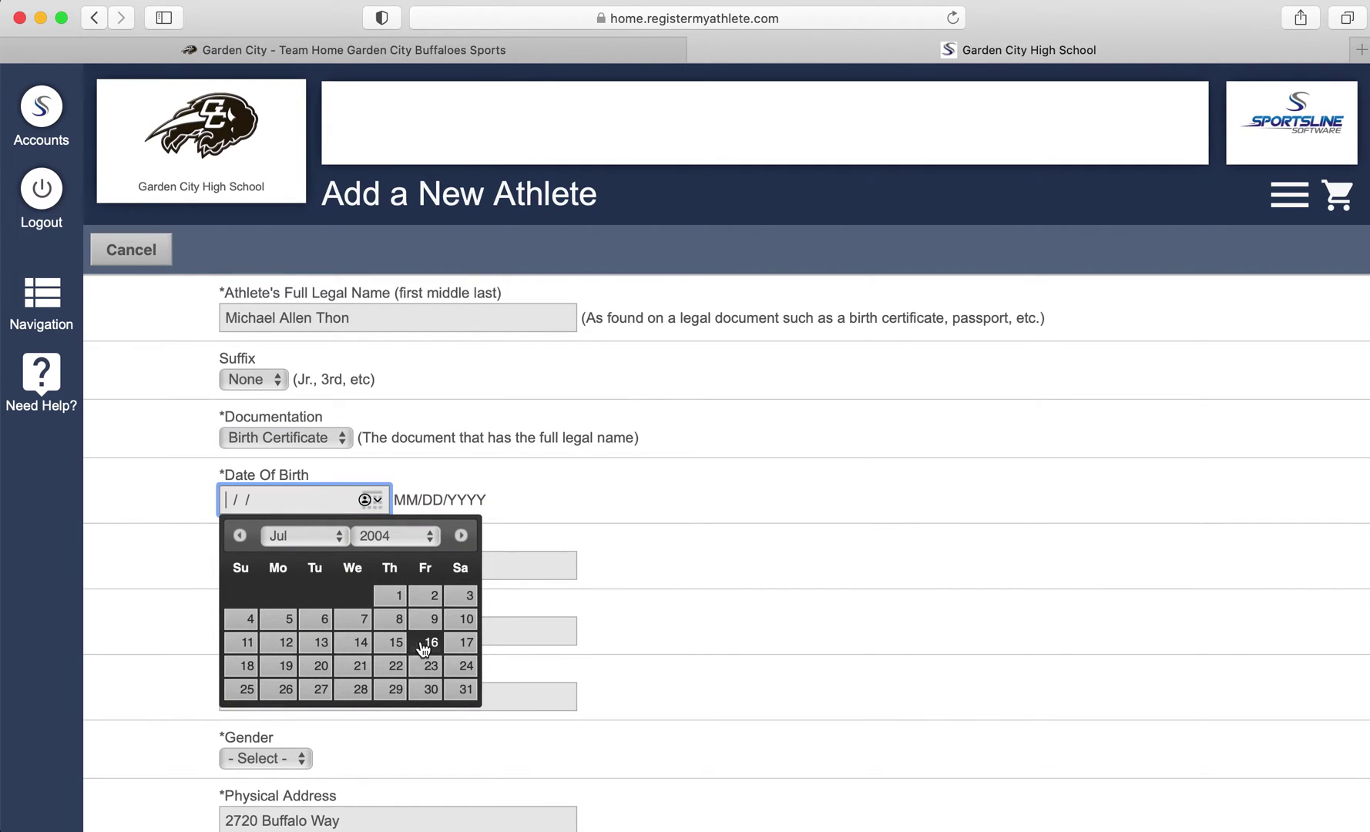
pyautogui.click(426, 647)
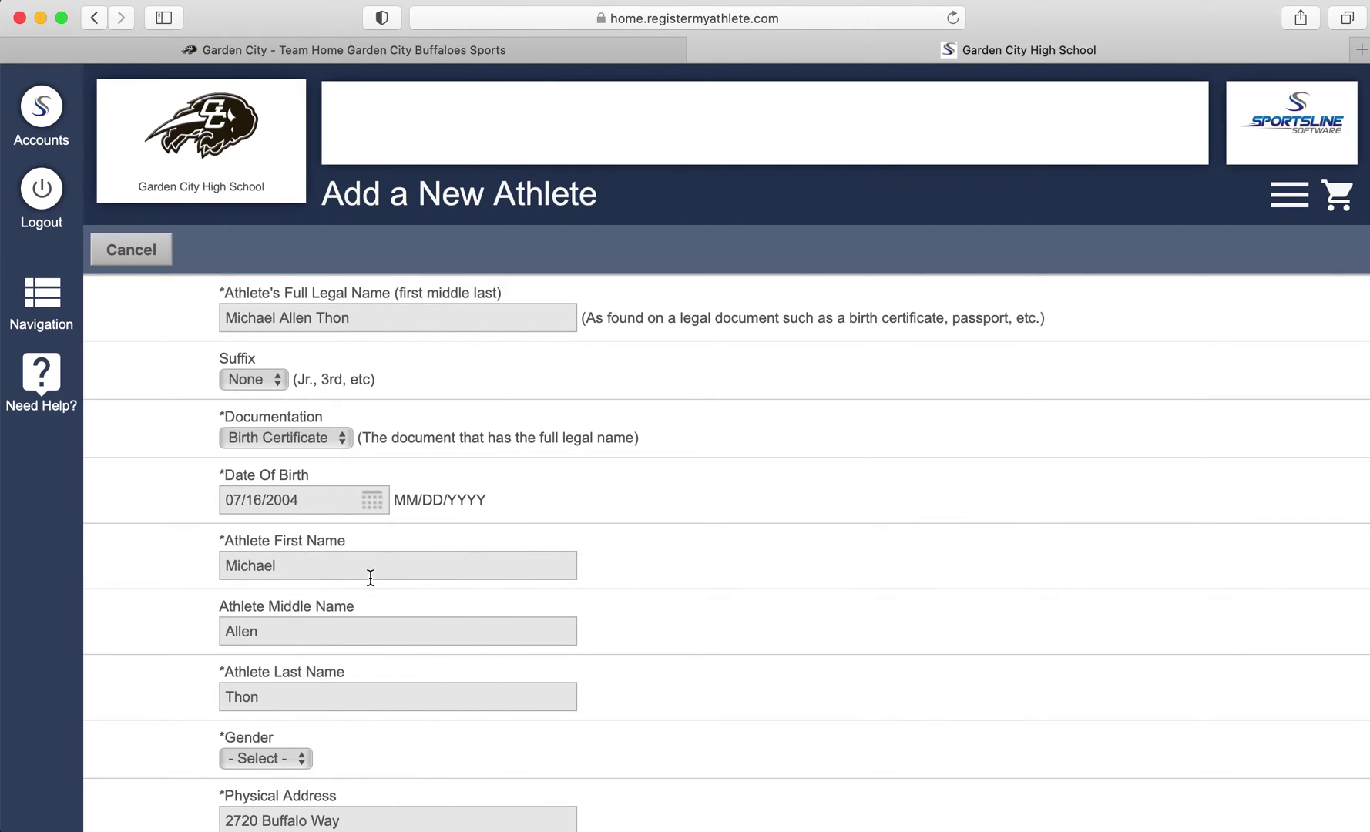
pyautogui.scroll(-2, 322, 578)
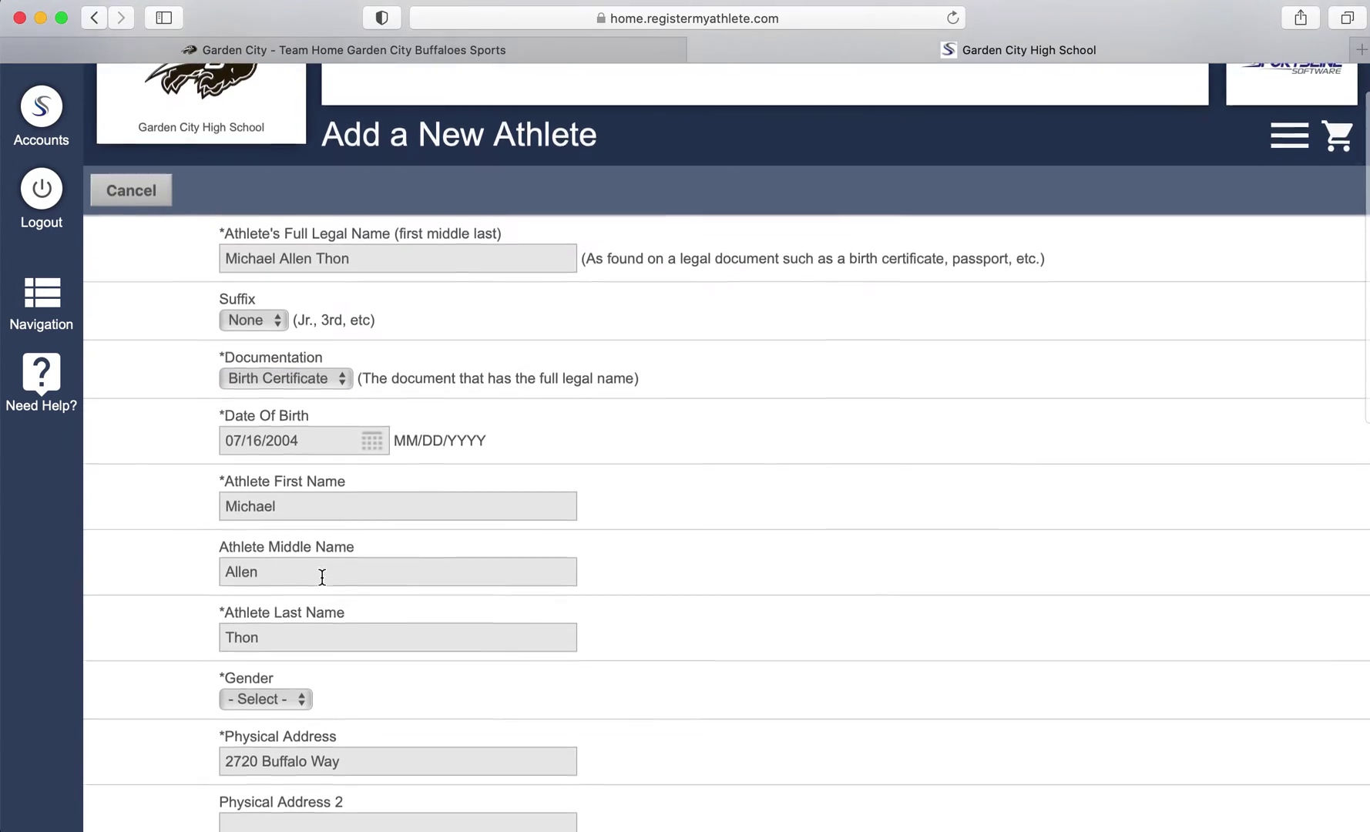
# Check the prefilled first, middle and last names and set gender to Male
pyautogui.click(316, 499)
pyautogui.scroll(-3, 312, 515)
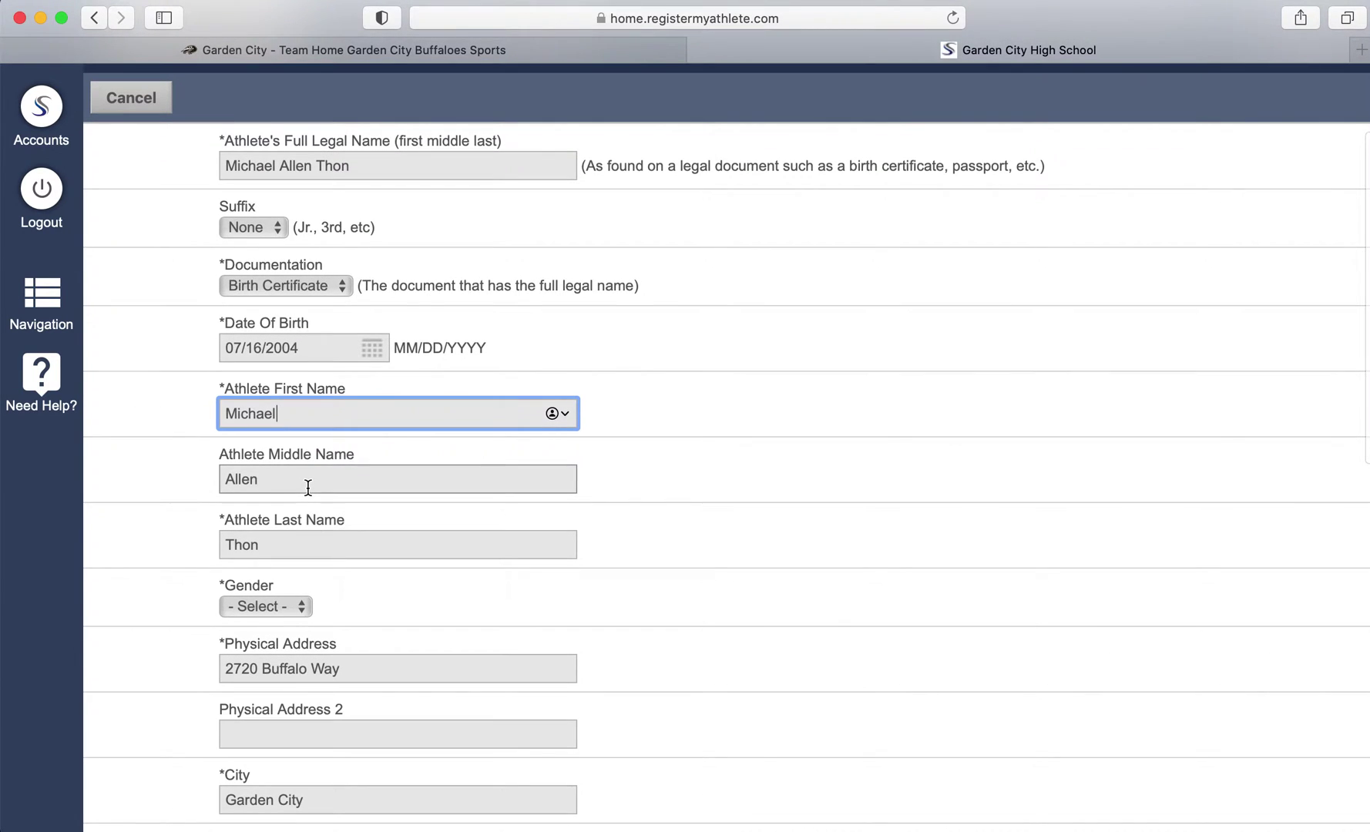
pyautogui.click(307, 488)
pyautogui.scroll(-2, 307, 488)
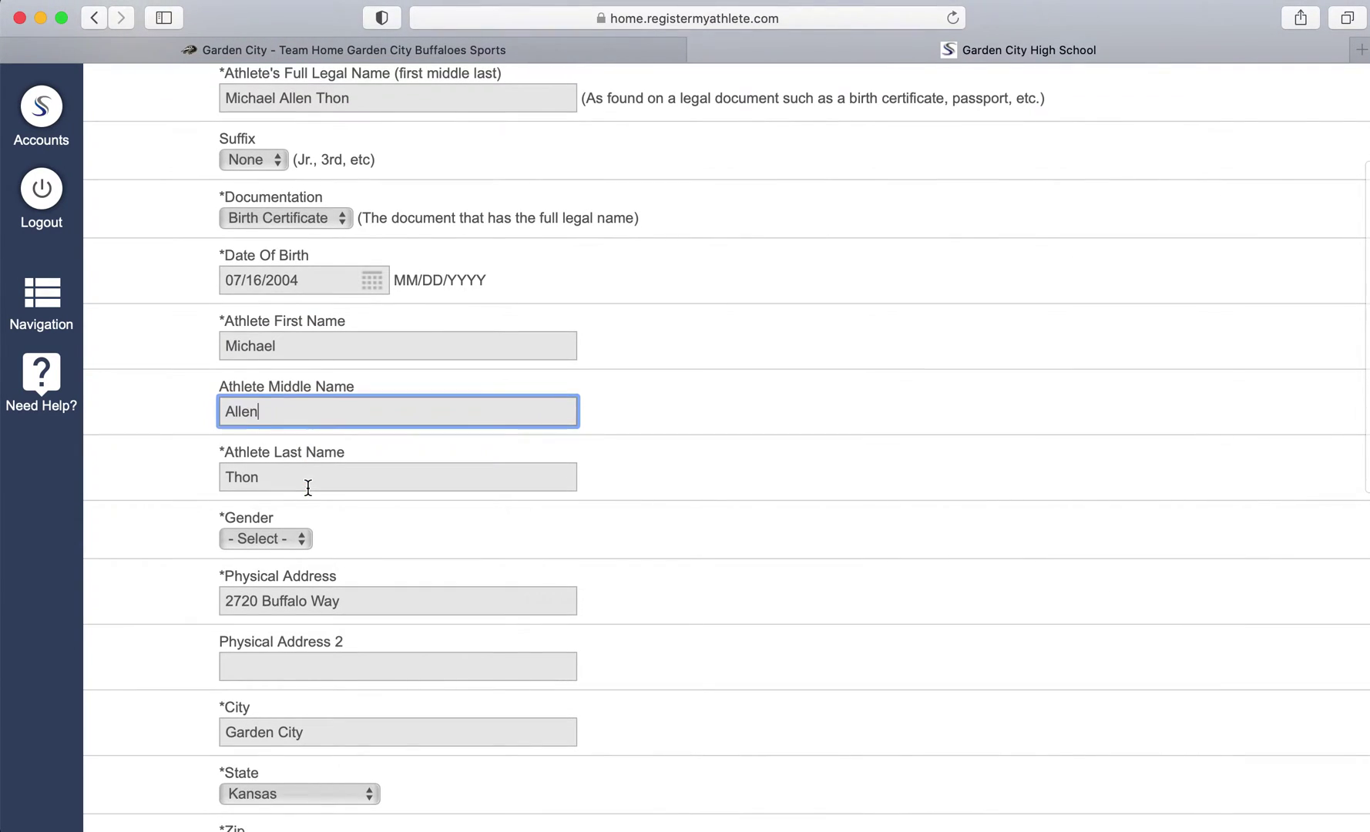
pyautogui.click(308, 488)
pyautogui.scroll(-2, 307, 488)
pyautogui.click(303, 472)
pyautogui.click(288, 487)
# Enter the athlete's e-mail address
pyautogui.scroll(-4, 288, 488)
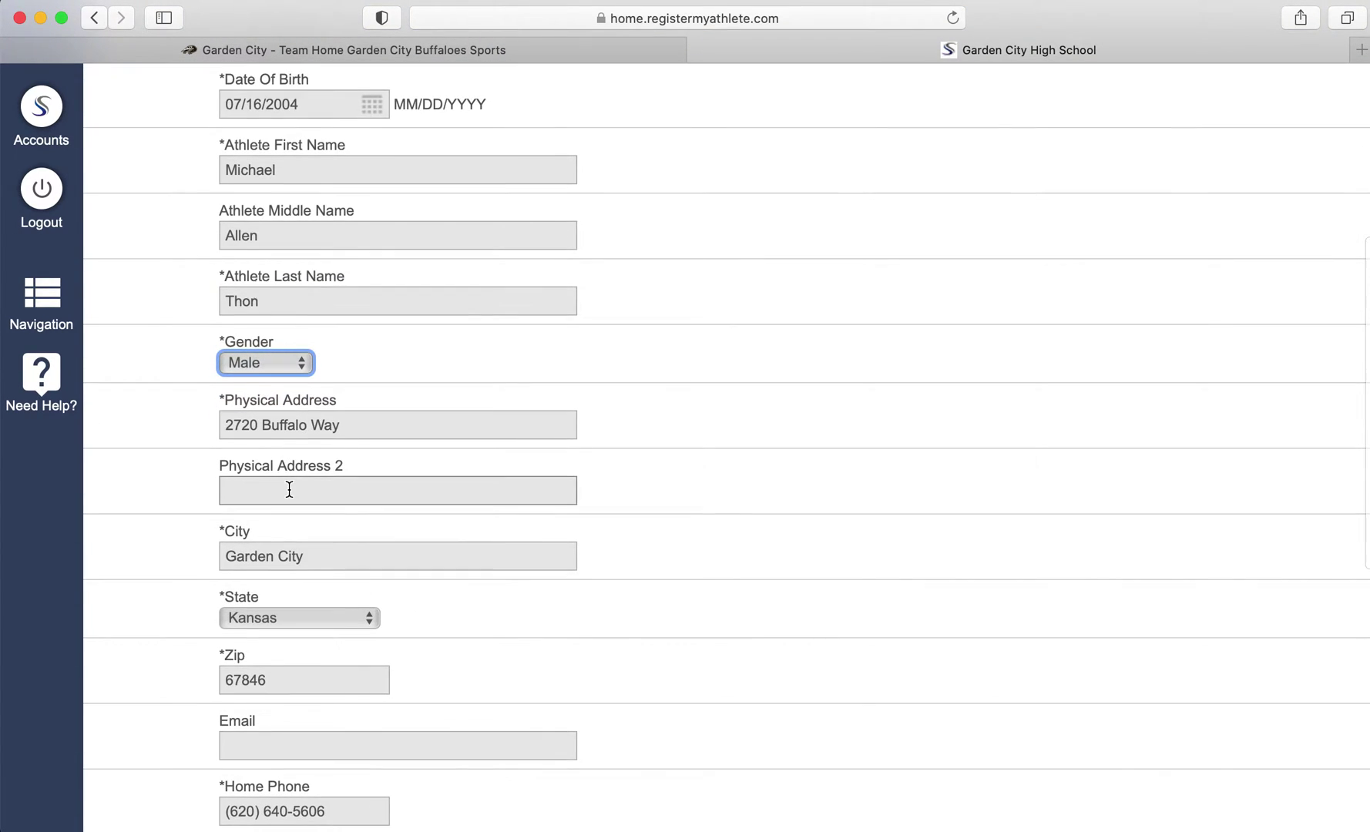
pyautogui.scroll(-3, 286, 392)
pyautogui.scroll(-5, 286, 393)
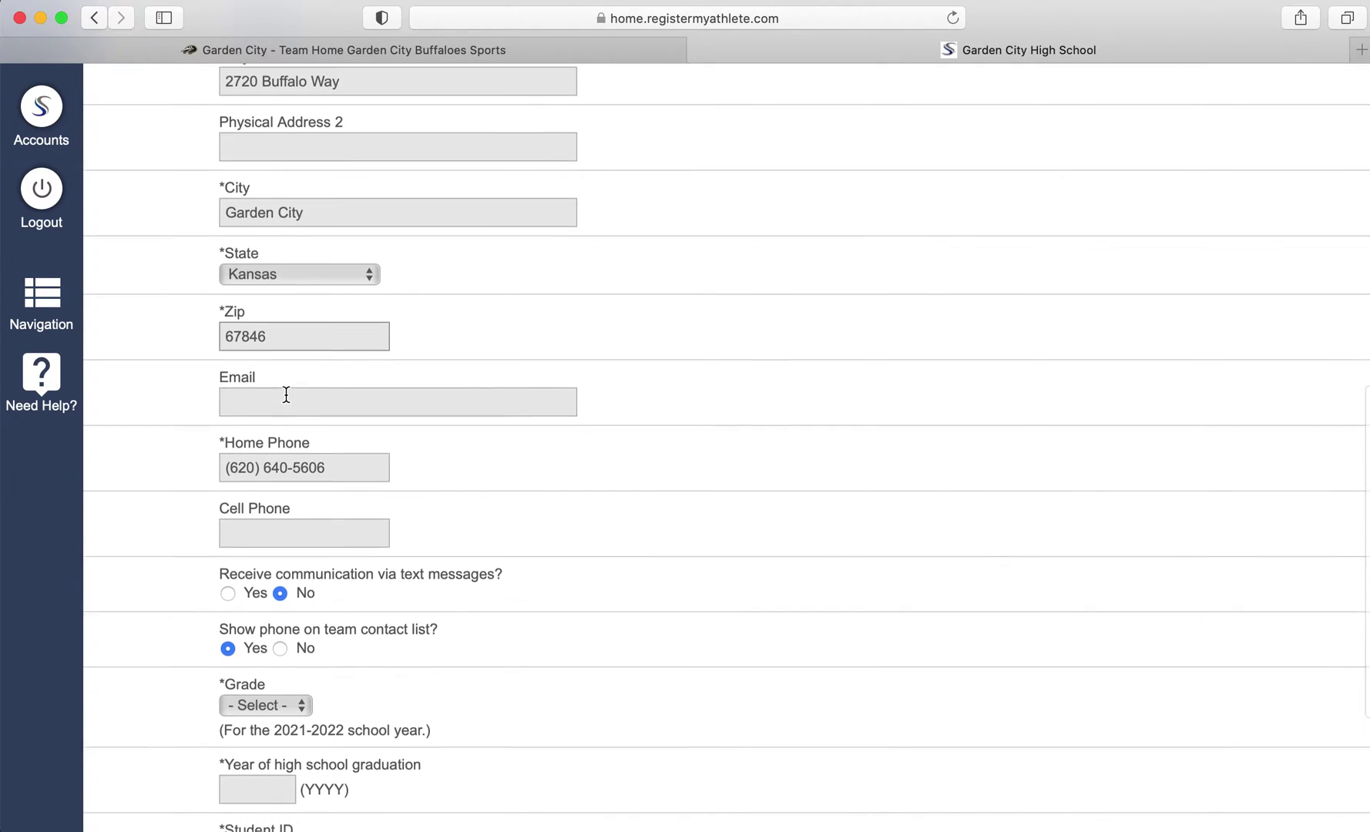
pyautogui.scroll(-1, 286, 394)
pyautogui.click(286, 387)
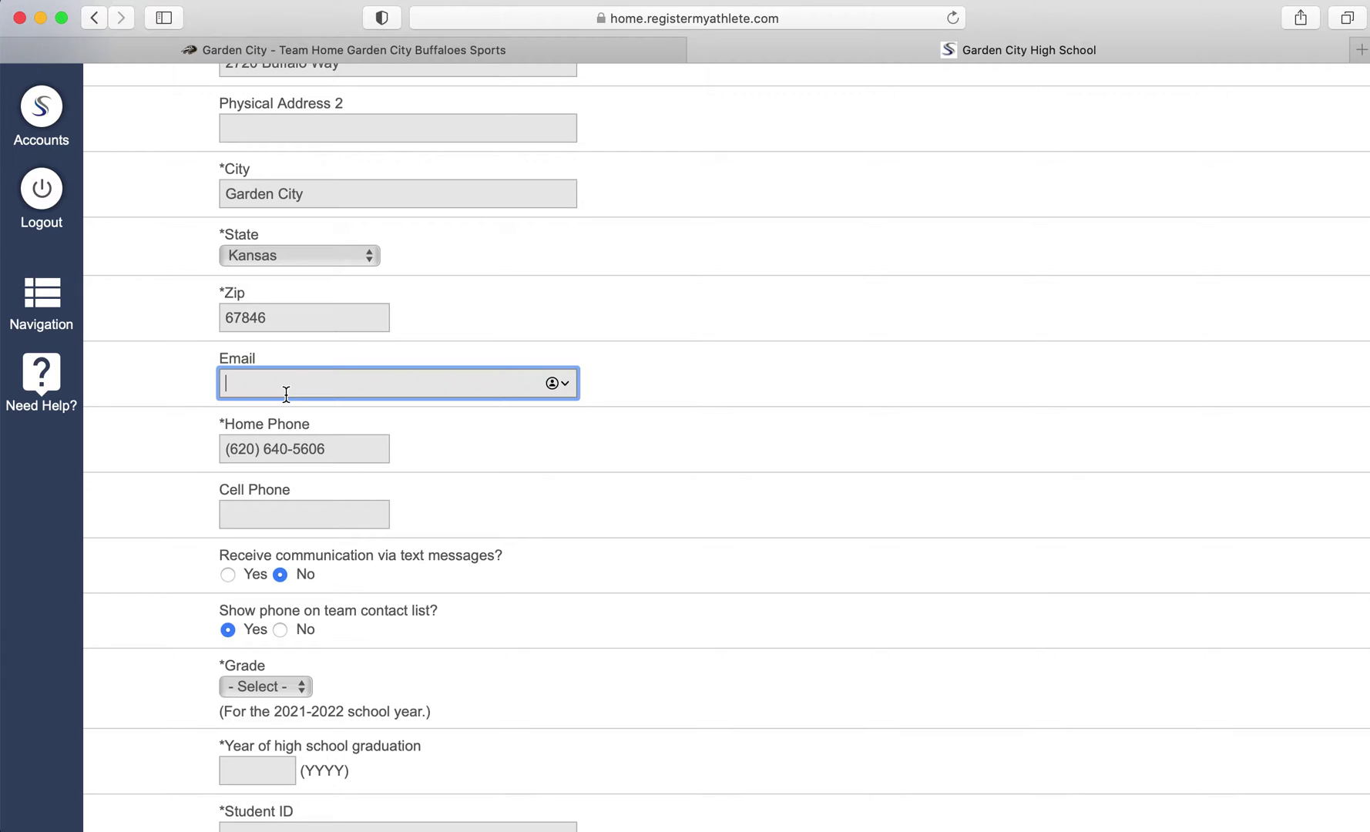
# Replace the home phone number and enter the athlete's cell phone number
pyautogui.scroll(-1, 400, 453)
pyautogui.scroll(-1, 402, 457)
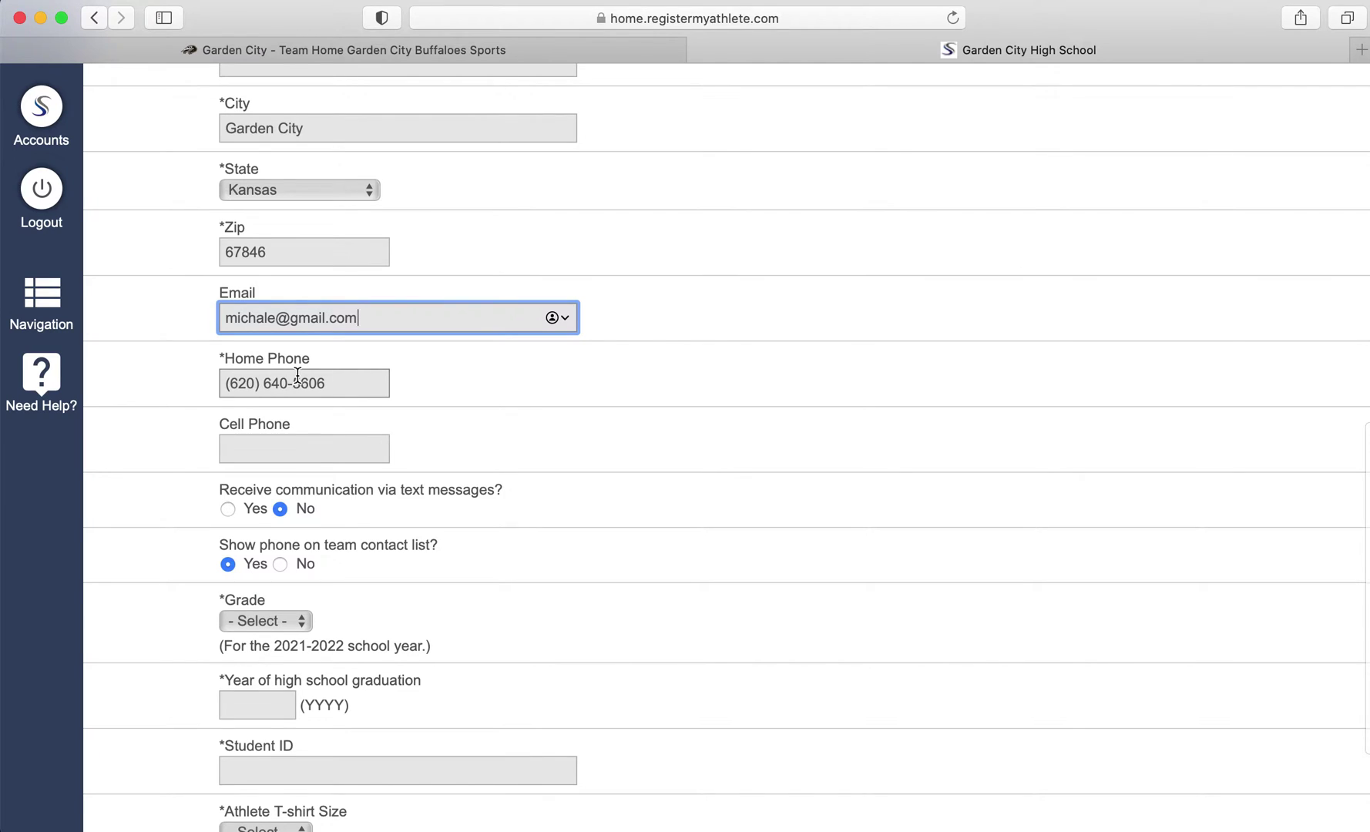
pyautogui.press('Tab')
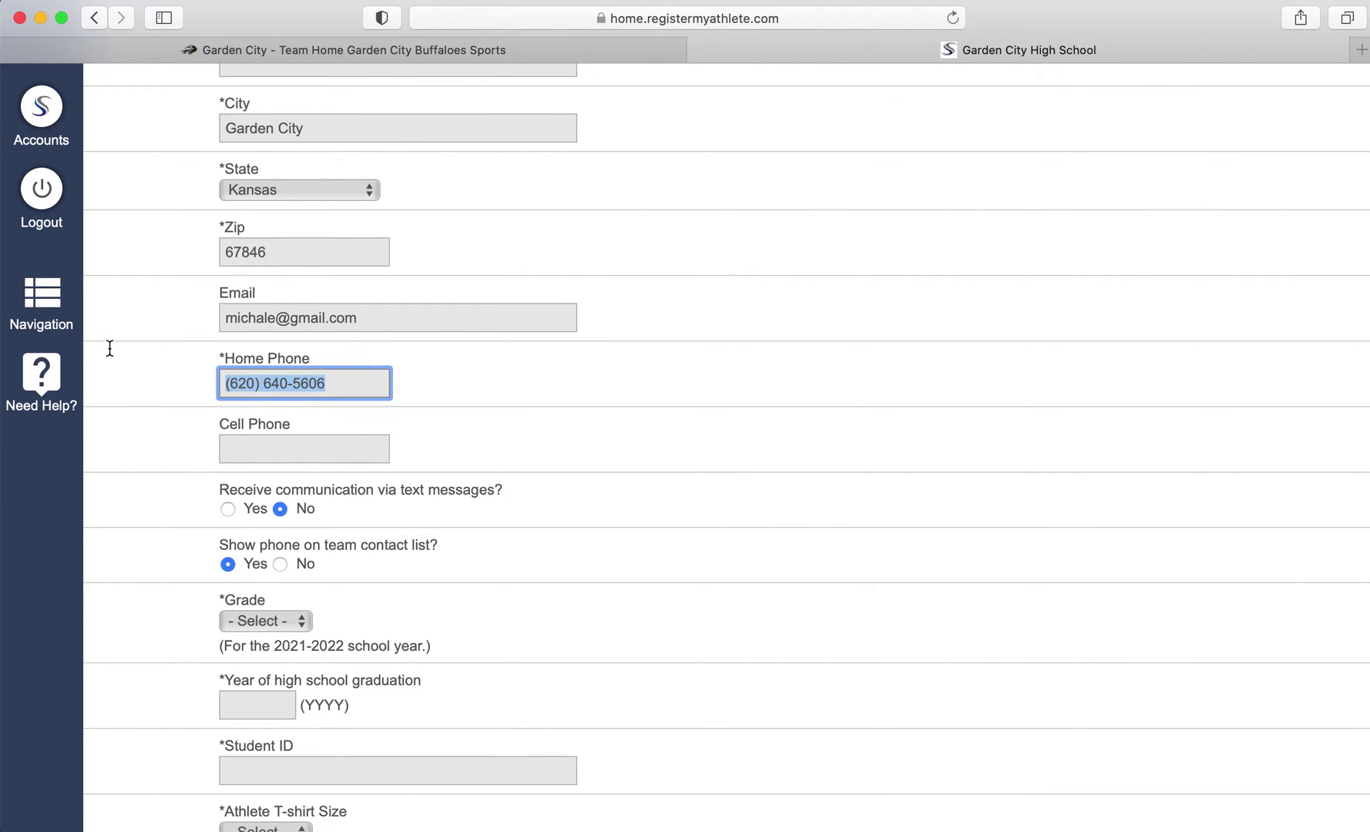
pyautogui.press('BackSpace')
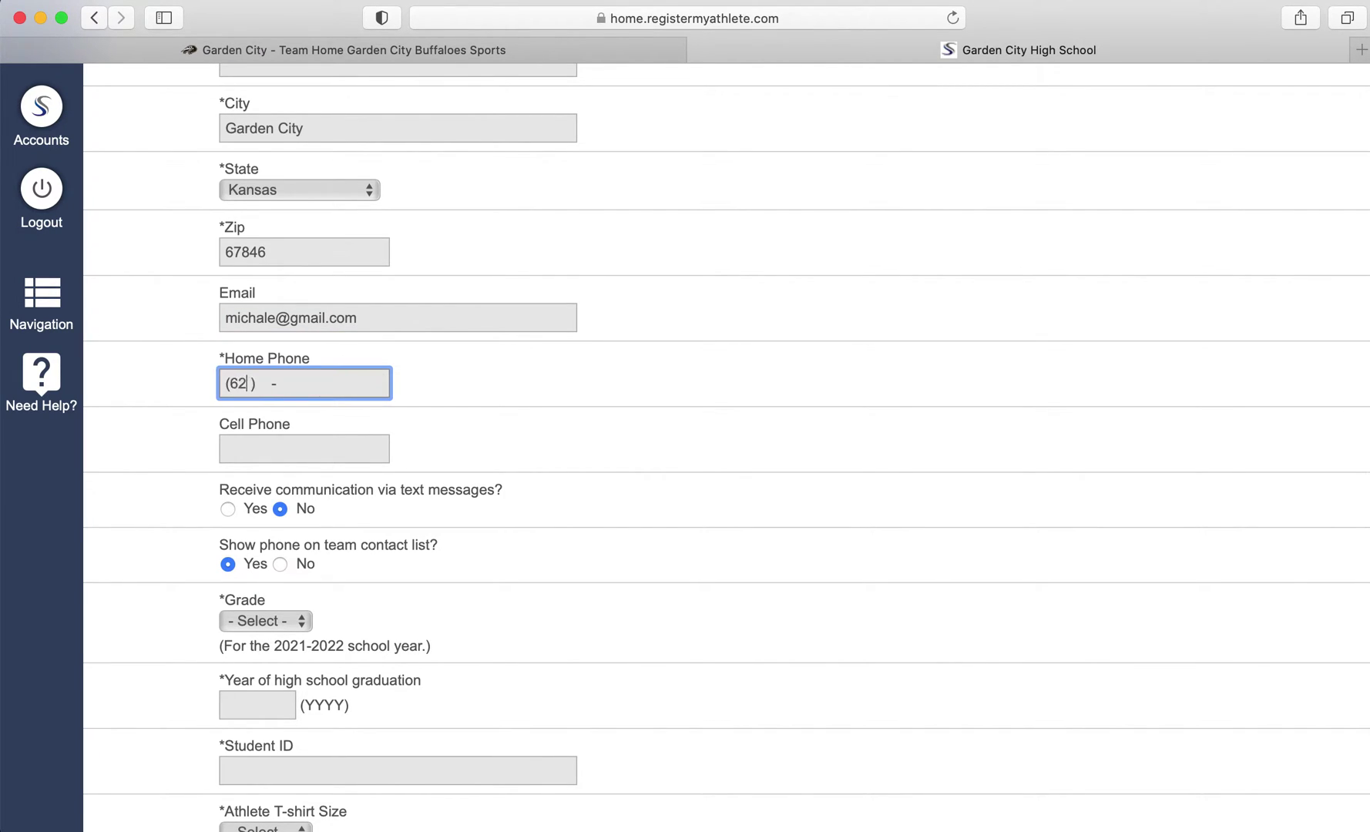
pyautogui.click(327, 453)
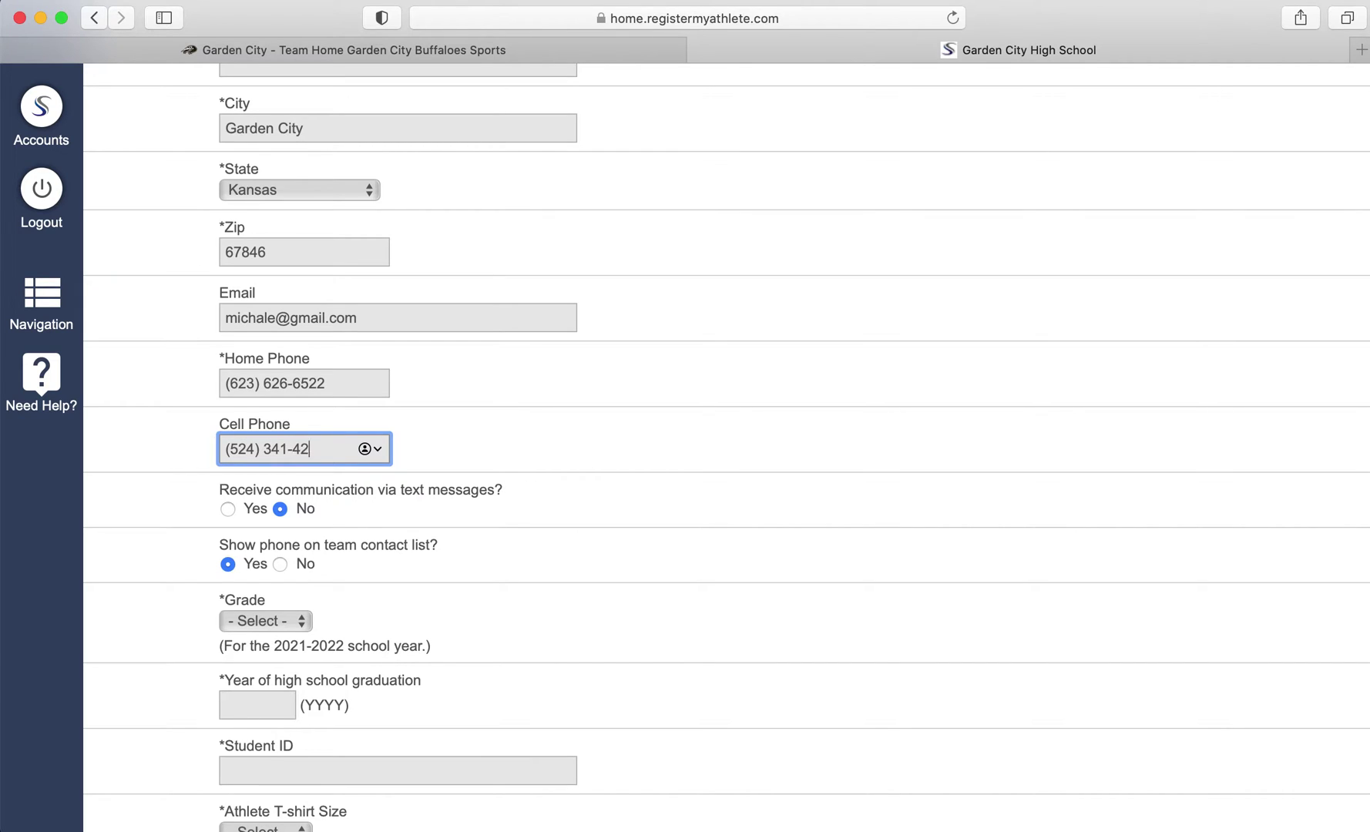
pyautogui.click(406, 526)
# Opt in to text messages with T Mobile as the cell provider
pyautogui.click(256, 508)
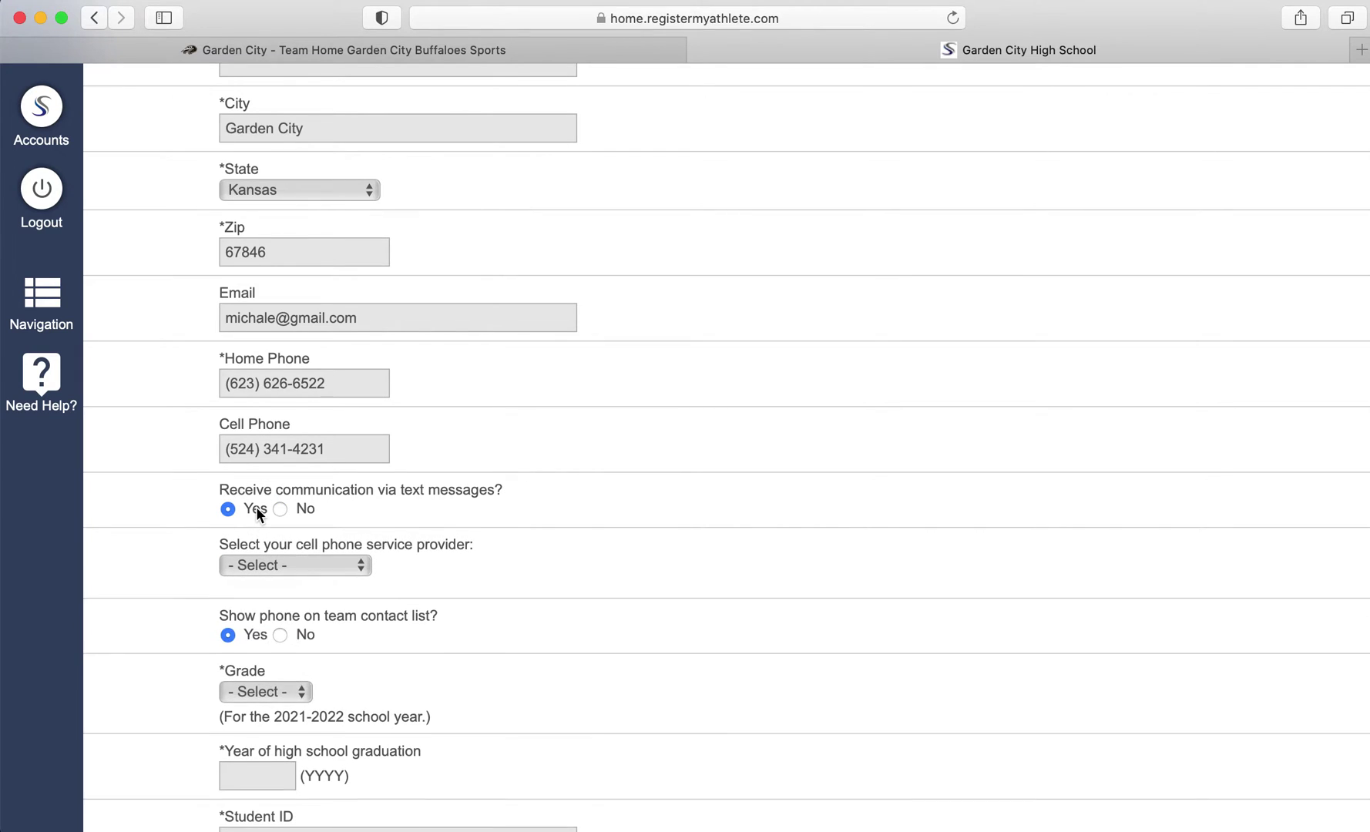
pyautogui.click(331, 570)
pyautogui.click(331, 571)
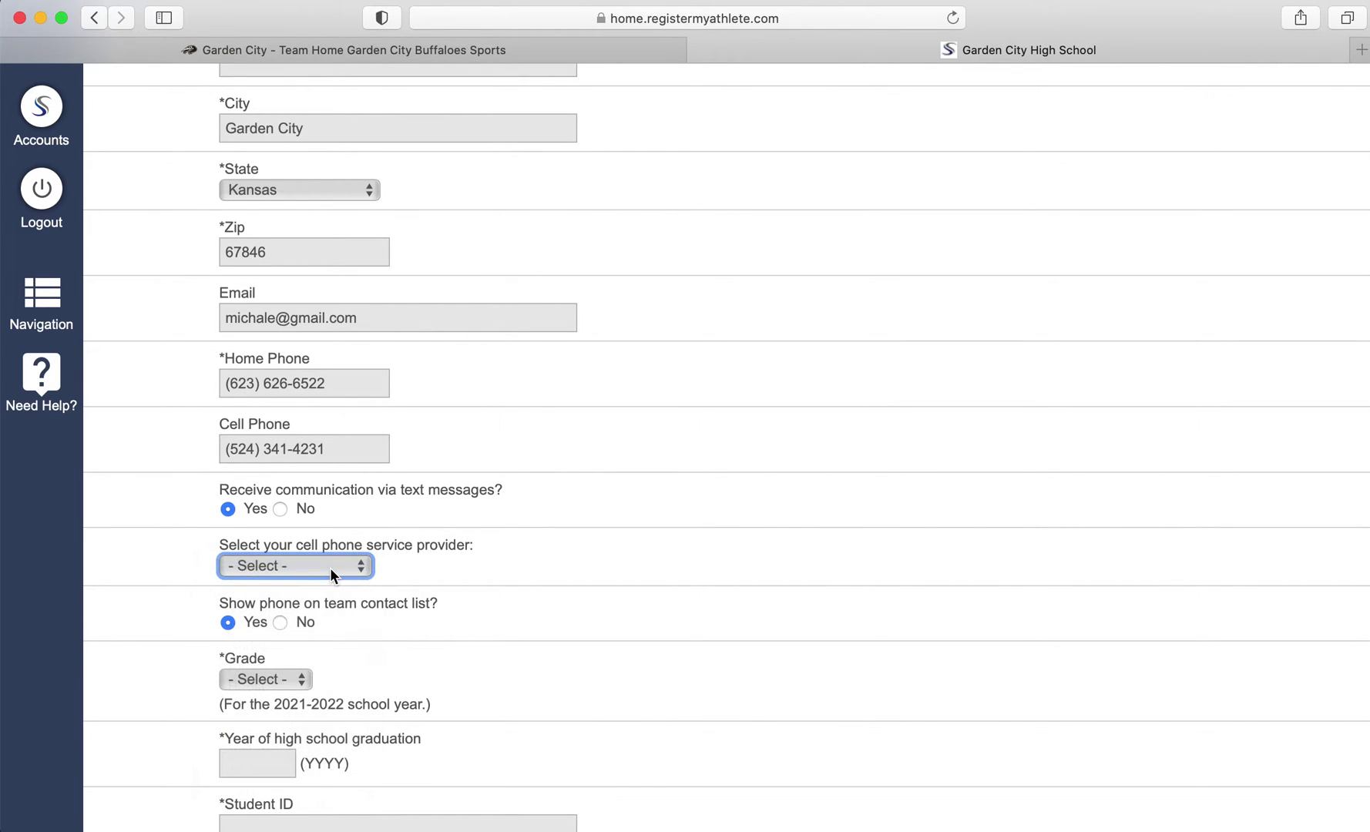
pyautogui.click(330, 569)
pyautogui.click(325, 600)
pyautogui.scroll(-3, 427, 606)
# Set grade 9, graduation year 2026, and enter the student ID
pyautogui.click(285, 438)
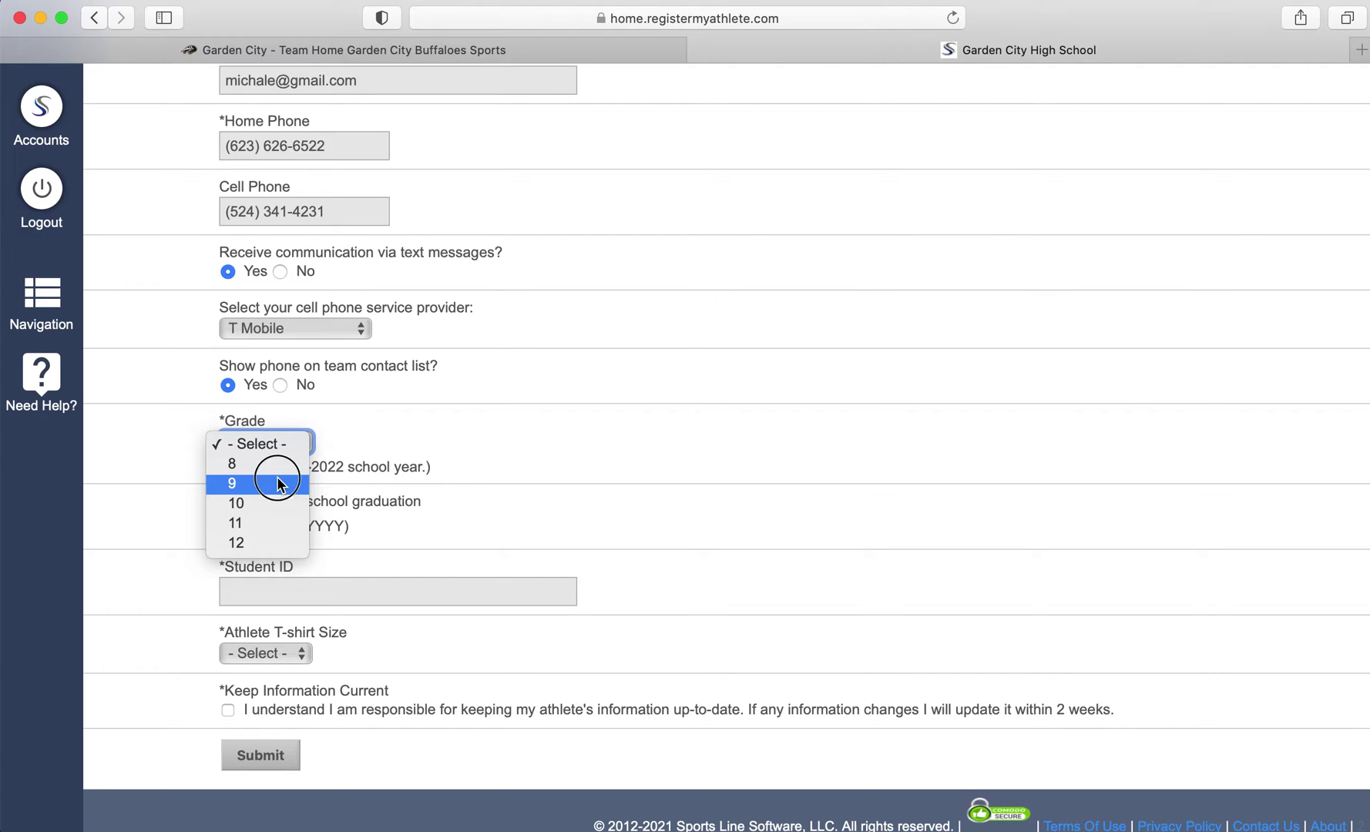
pyautogui.click(276, 484)
pyautogui.click(284, 527)
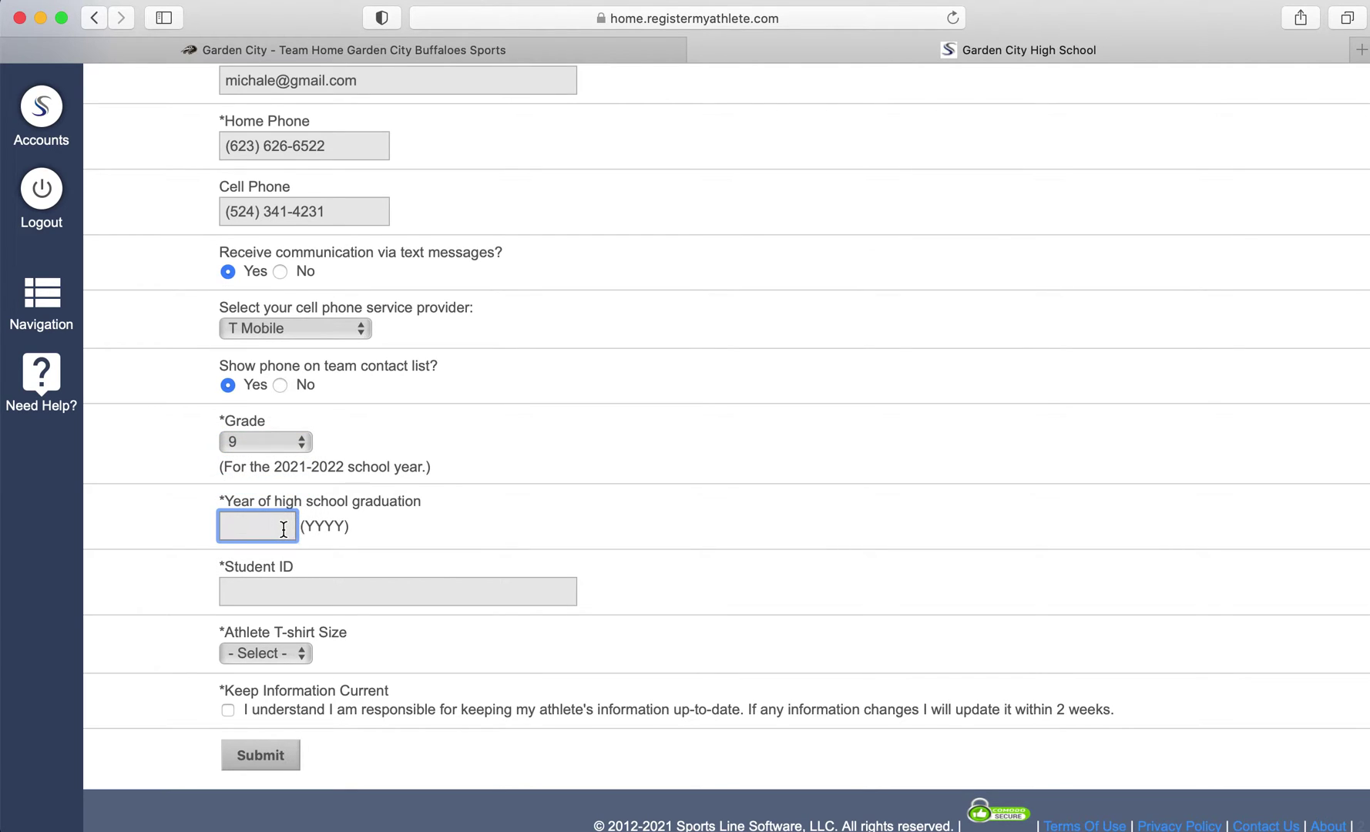
pyautogui.write('2026')
pyautogui.click(275, 590)
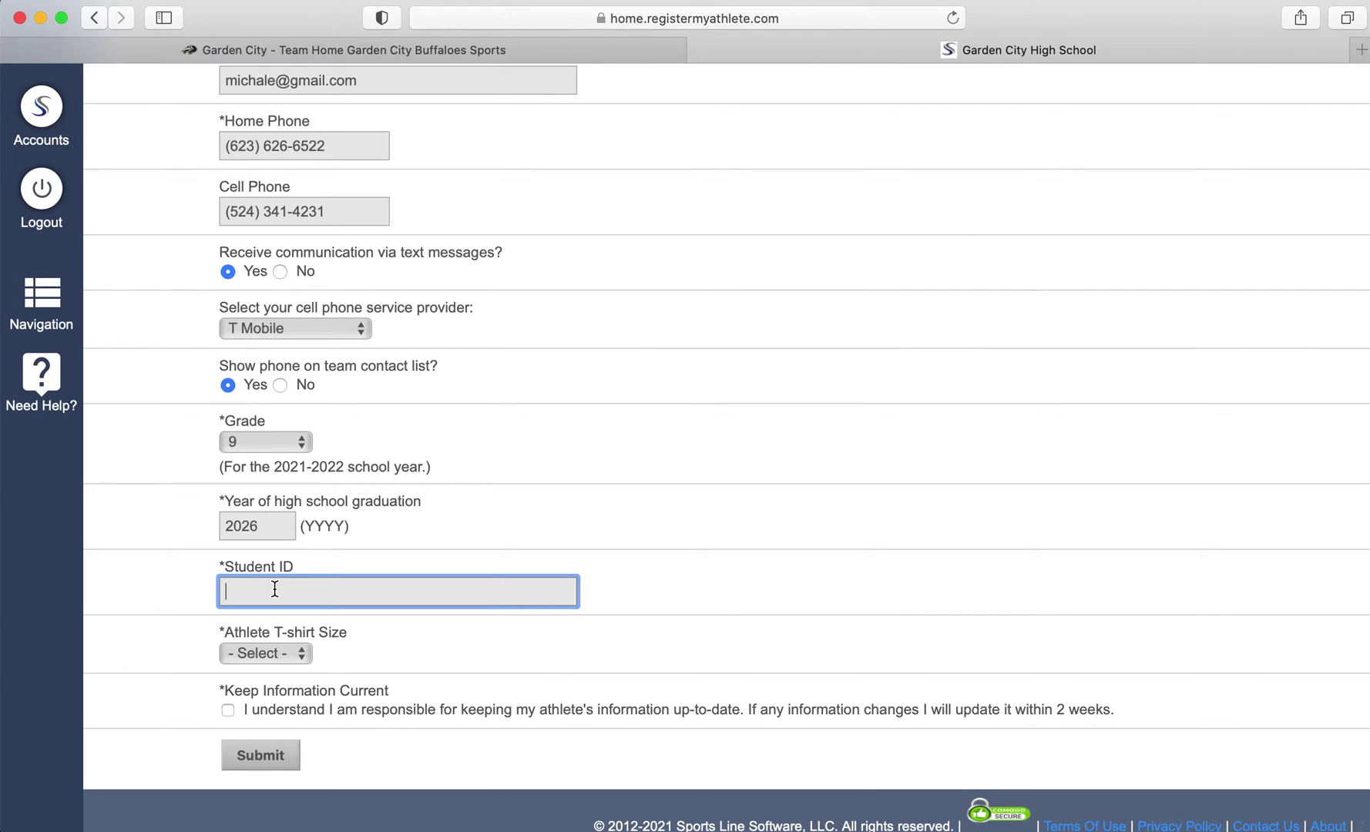
# Choose a Large T-shirt, agree to keep information current, and submit the athlete
pyautogui.click(301, 653)
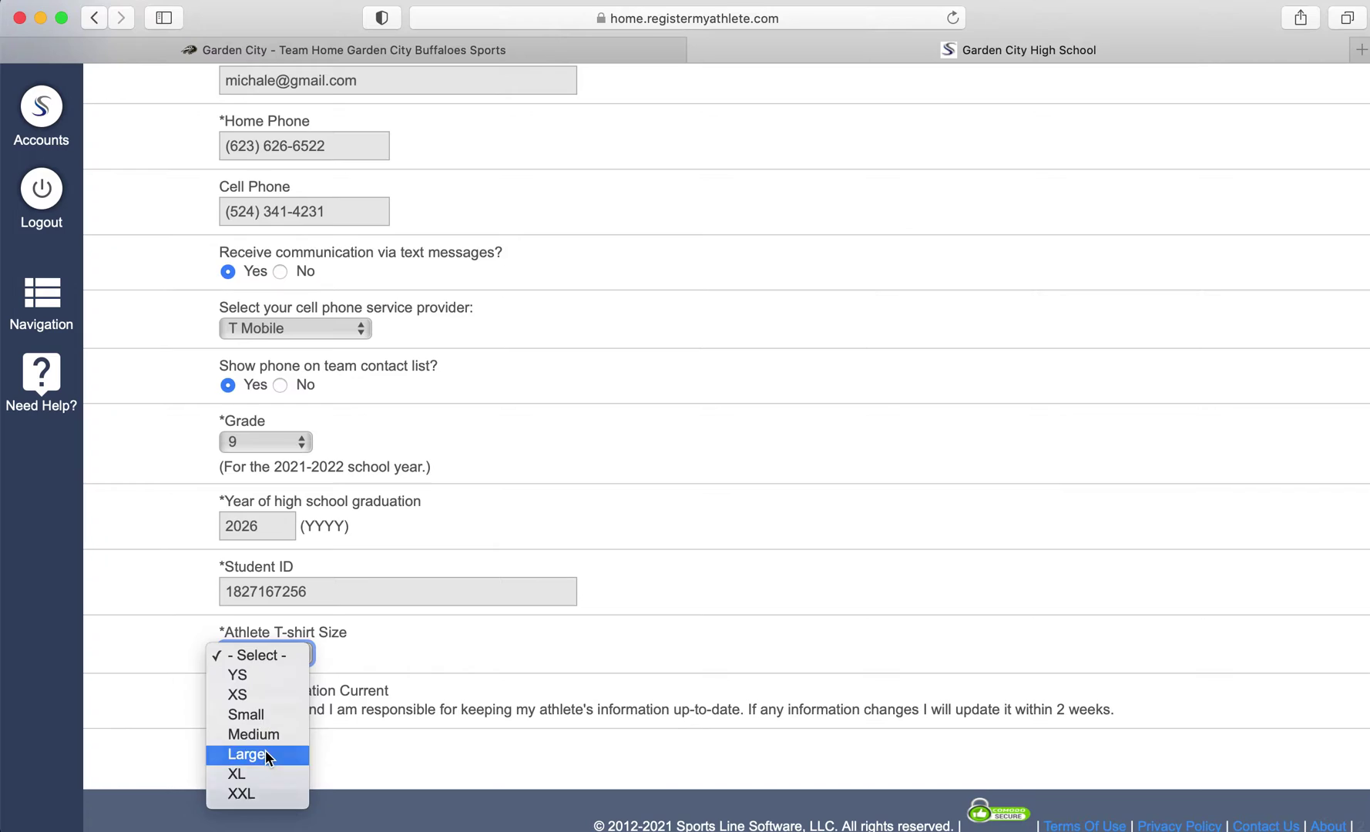
pyautogui.click(266, 752)
pyautogui.click(260, 709)
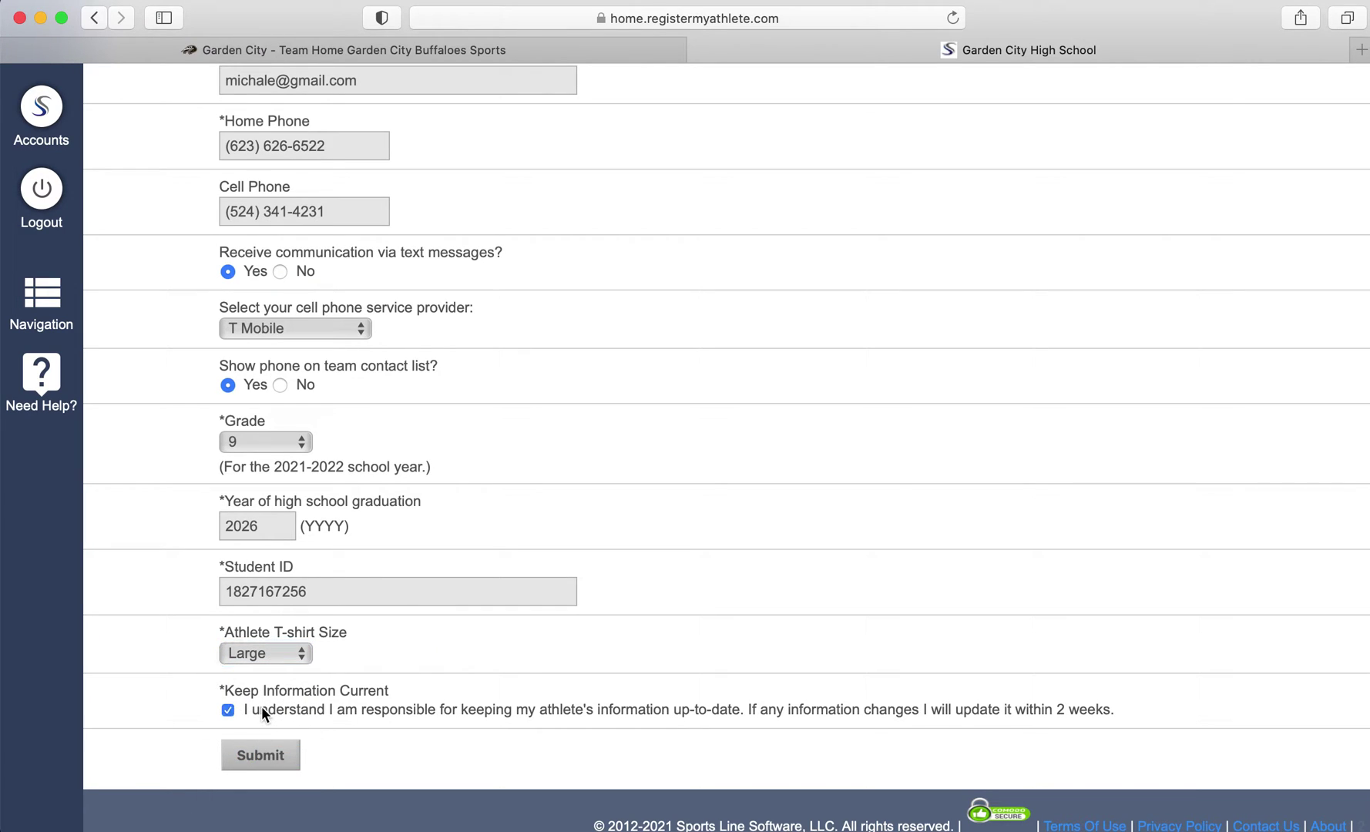
pyautogui.click(262, 758)
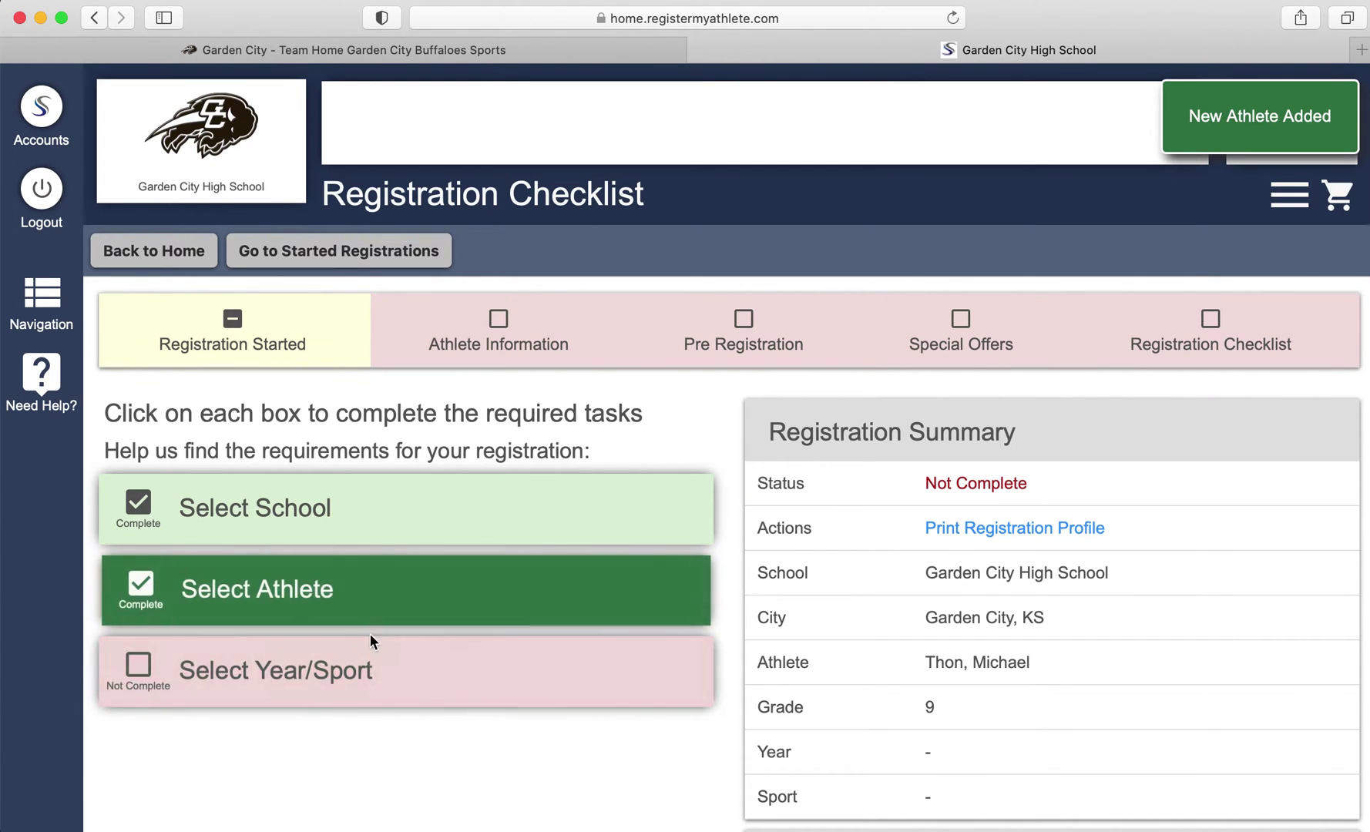
# Register for 2021-2022 in Baseball, Boys Swimming, Football, Track and Wrestling, and confirm
pyautogui.click(351, 677)
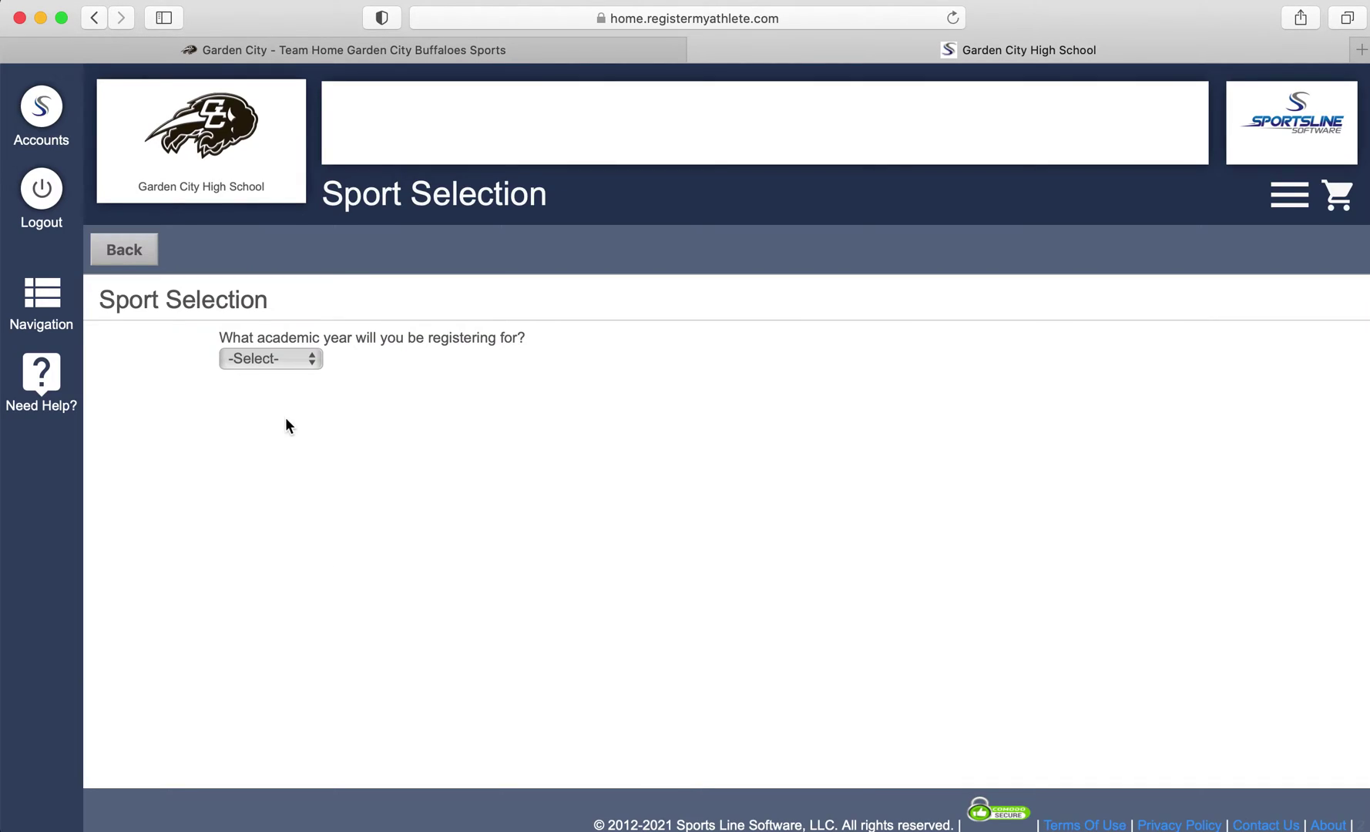
pyautogui.click(302, 358)
pyautogui.click(291, 380)
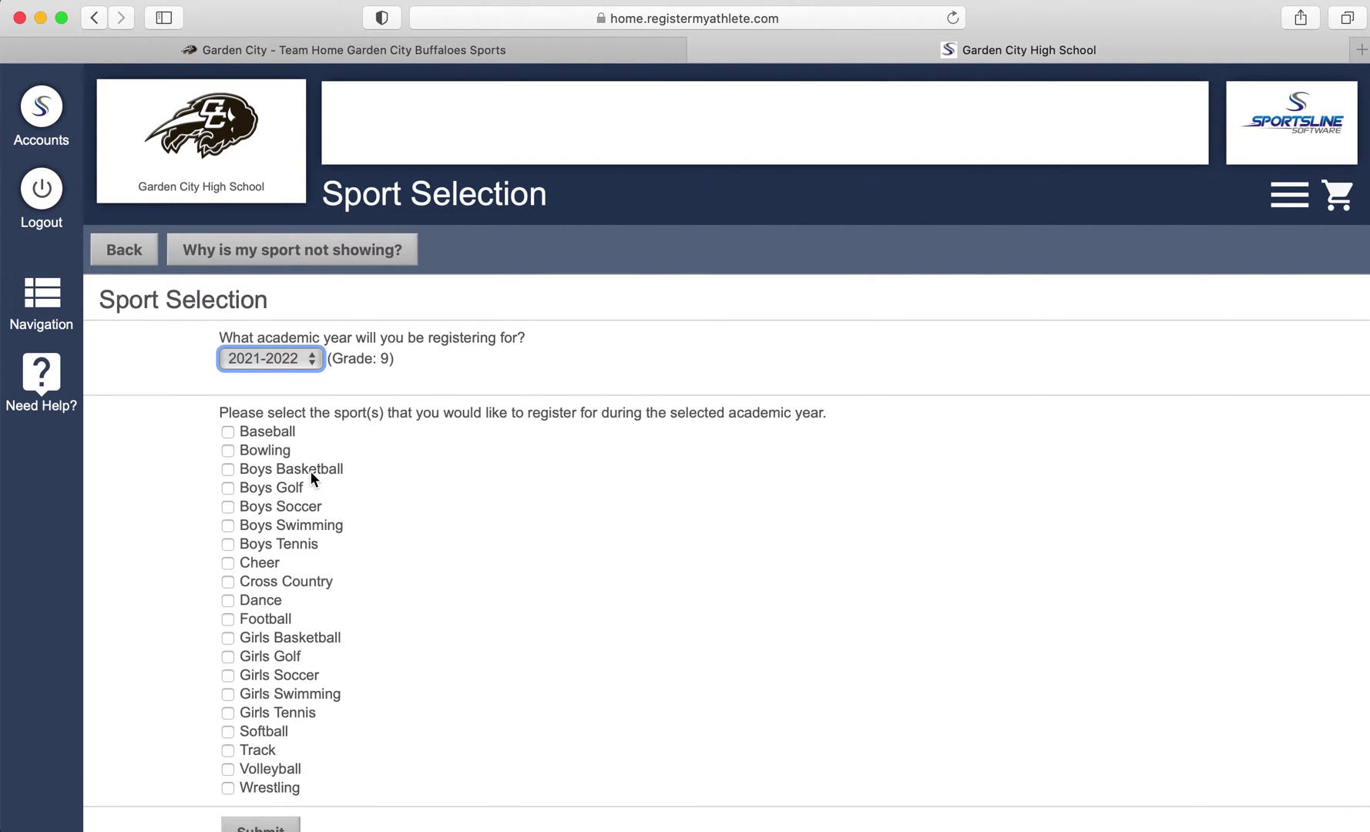
pyautogui.scroll(-2, 310, 472)
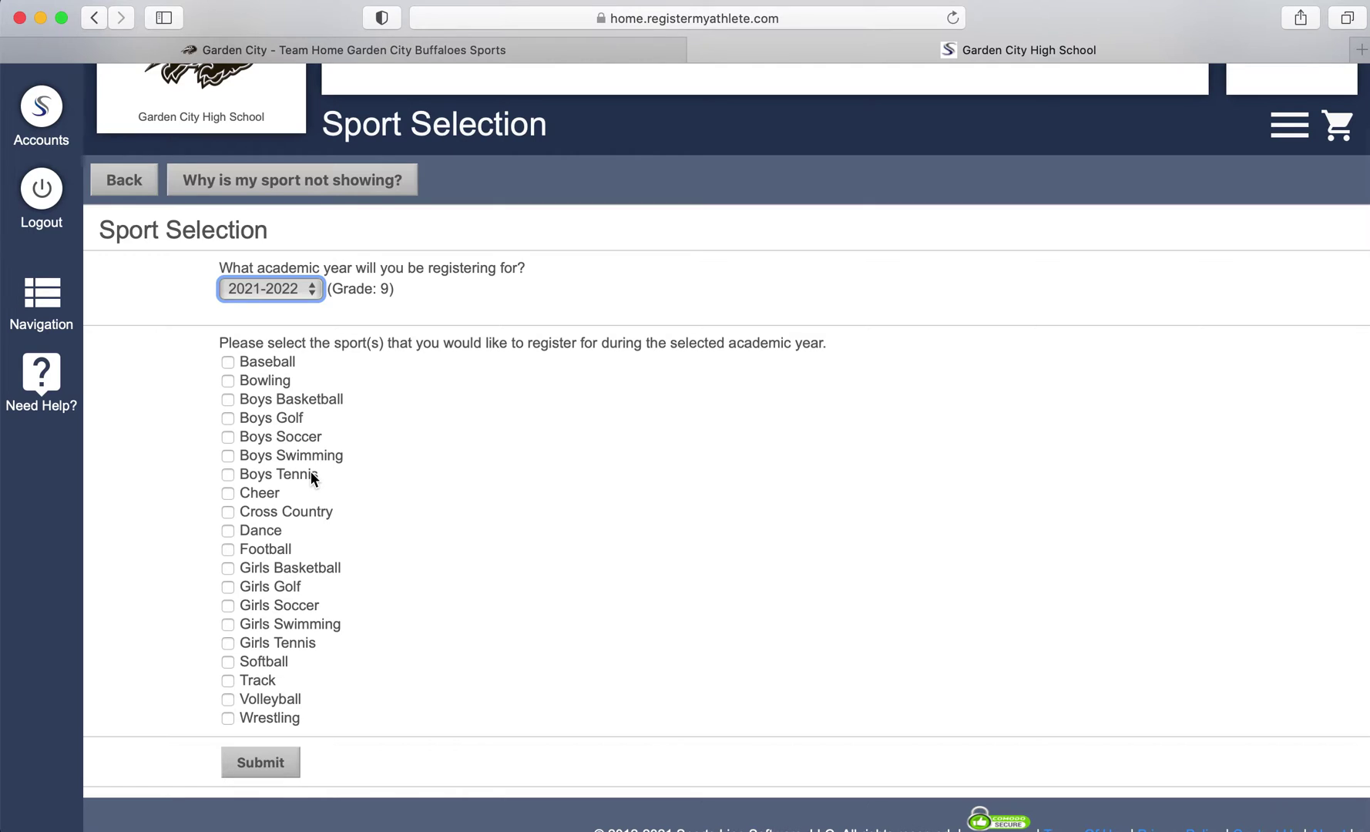
pyautogui.click(228, 363)
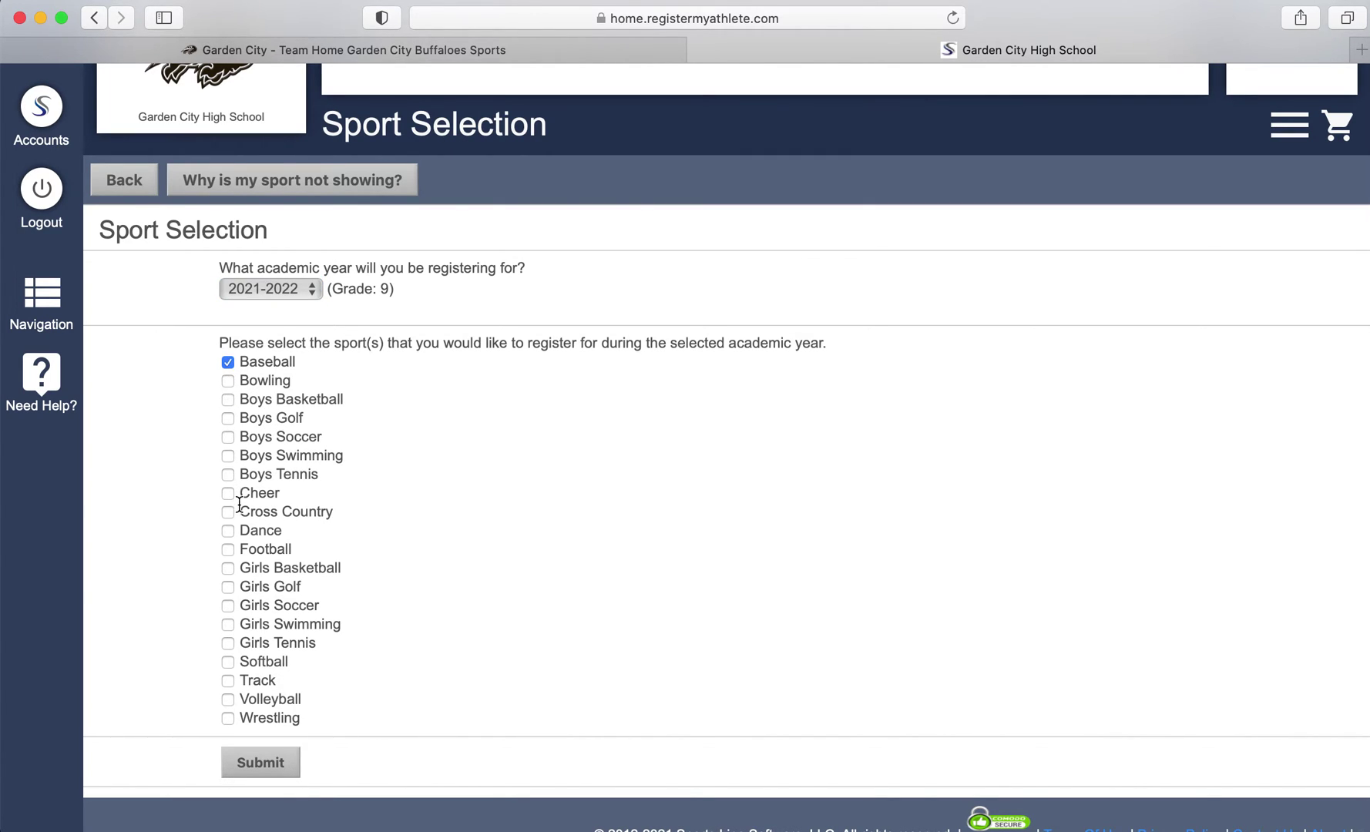
pyautogui.click(229, 552)
pyautogui.click(273, 766)
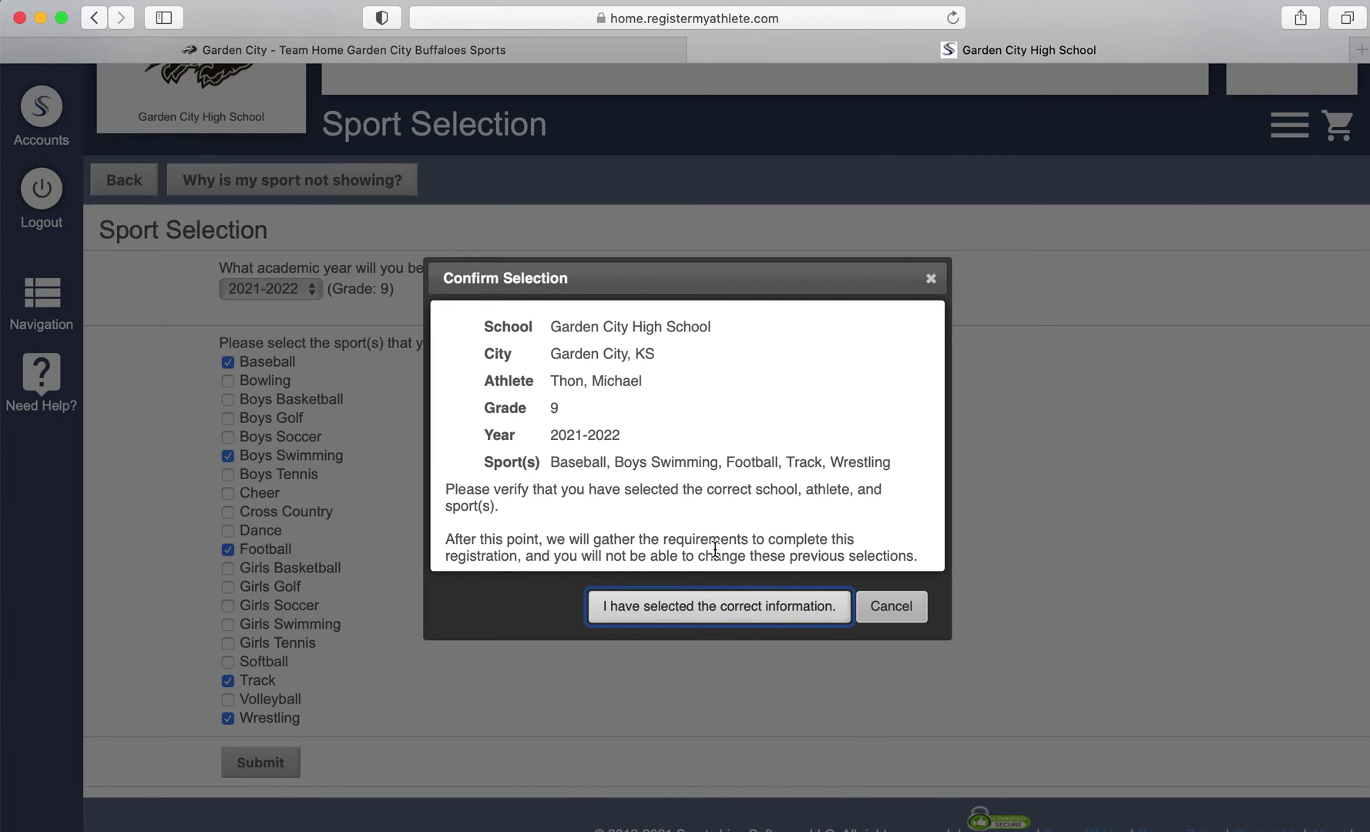
pyautogui.click(707, 609)
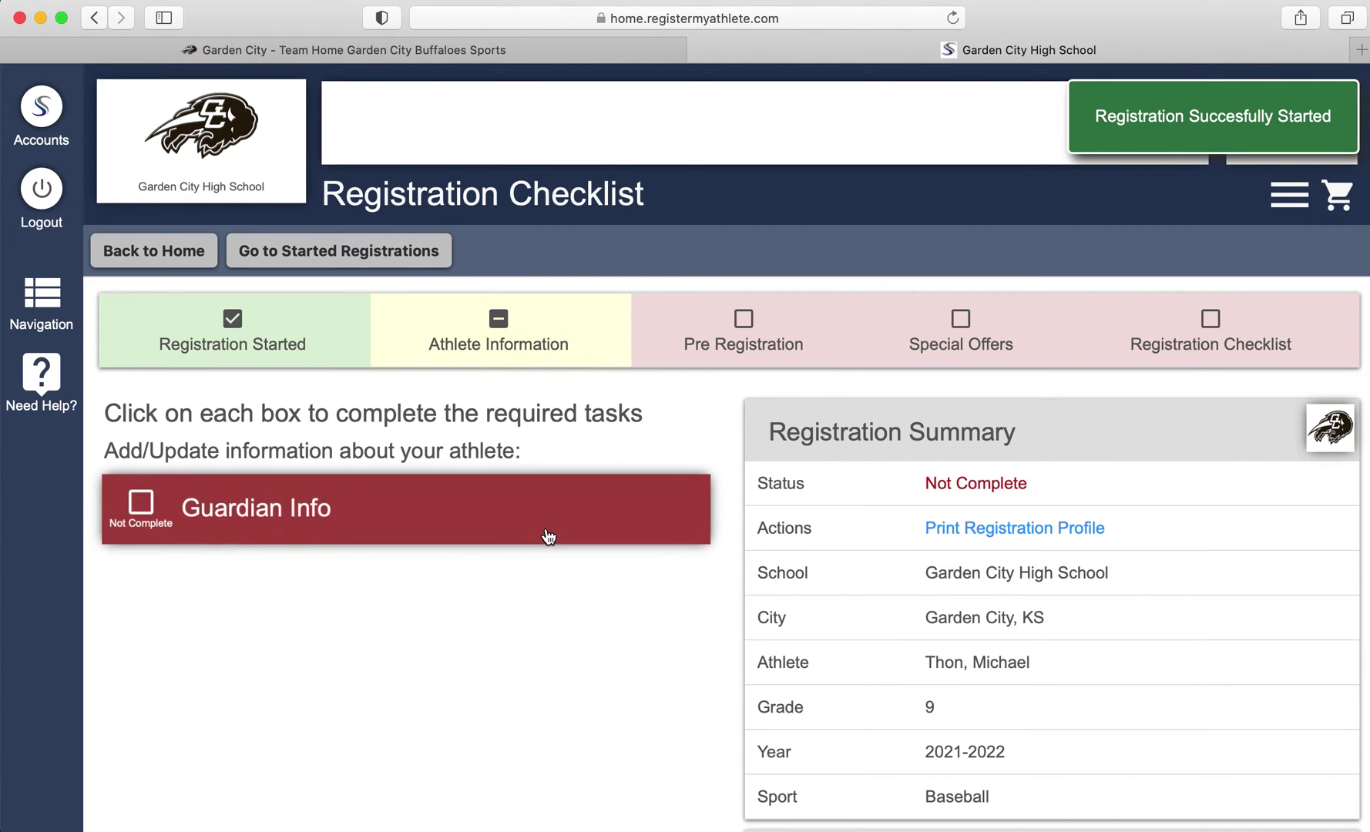
# Replace the guardian's day phone number in the guardian form
pyautogui.click(451, 518)
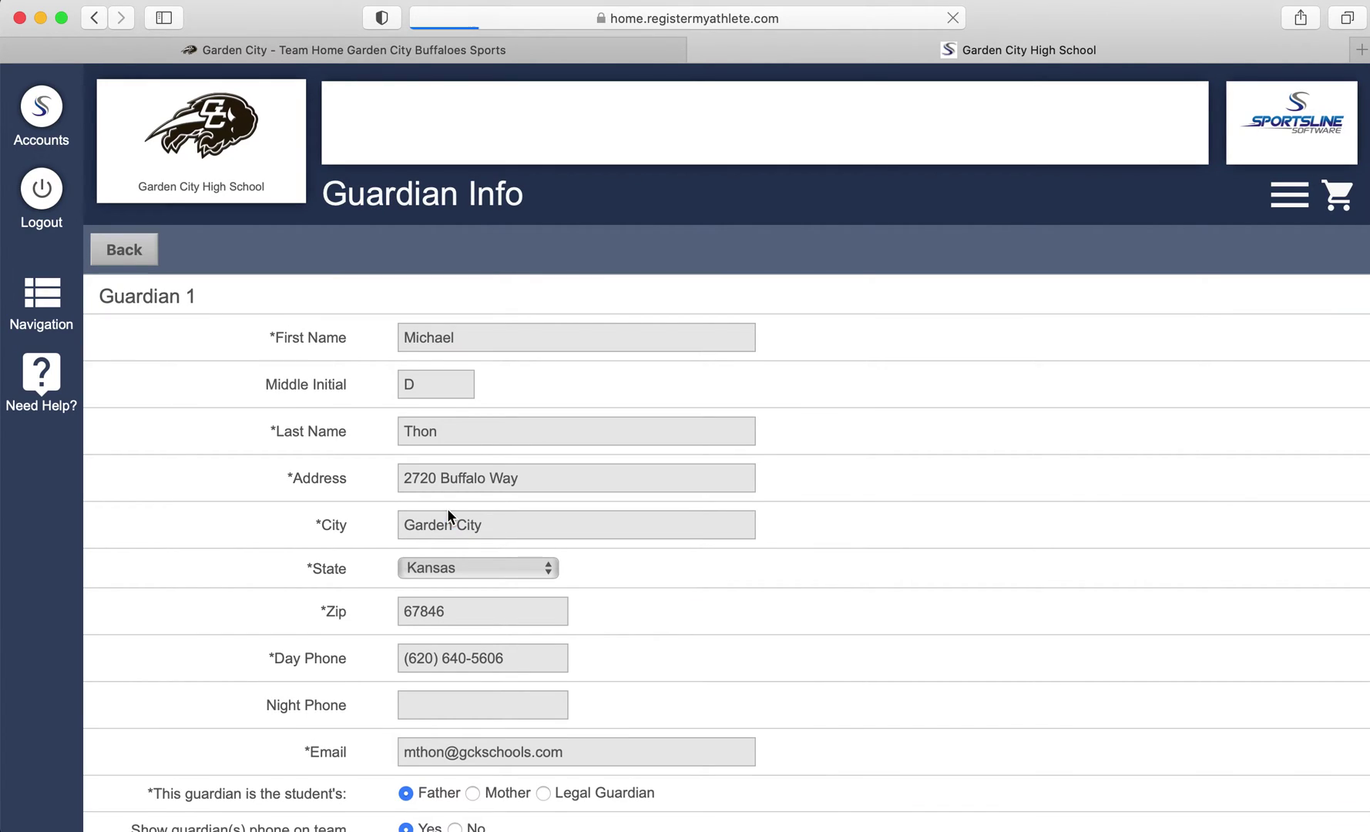
pyautogui.click(453, 332)
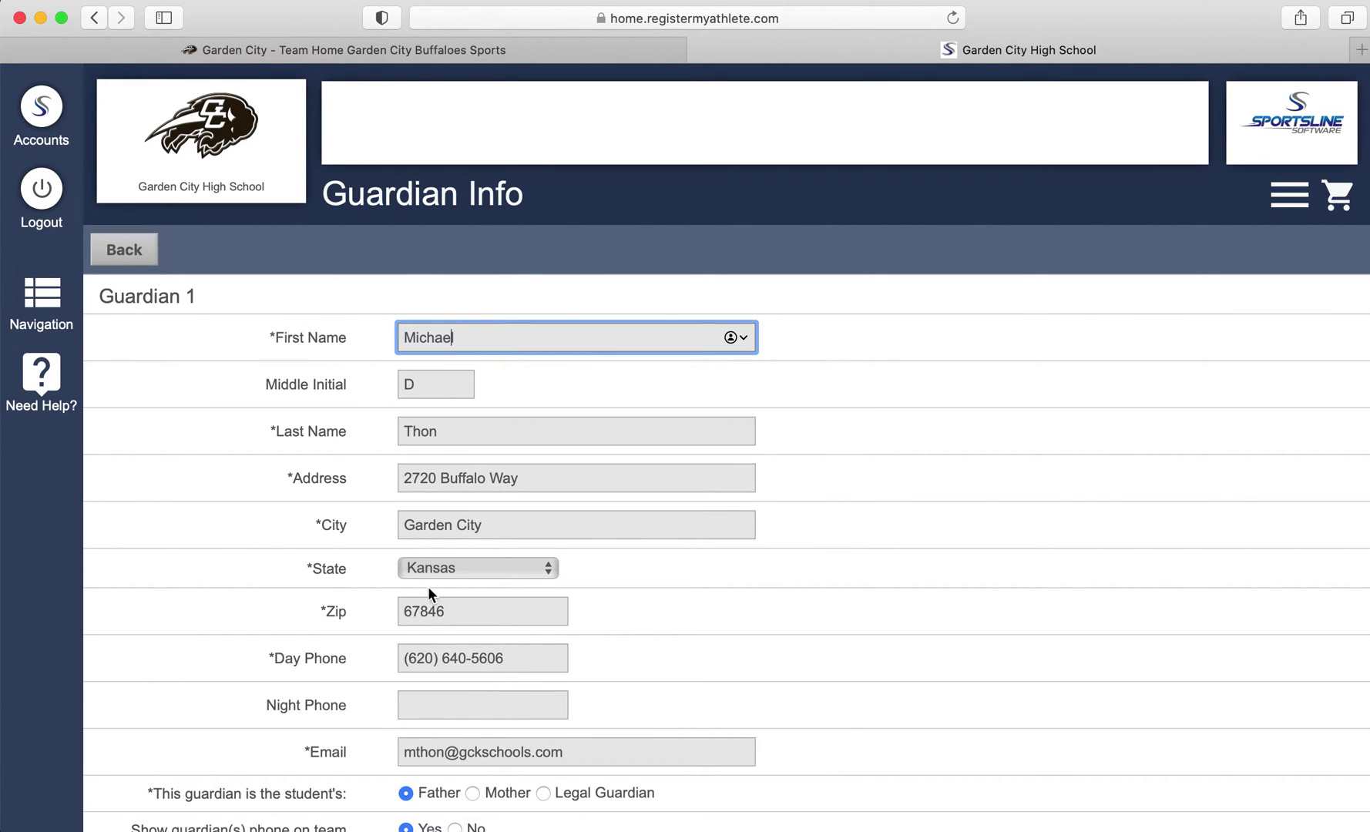
pyautogui.moveTo(402, 658)
pyautogui.mouseDown()
pyautogui.moveTo(446, 658)
pyautogui.moveTo(426, 657)
pyautogui.mouseUp()
pyautogui.press('BackSpace')
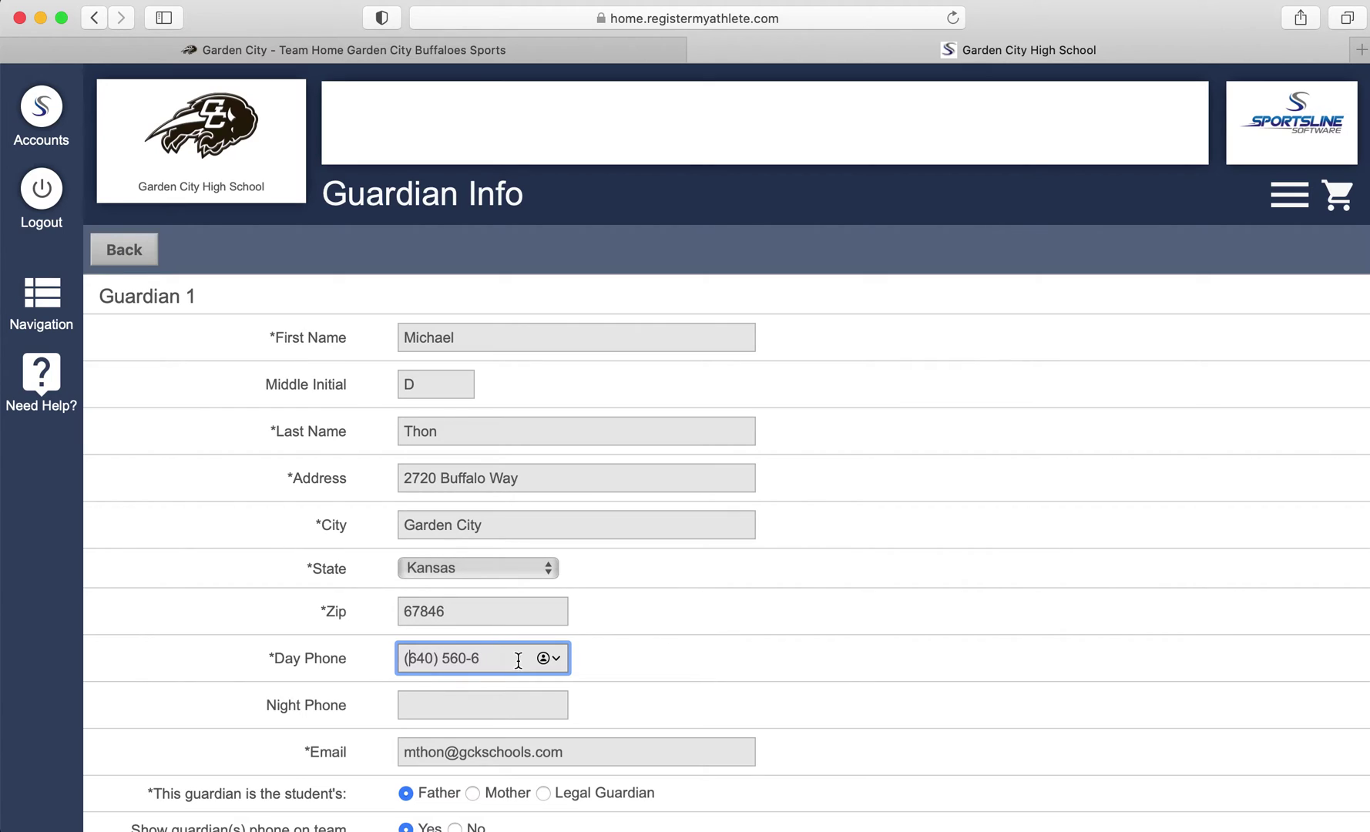
pyautogui.moveTo(514, 657); pyautogui.dragTo(197, 608)
# Review the remaining guardian and emergency fields, leave Guardian 2 blank, and save
pyautogui.scroll(-5, 253, 686)
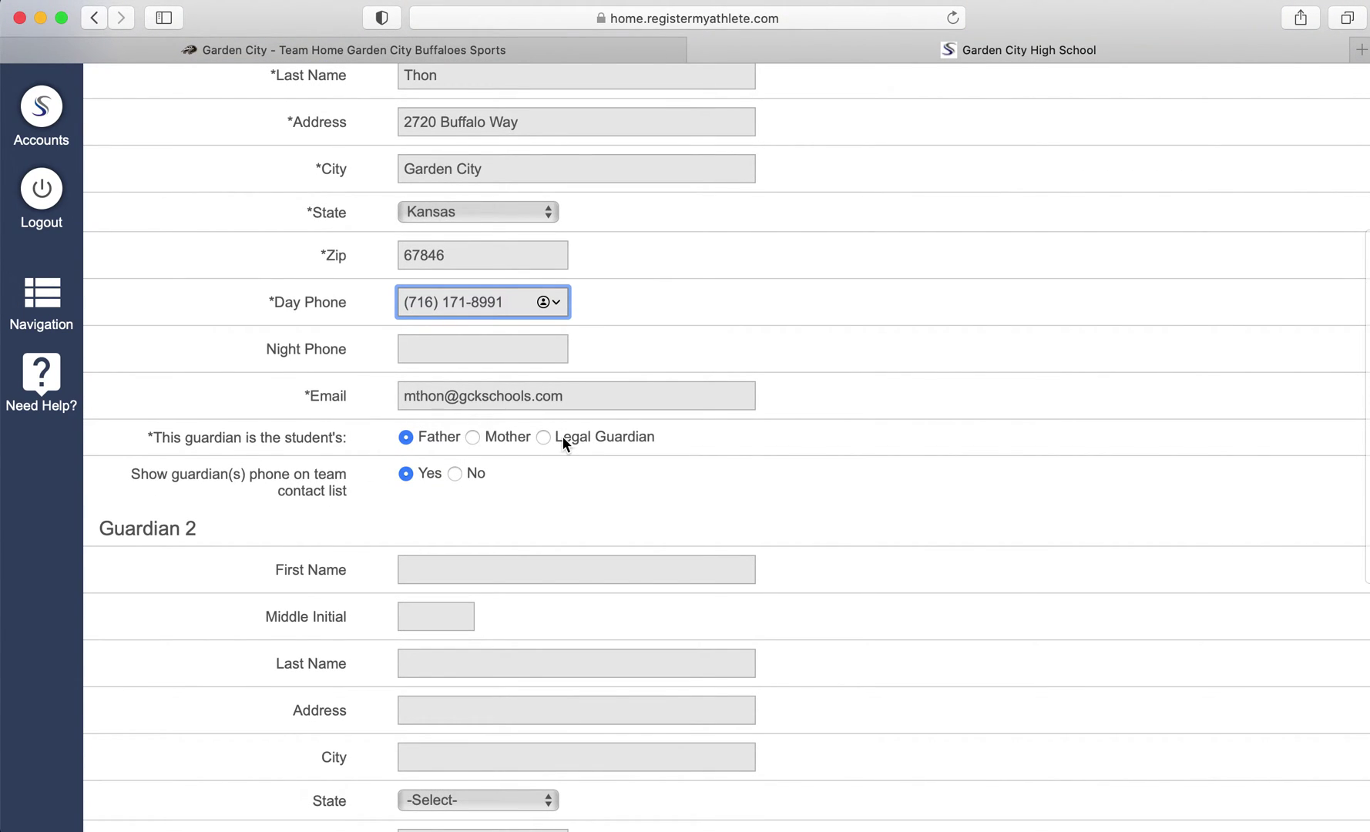
pyautogui.scroll(-3, 562, 435)
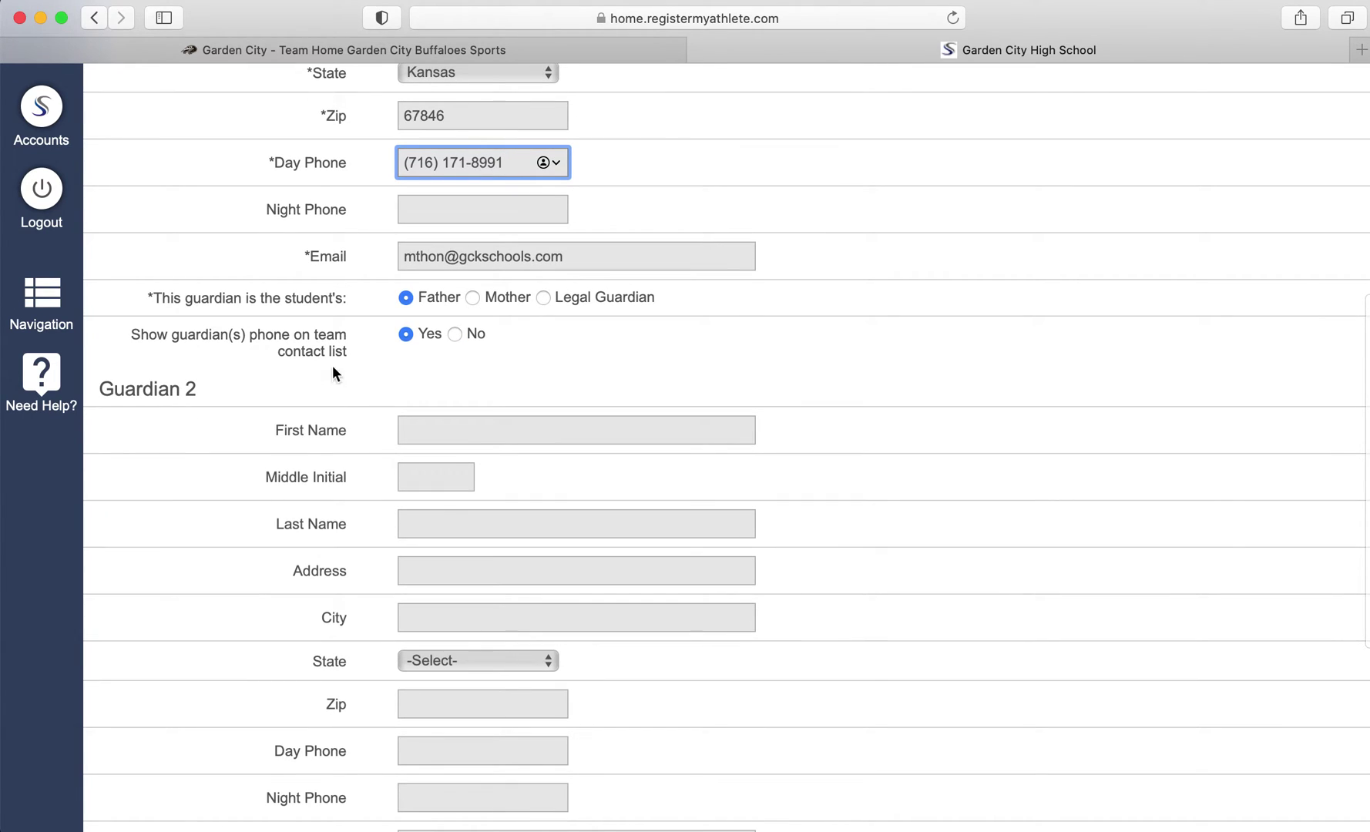
pyautogui.scroll(-1, 396, 367)
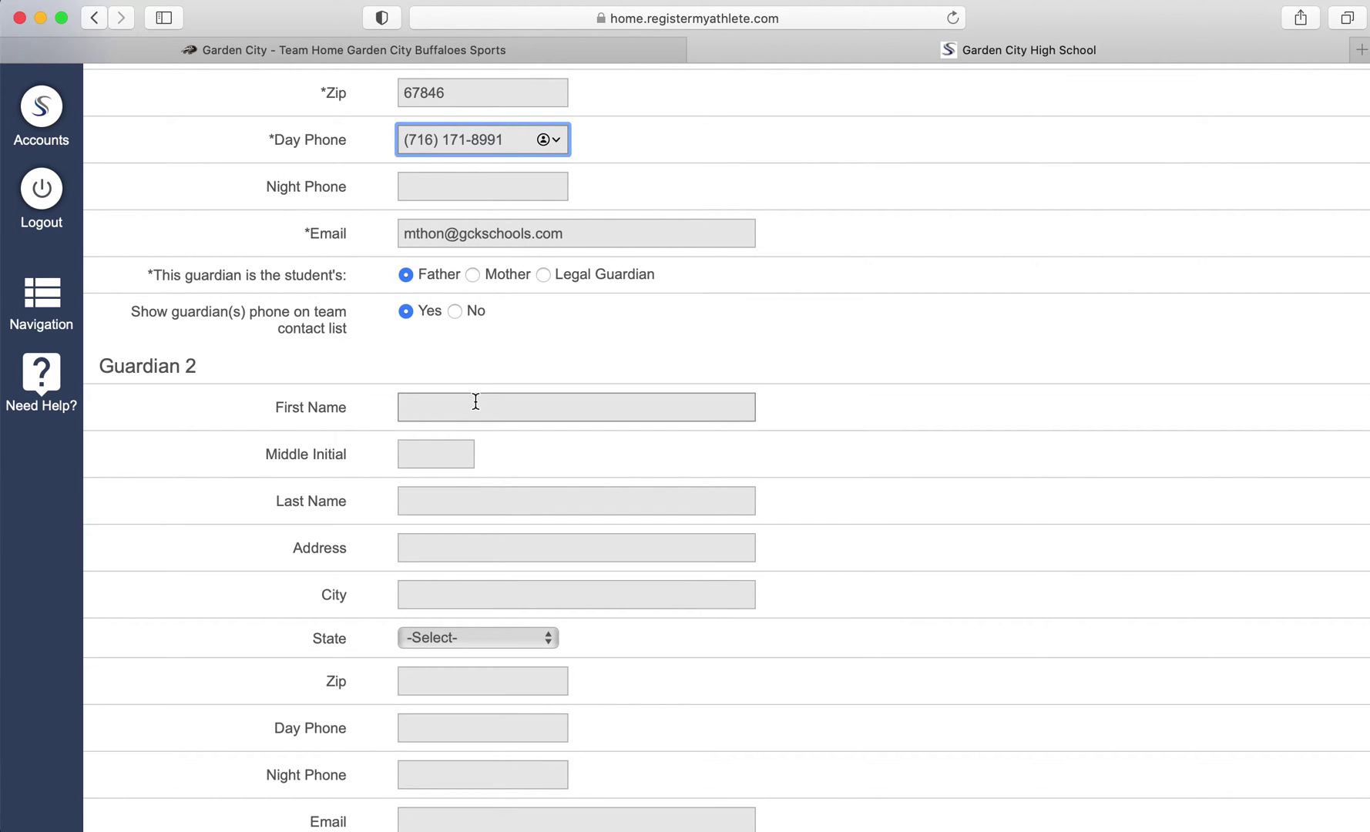
pyautogui.scroll(-2, 475, 401)
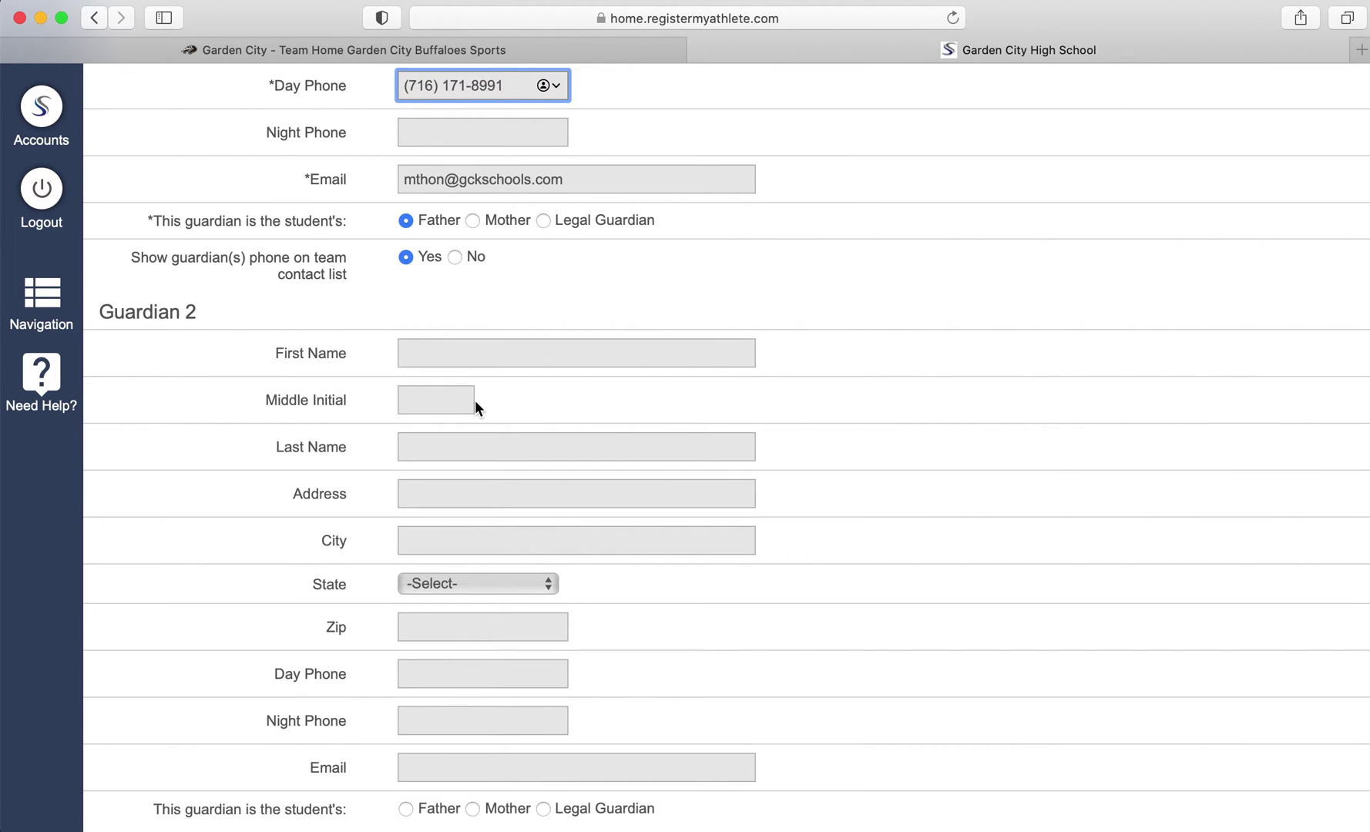
pyautogui.scroll(5, 474, 401)
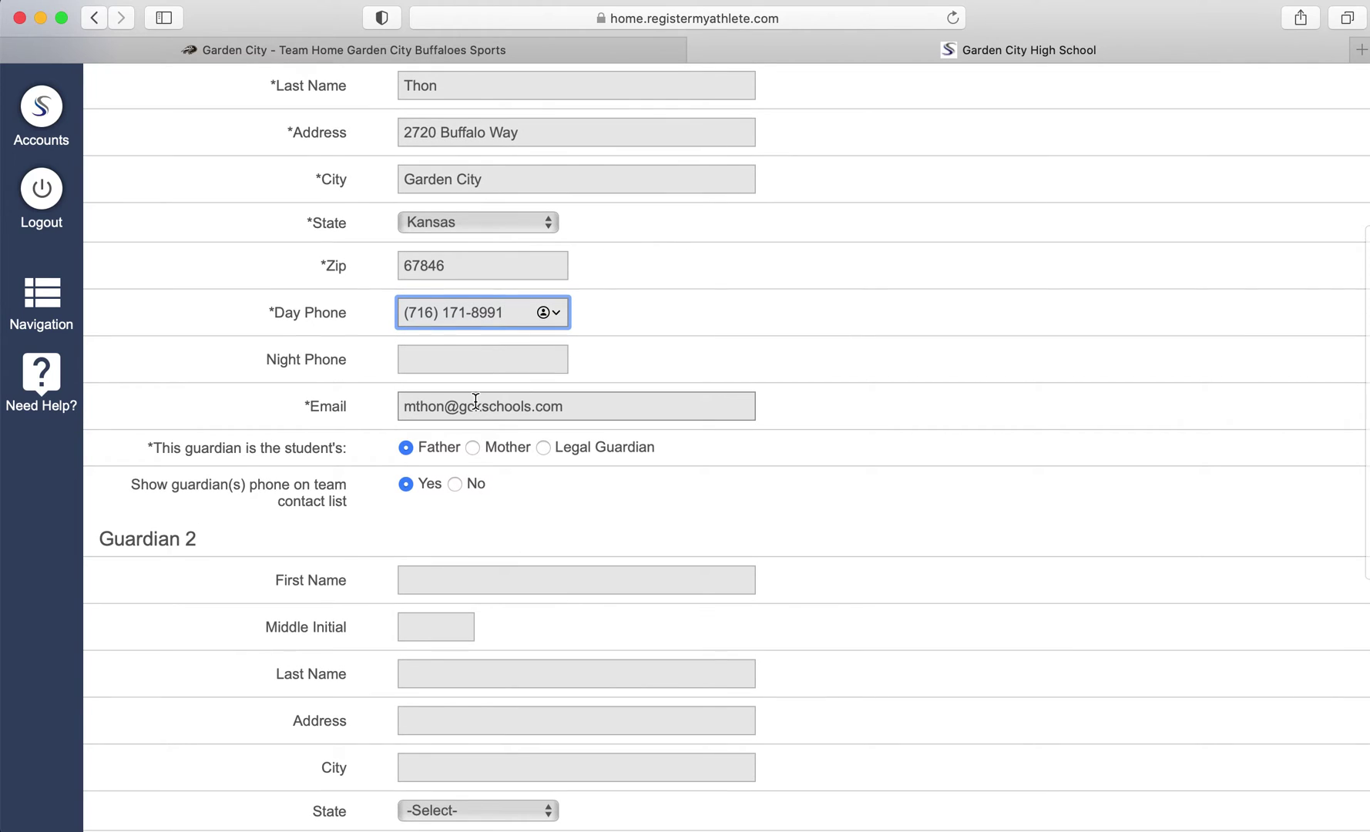
pyautogui.scroll(-5, 476, 400)
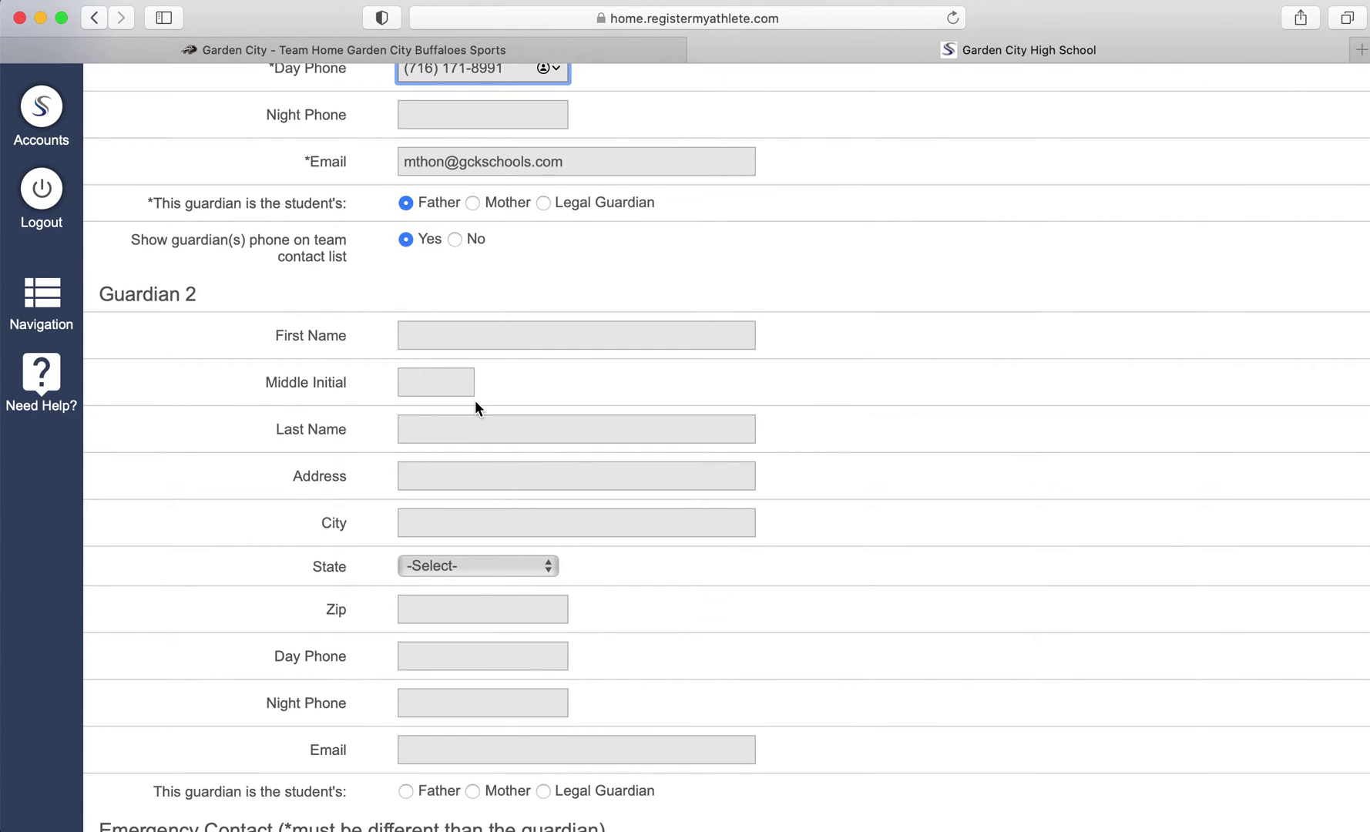
pyautogui.scroll(-2, 475, 409)
pyautogui.scroll(-1, 474, 401)
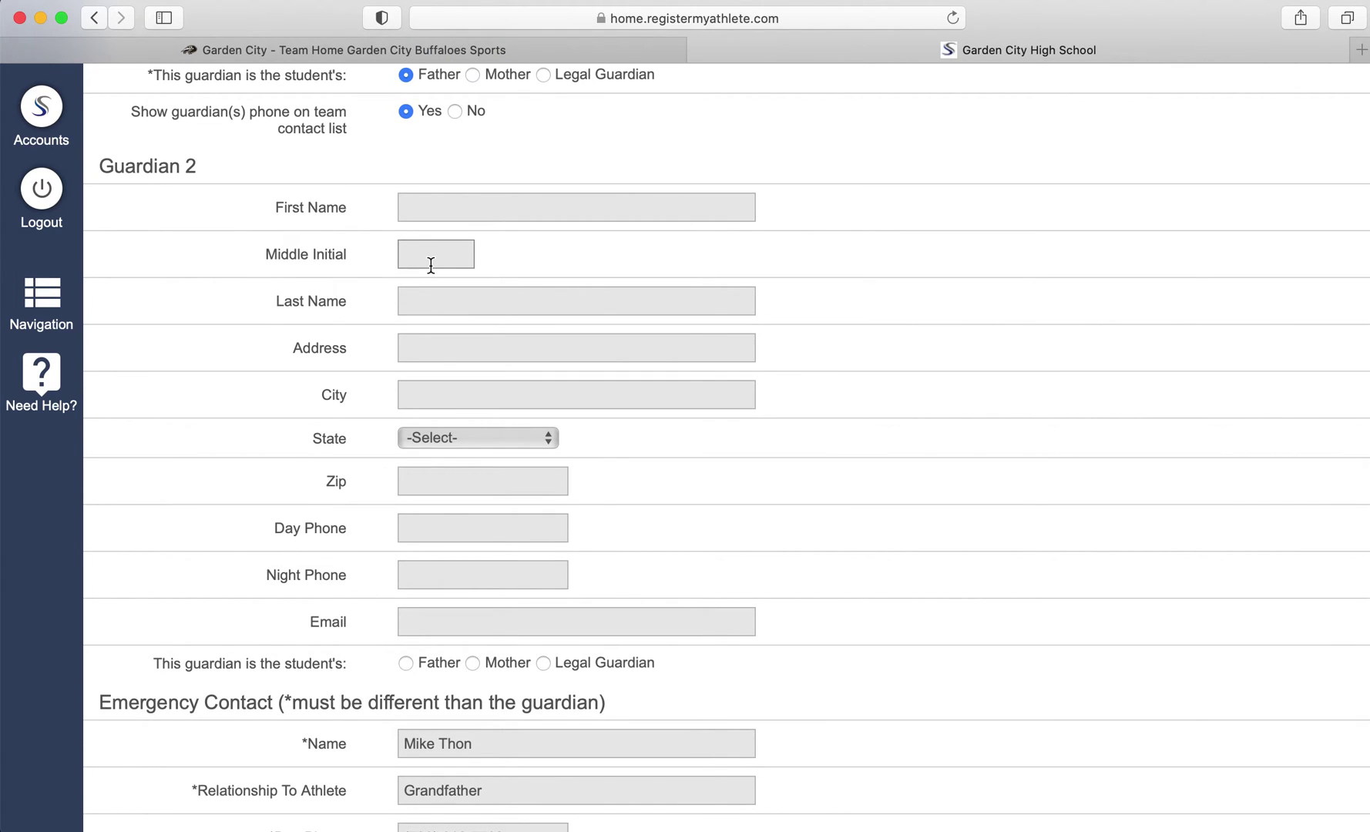
pyautogui.scroll(-4, 431, 265)
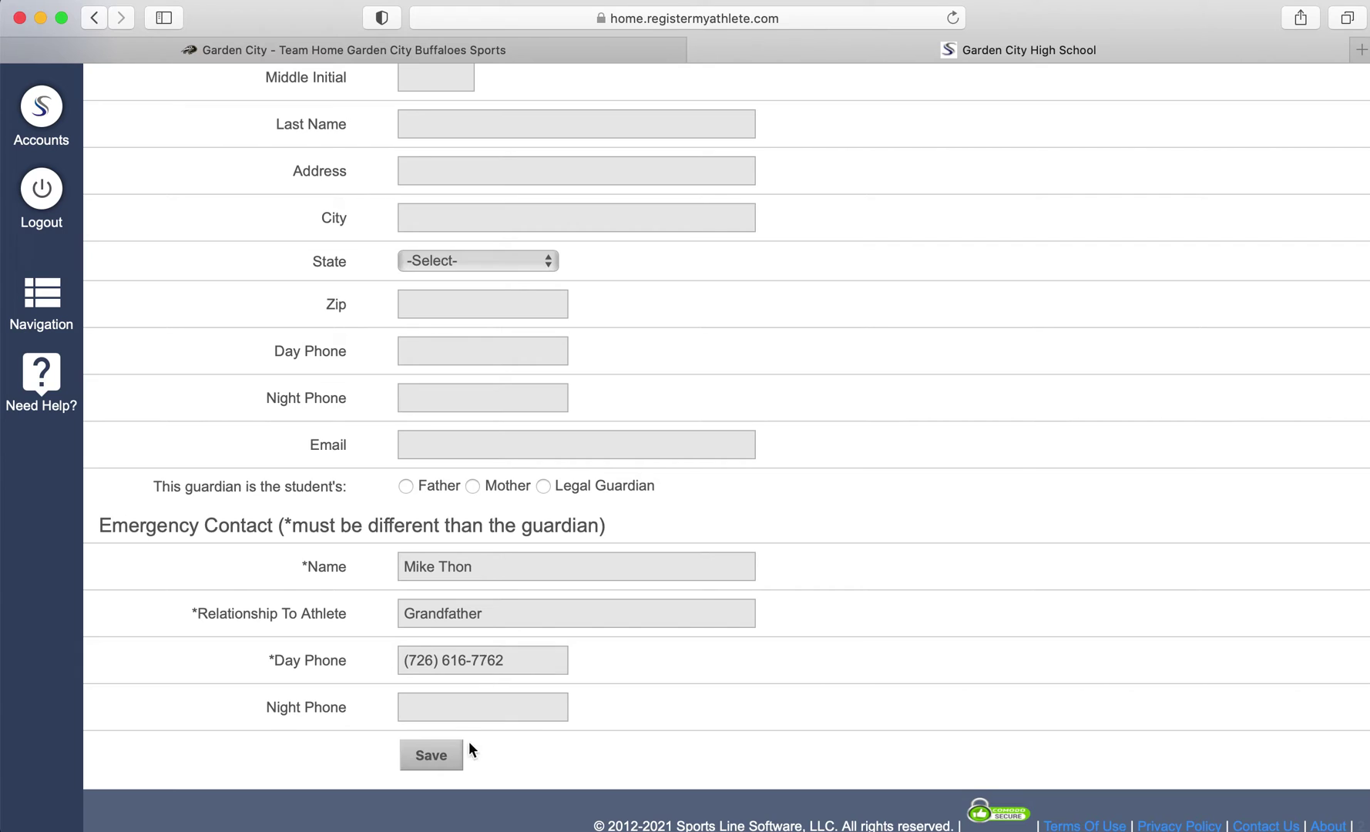
pyautogui.click(437, 751)
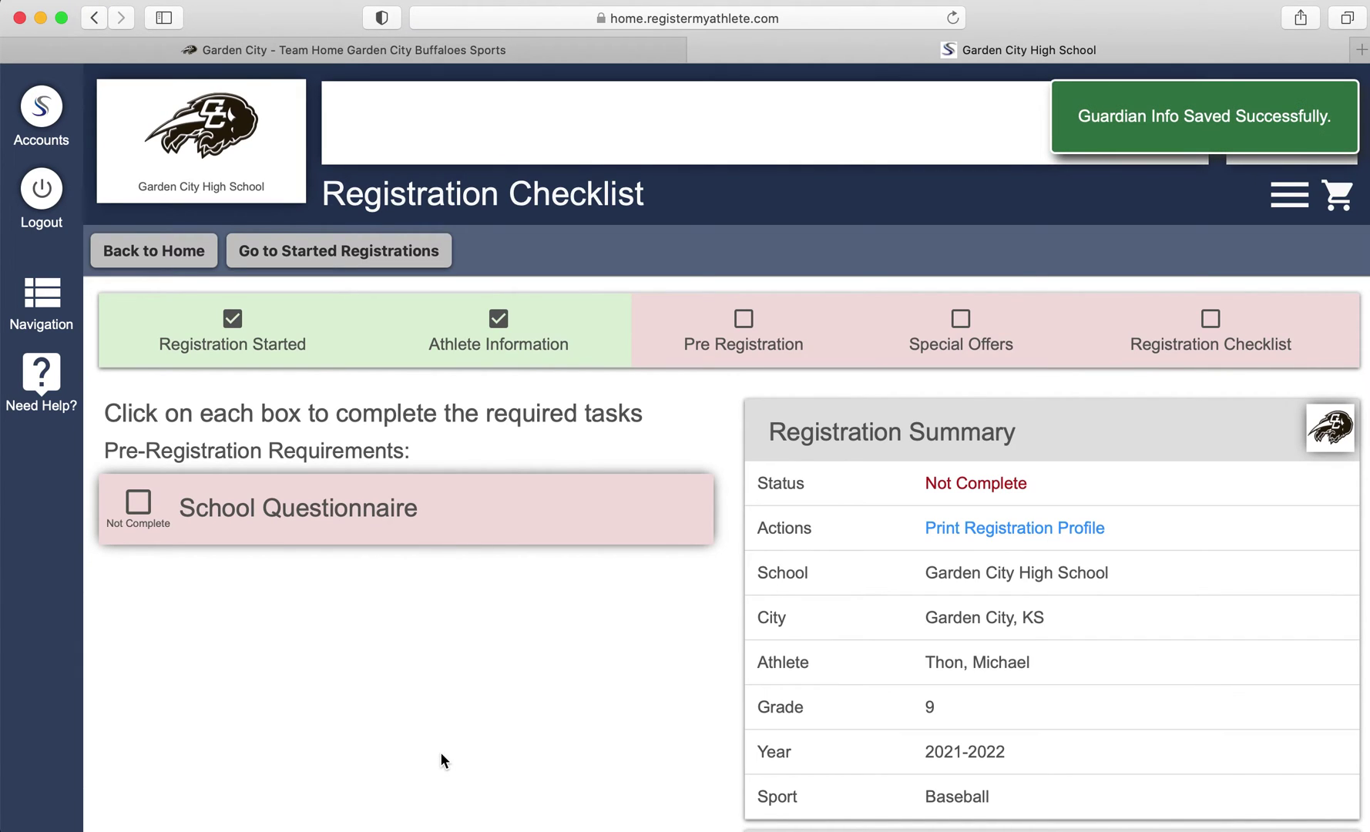
# Answer No to the School Questionnaire transfer question and submit it
pyautogui.click(321, 513)
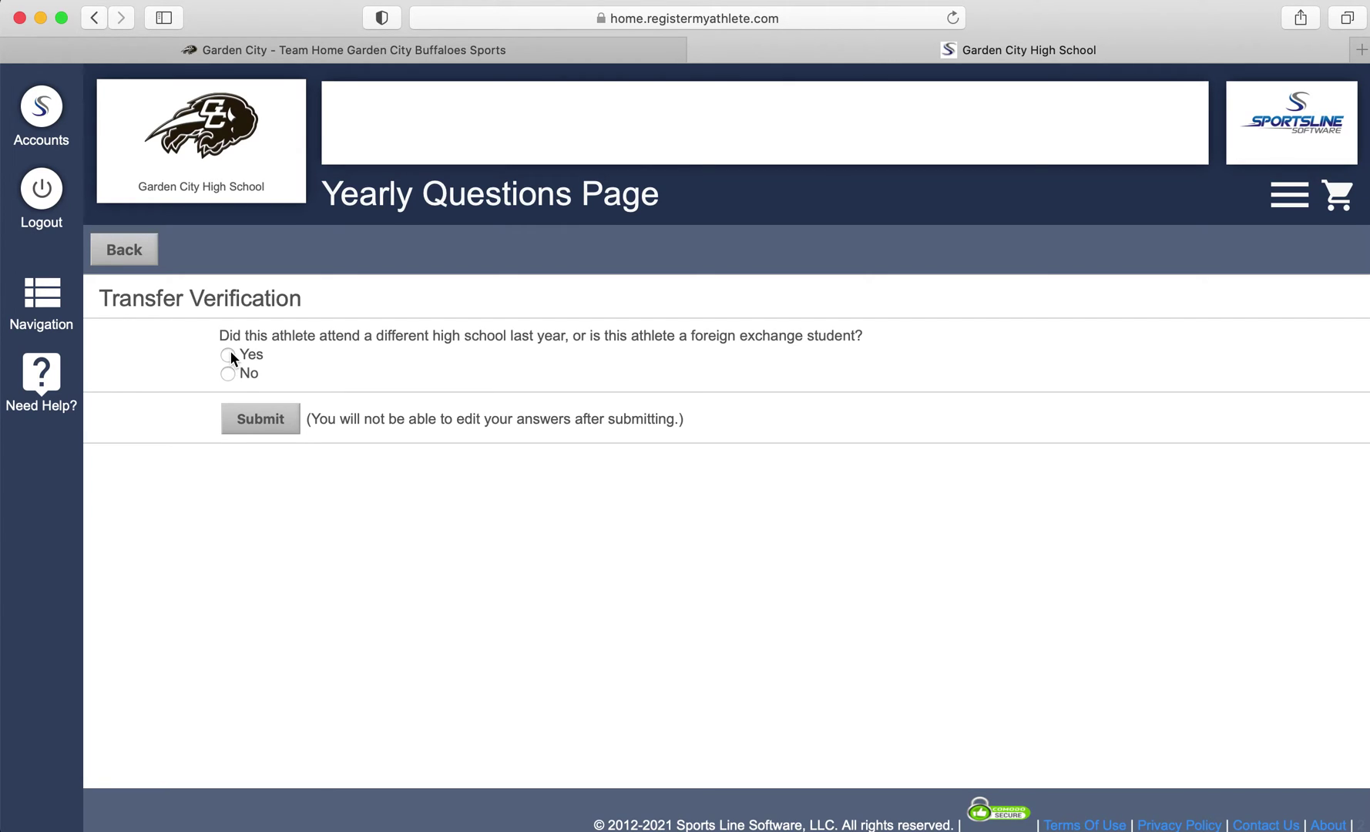
pyautogui.click(228, 354)
pyautogui.scroll(-3, 291, 578)
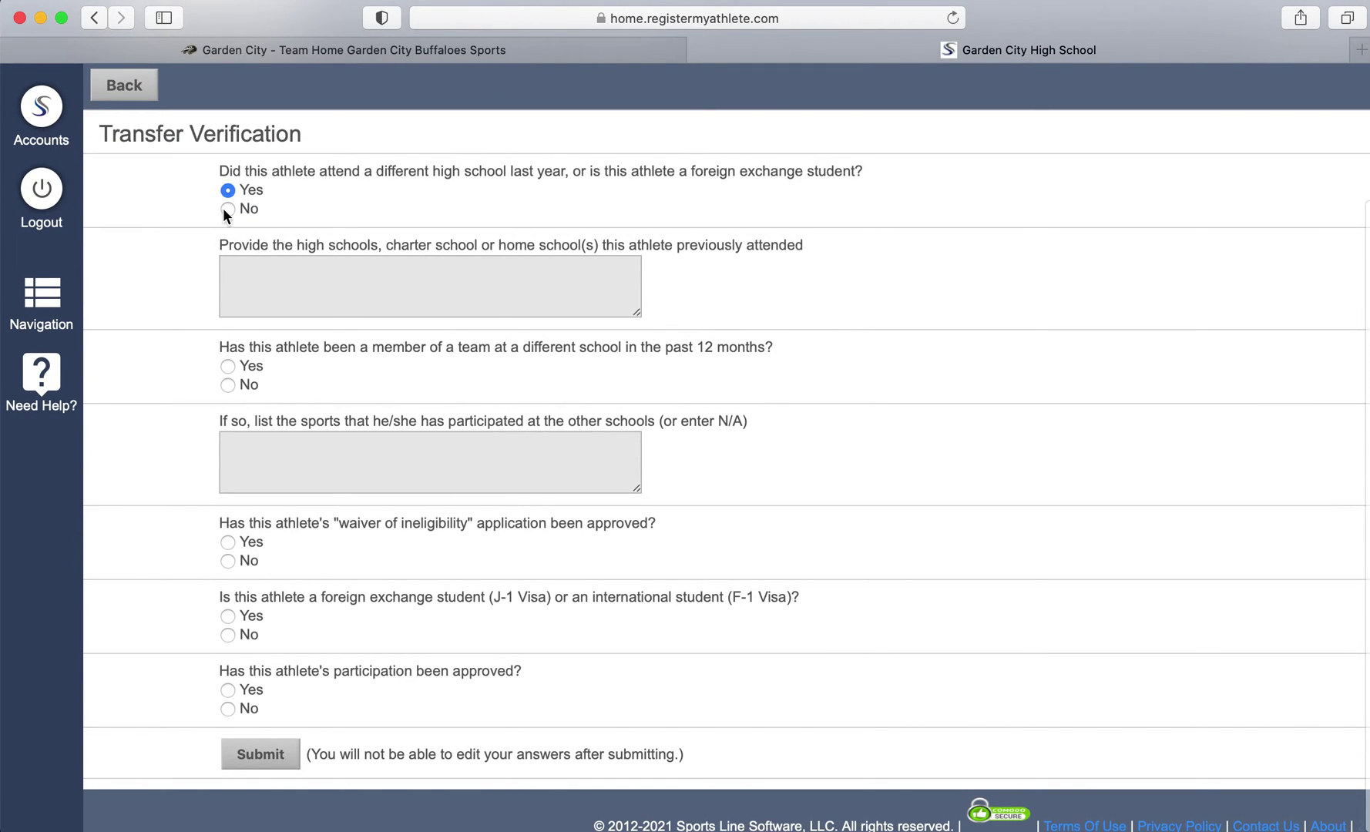
pyautogui.click(227, 209)
pyautogui.click(266, 417)
# Decline the free recruiting profile under Additional Opportunities and continue
pyautogui.scroll(-2, 263, 417)
pyautogui.click(250, 455)
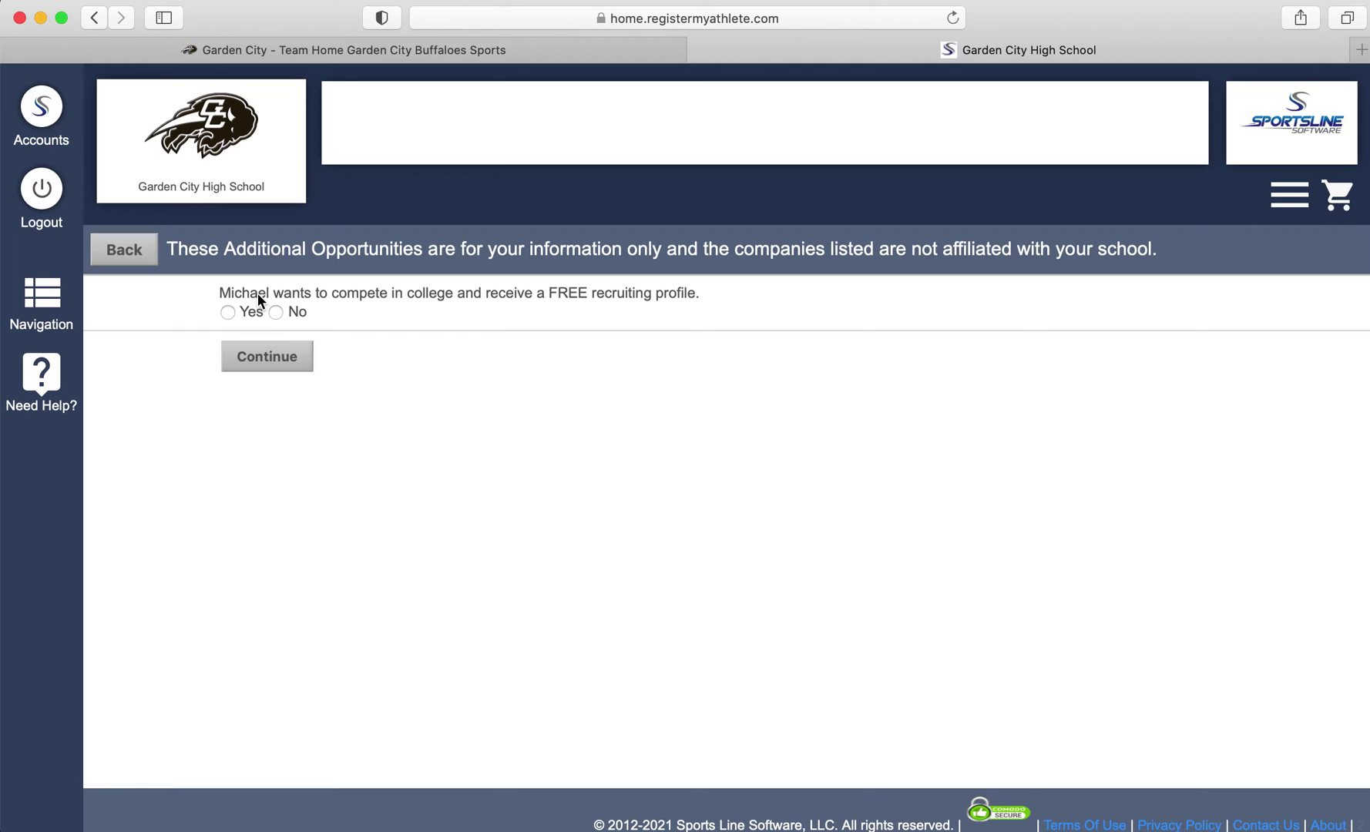
pyautogui.click(228, 311)
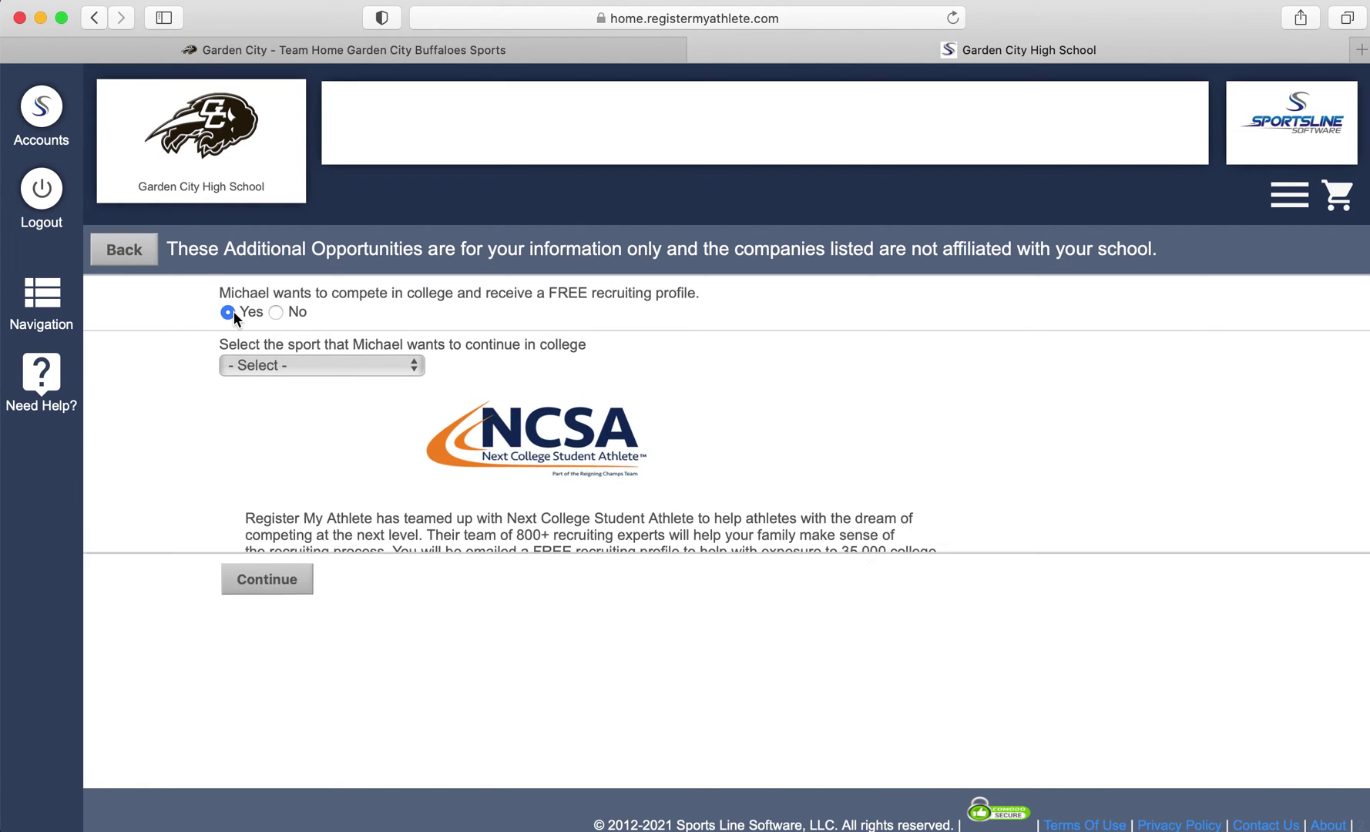
pyautogui.click(277, 312)
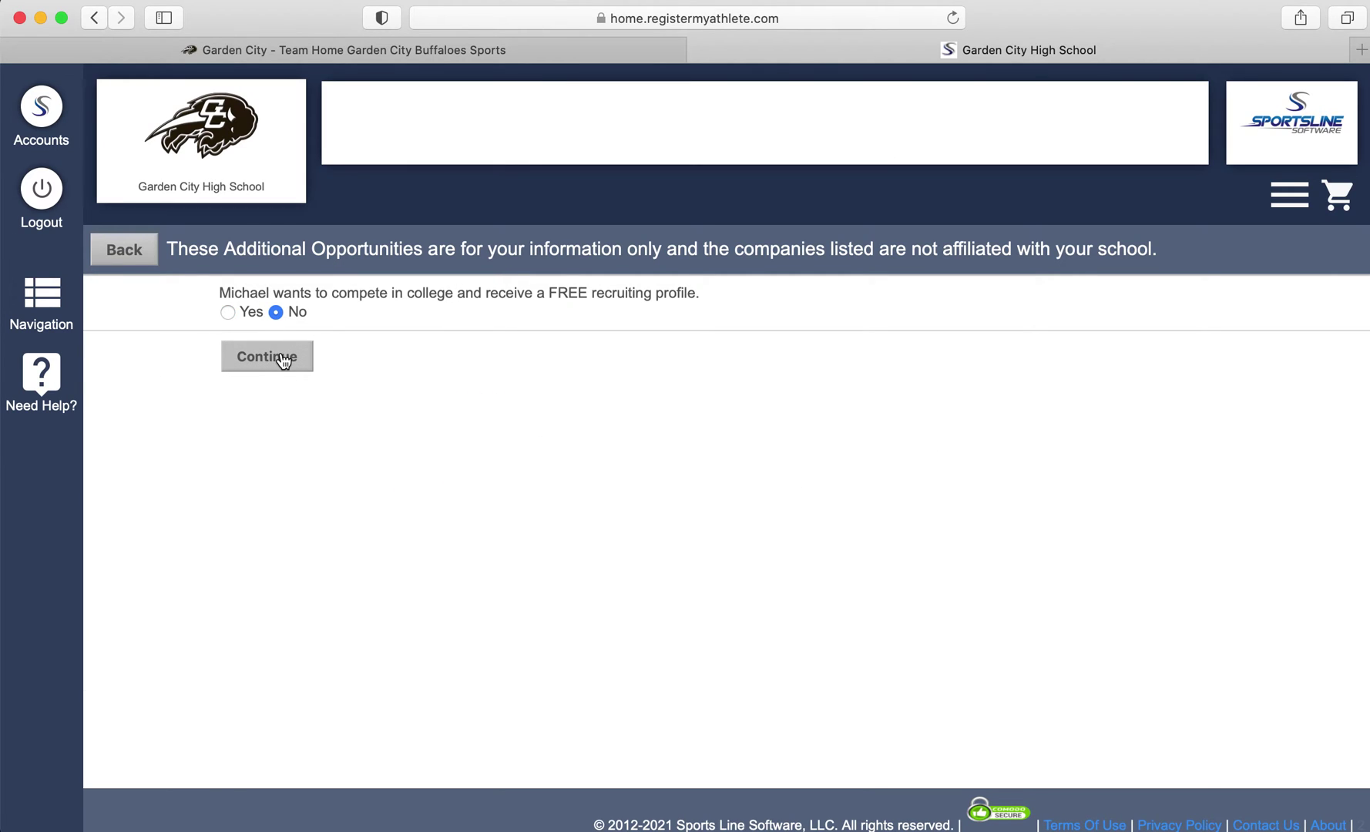
pyautogui.click(282, 357)
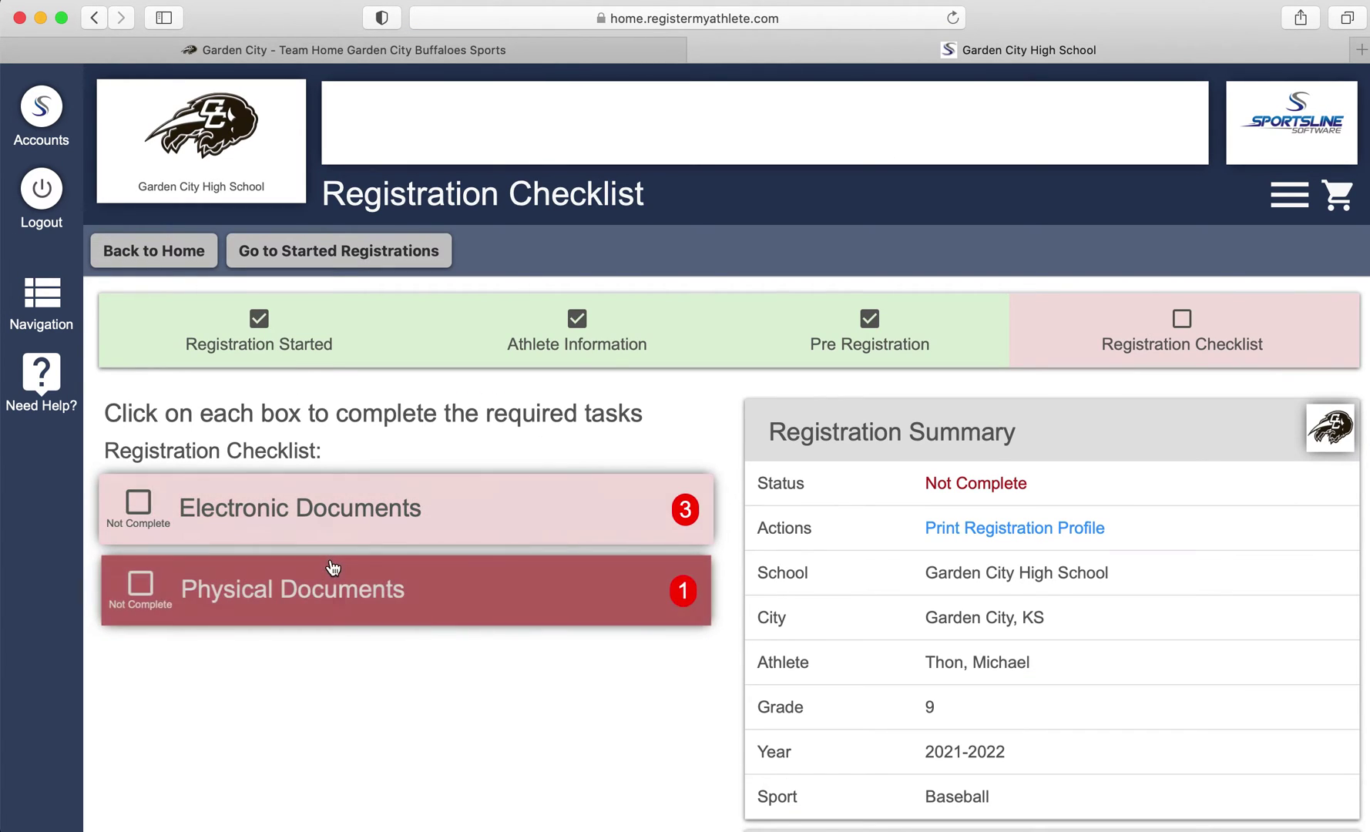
# Read the Athletic and Activity Student Handbook, mark it read, submit and confirm agreement
pyautogui.click(333, 527)
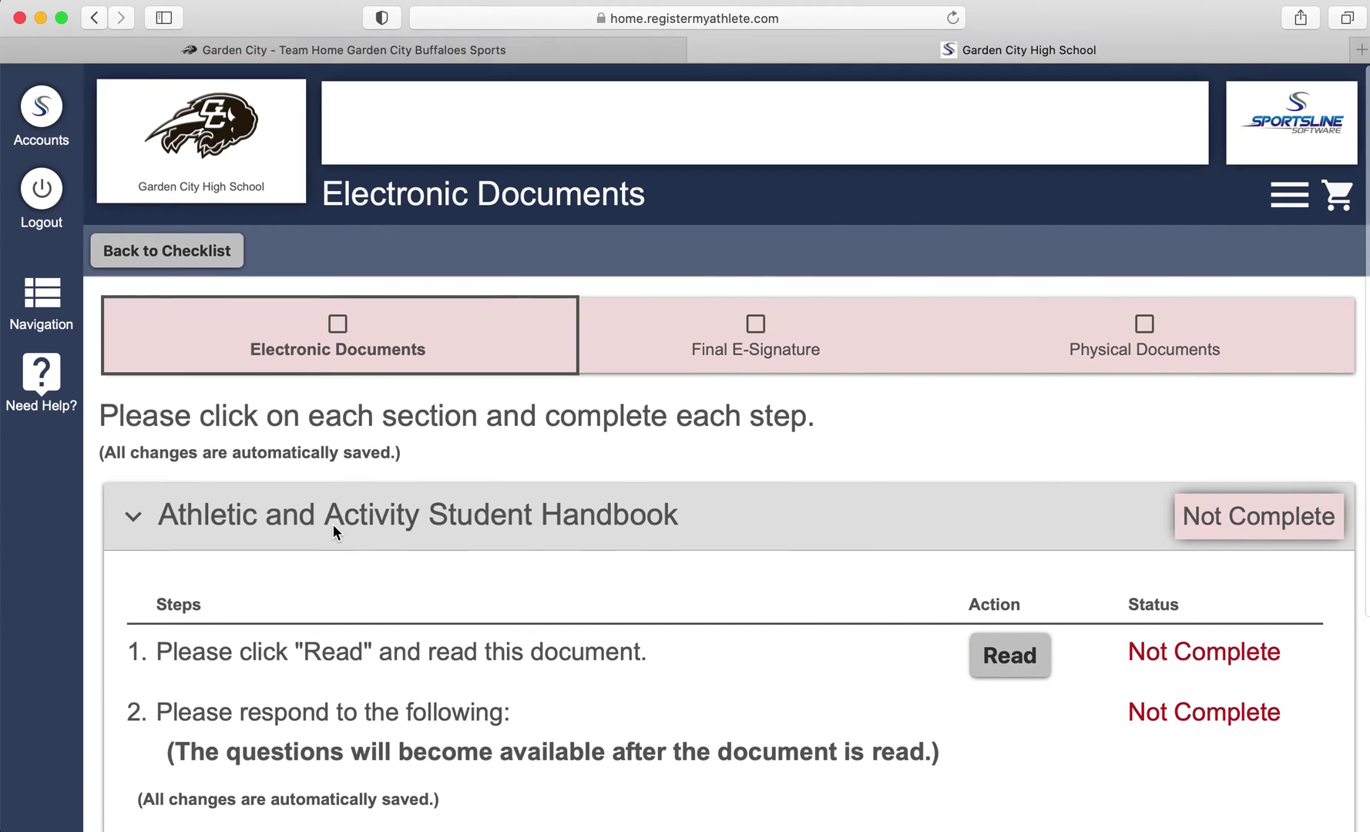
pyautogui.scroll(-3, 333, 525)
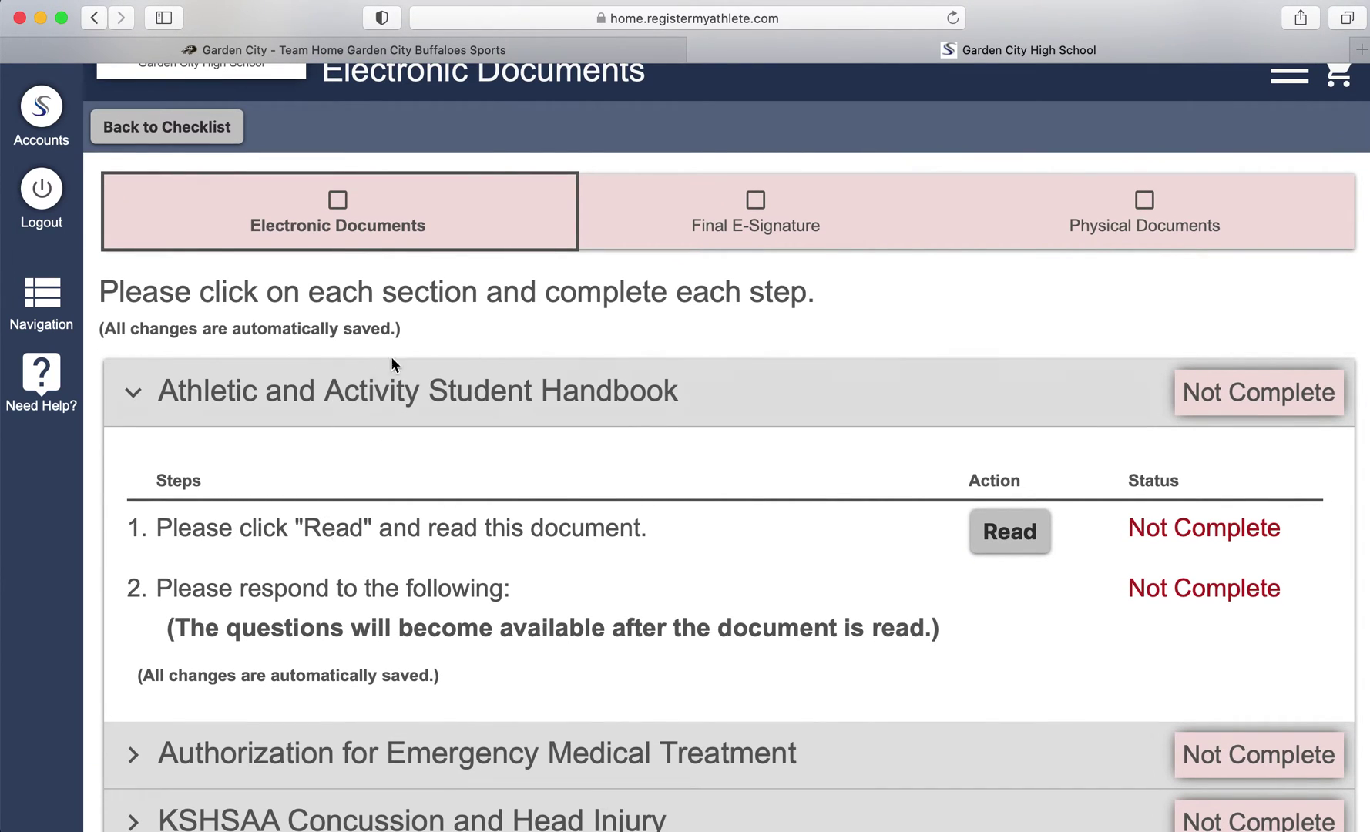
pyautogui.click(1010, 530)
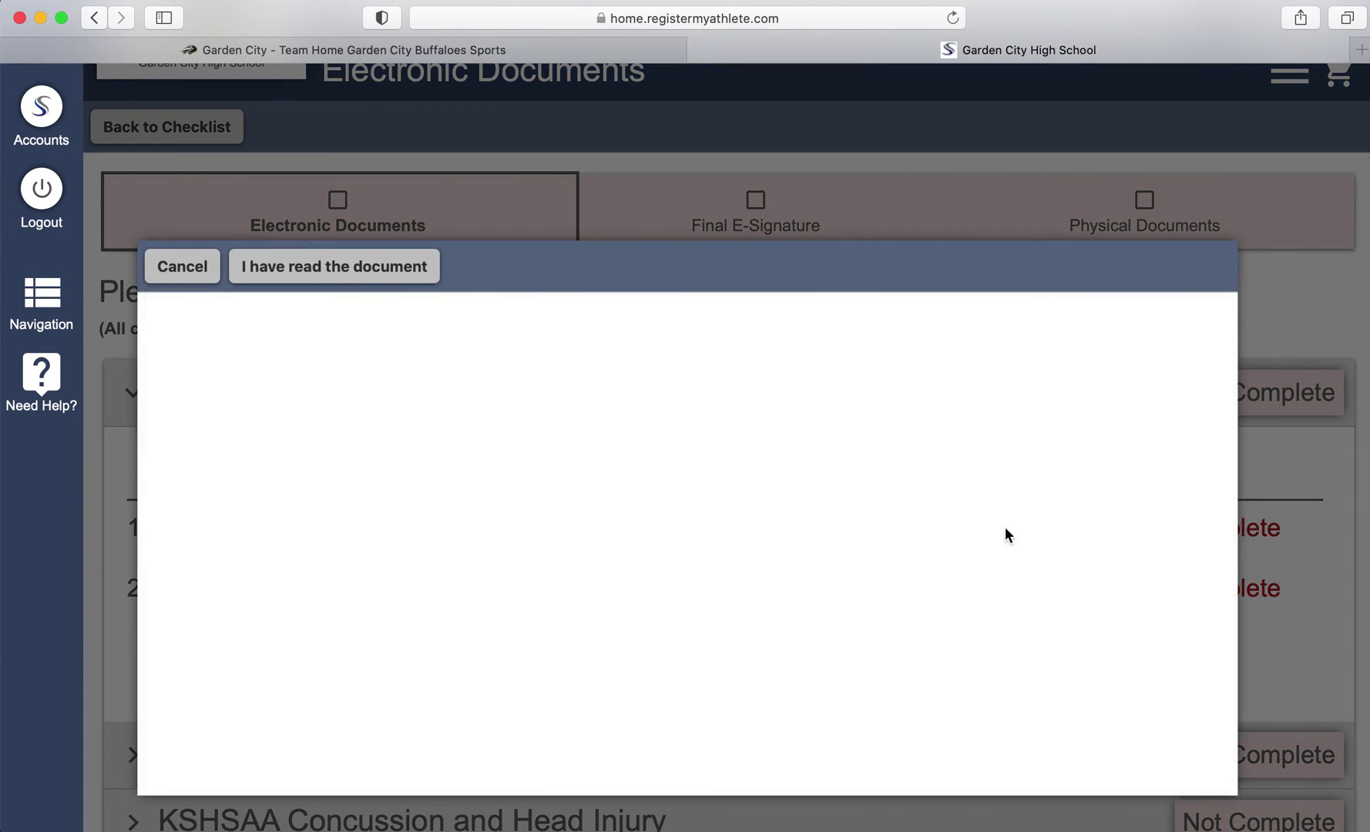
pyautogui.scroll(-15, 607, 494)
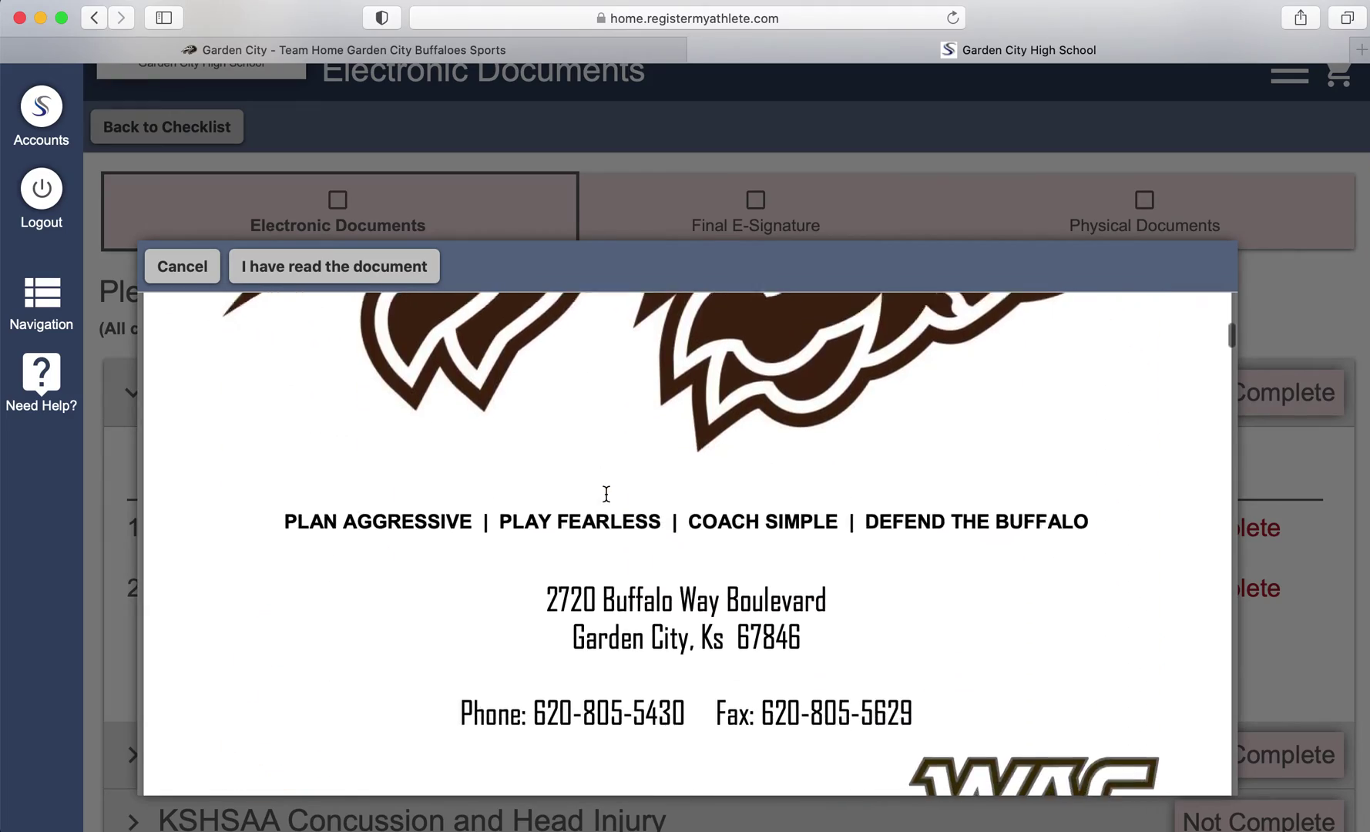
pyautogui.scroll(-20, 607, 494)
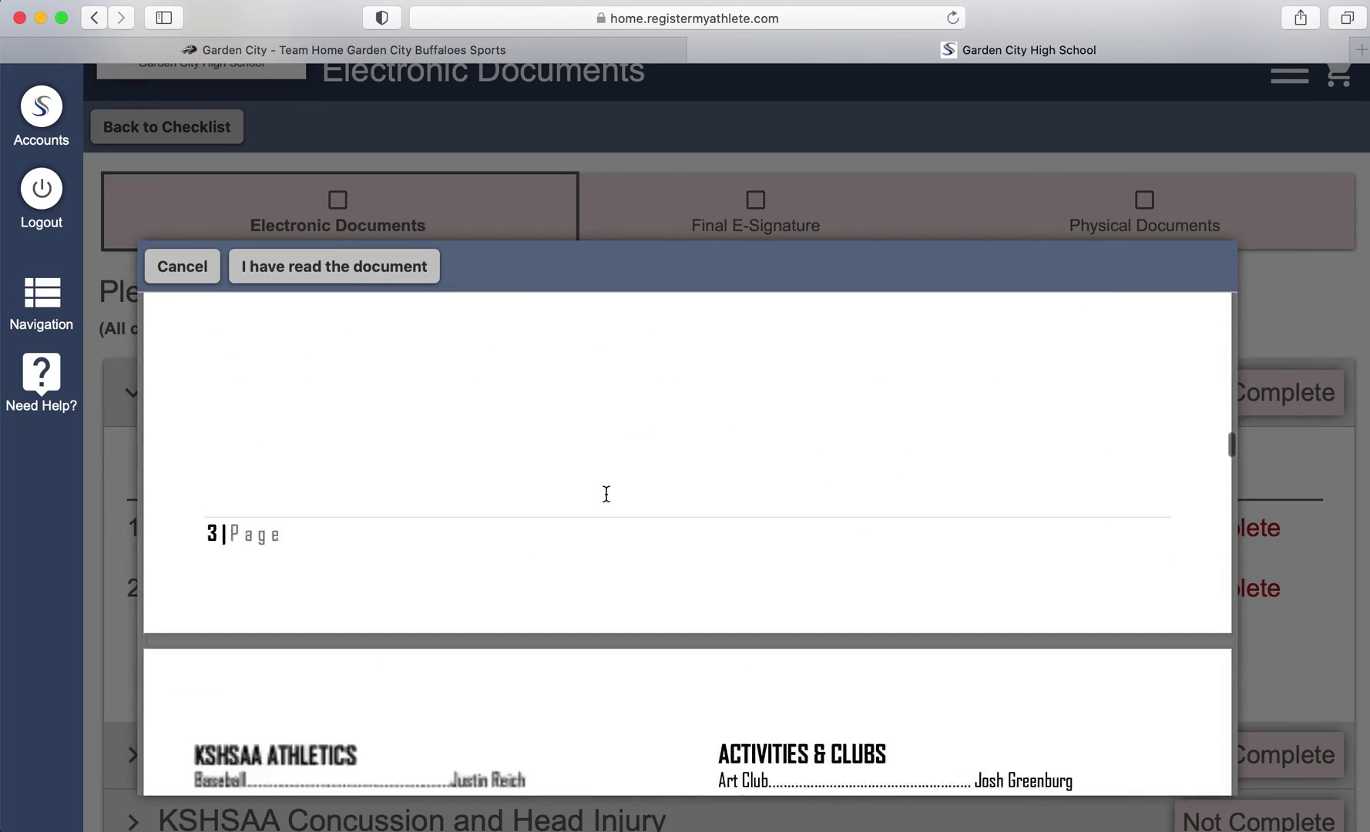
pyautogui.scroll(-5, 463, 424)
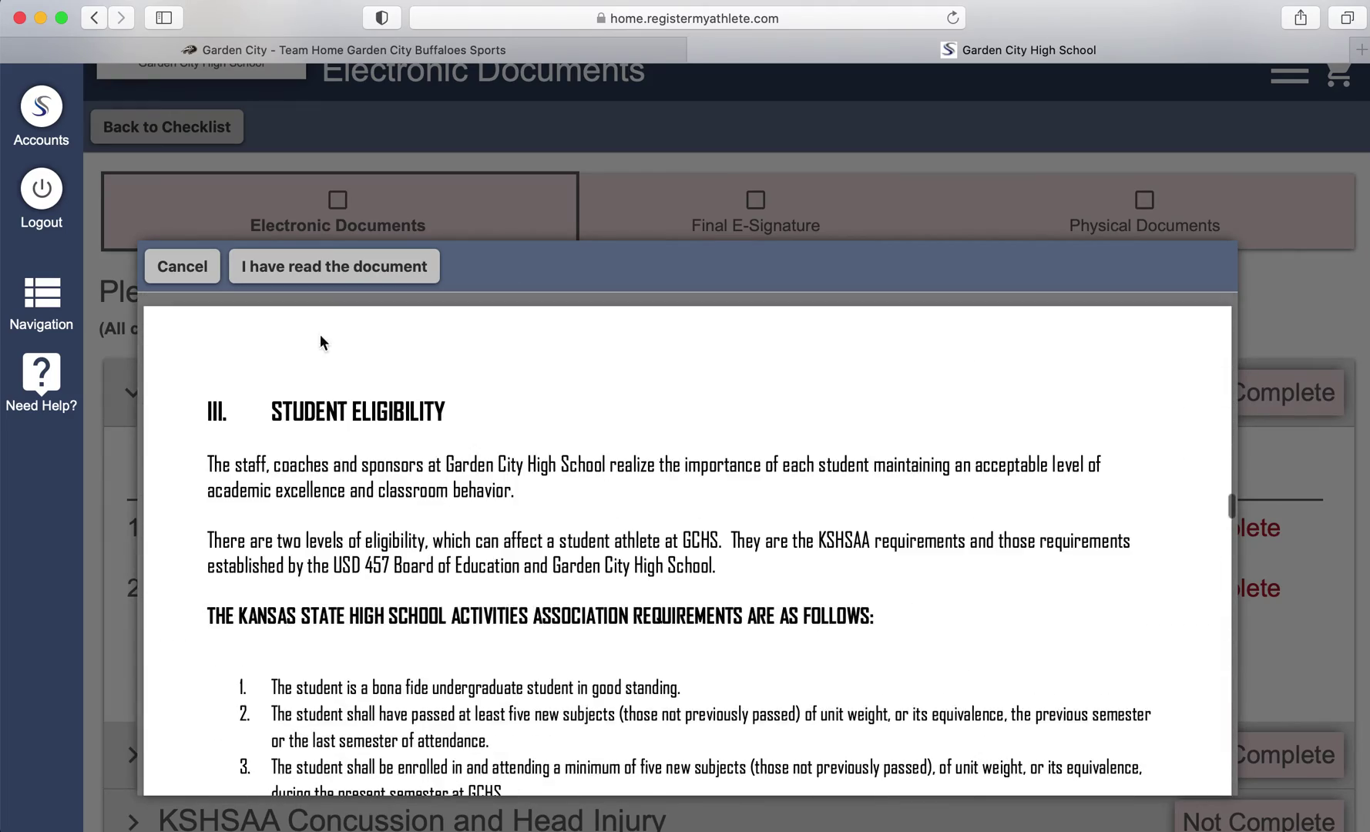
pyautogui.click(341, 268)
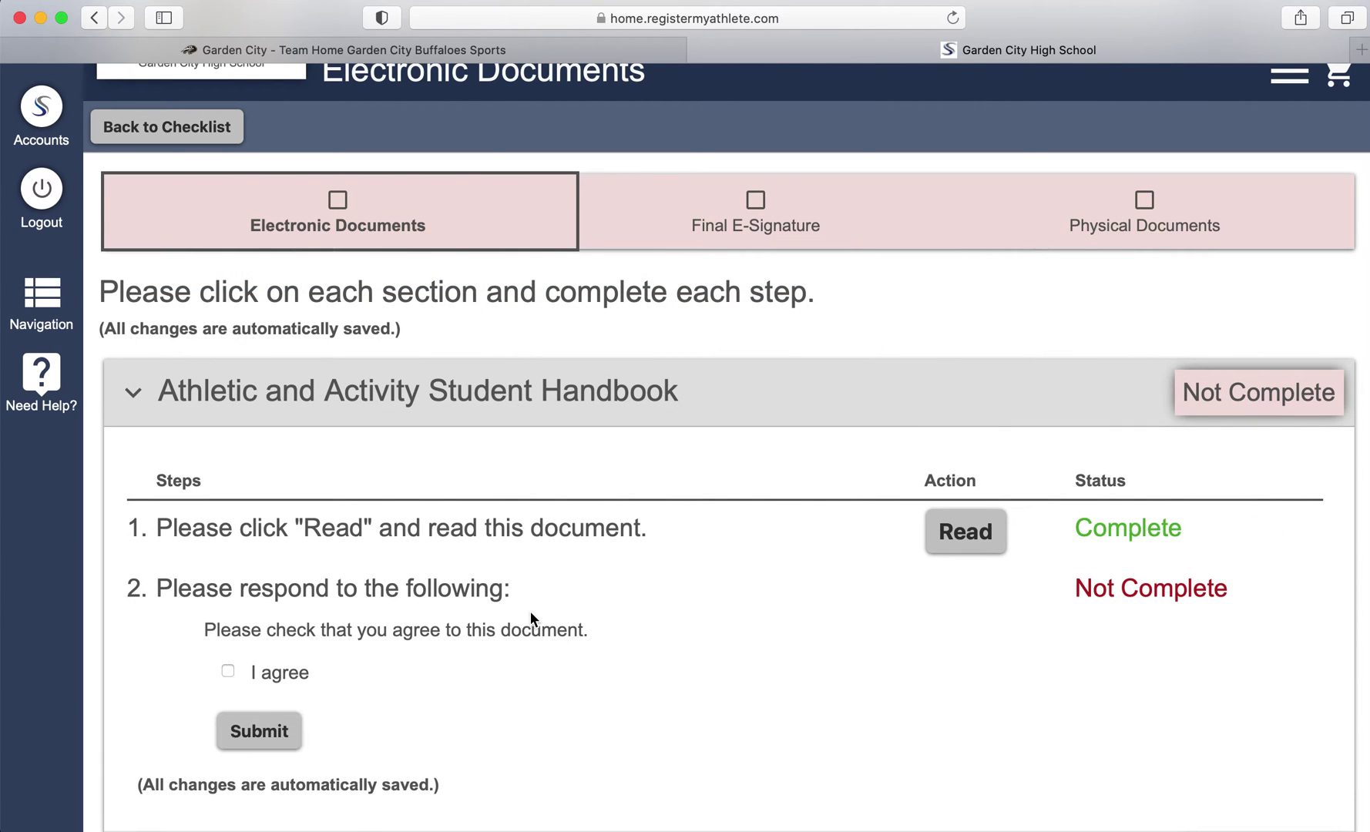
pyautogui.click(253, 734)
pyautogui.click(818, 506)
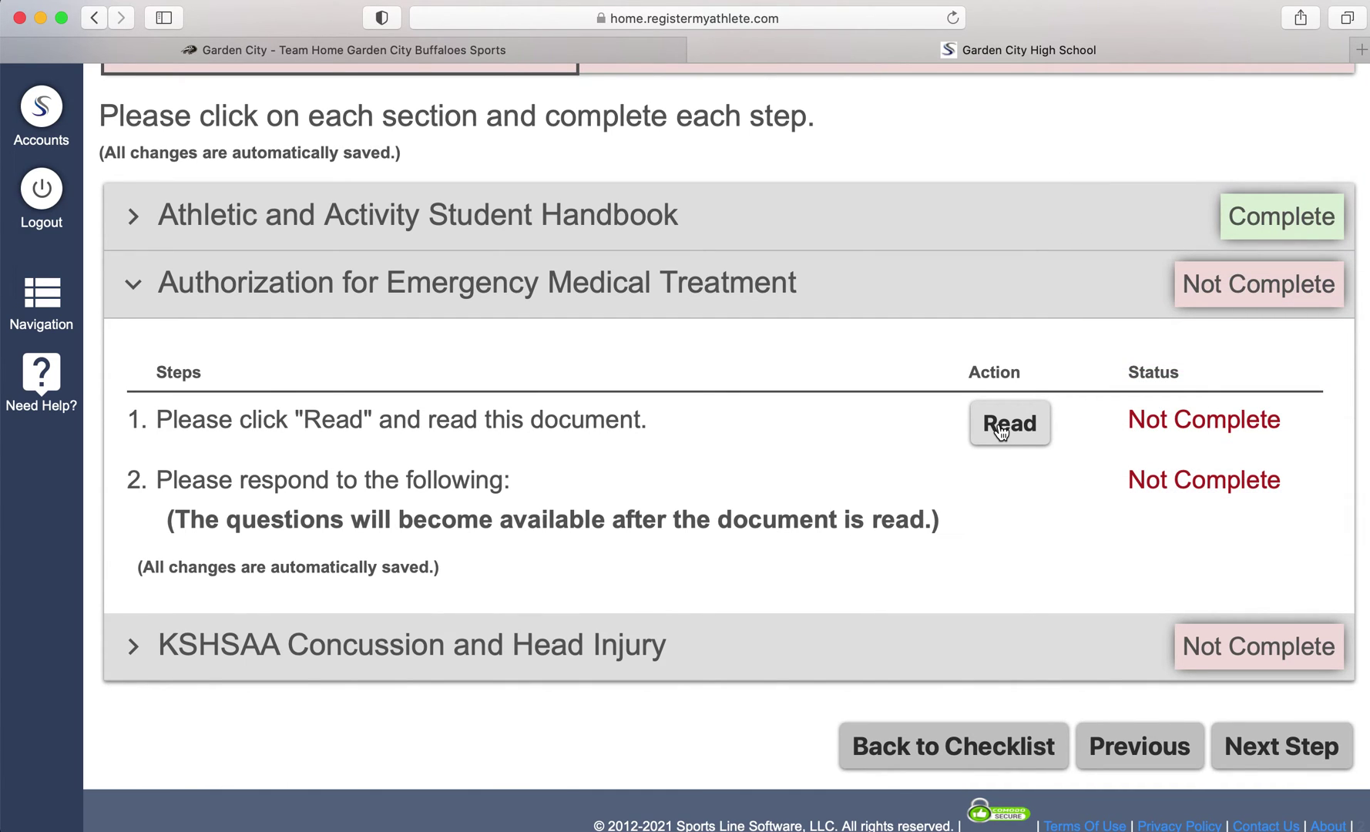
# Read, agree to and submit the Authorization for Emergency Medical Treatment, confirming the submission
pyautogui.click(1001, 426)
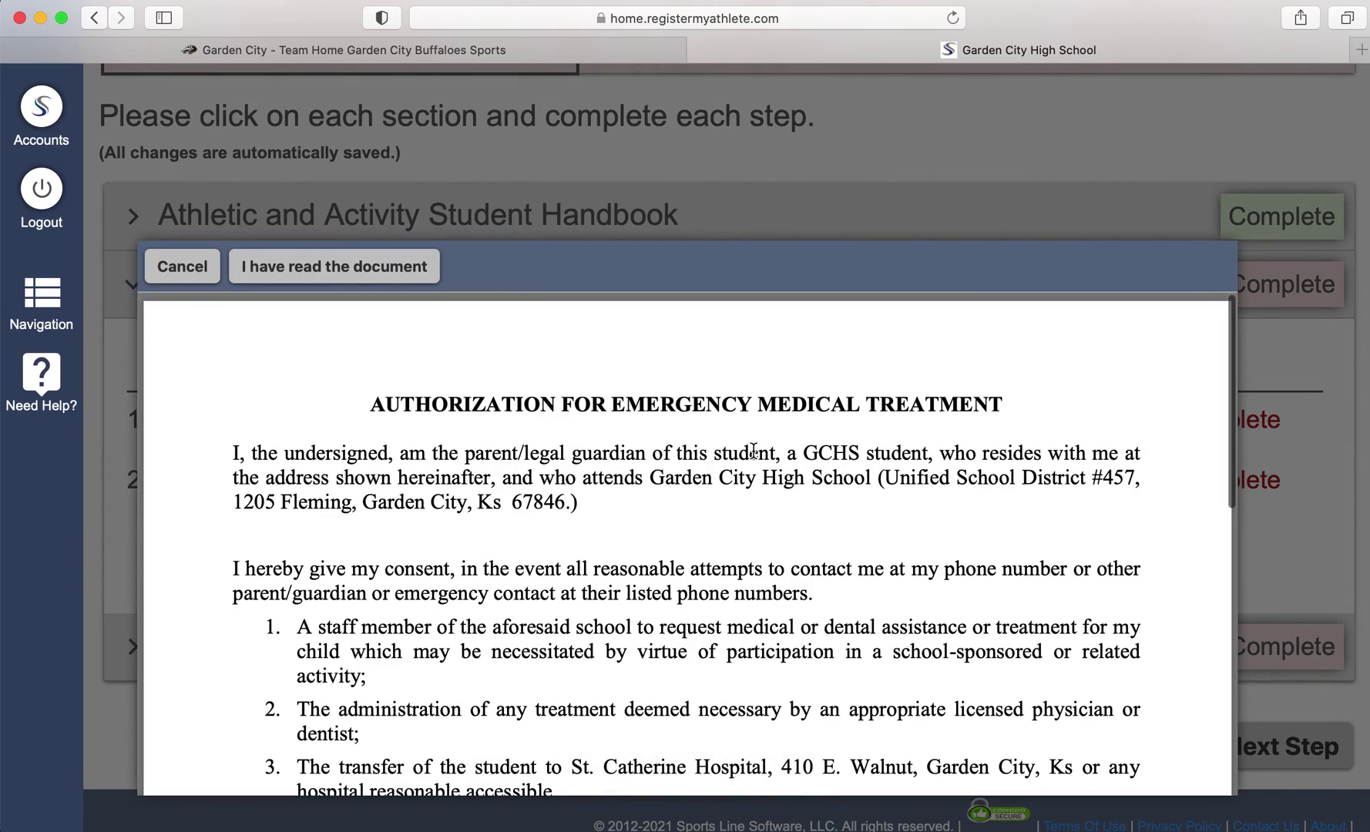
pyautogui.scroll(-8, 754, 452)
pyautogui.scroll(7, 575, 426)
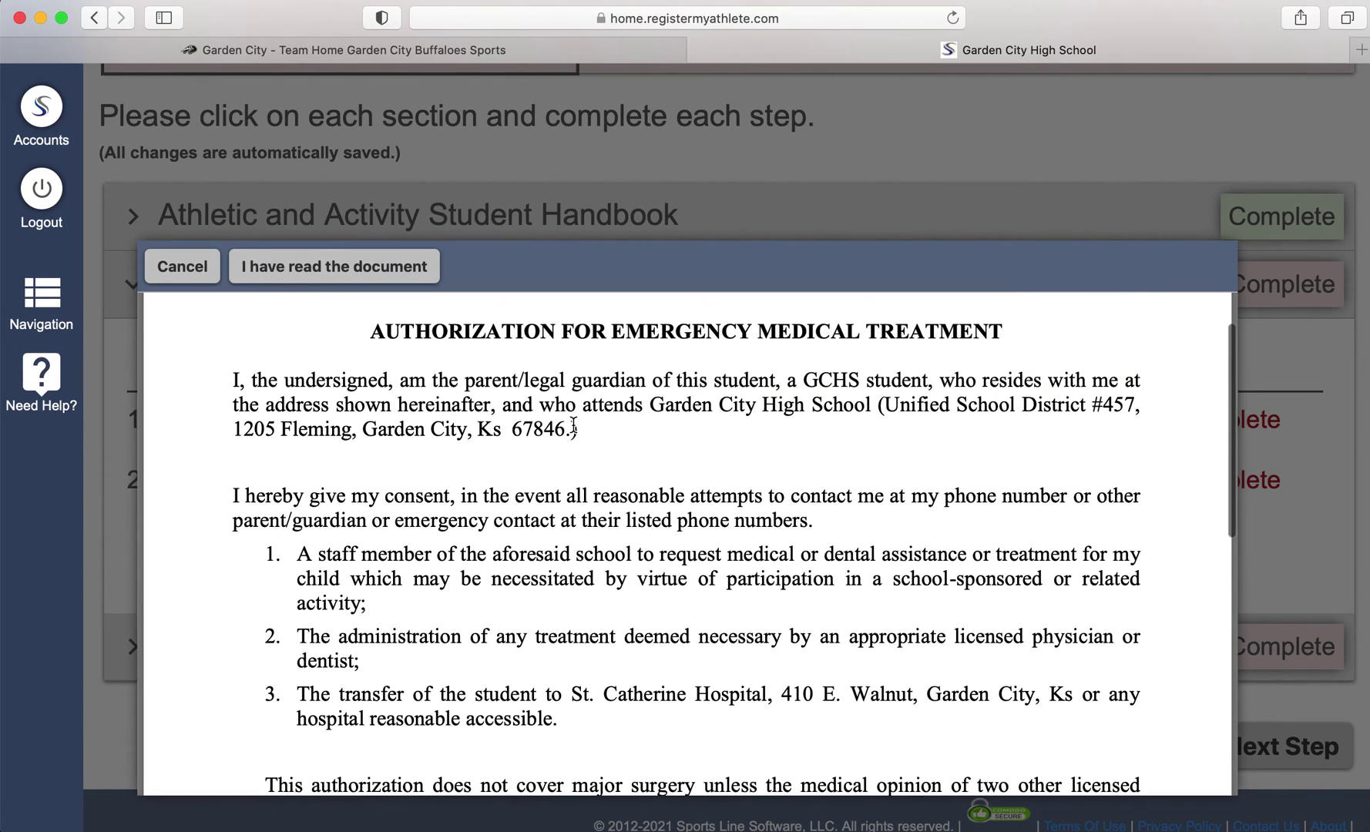
pyautogui.click(378, 271)
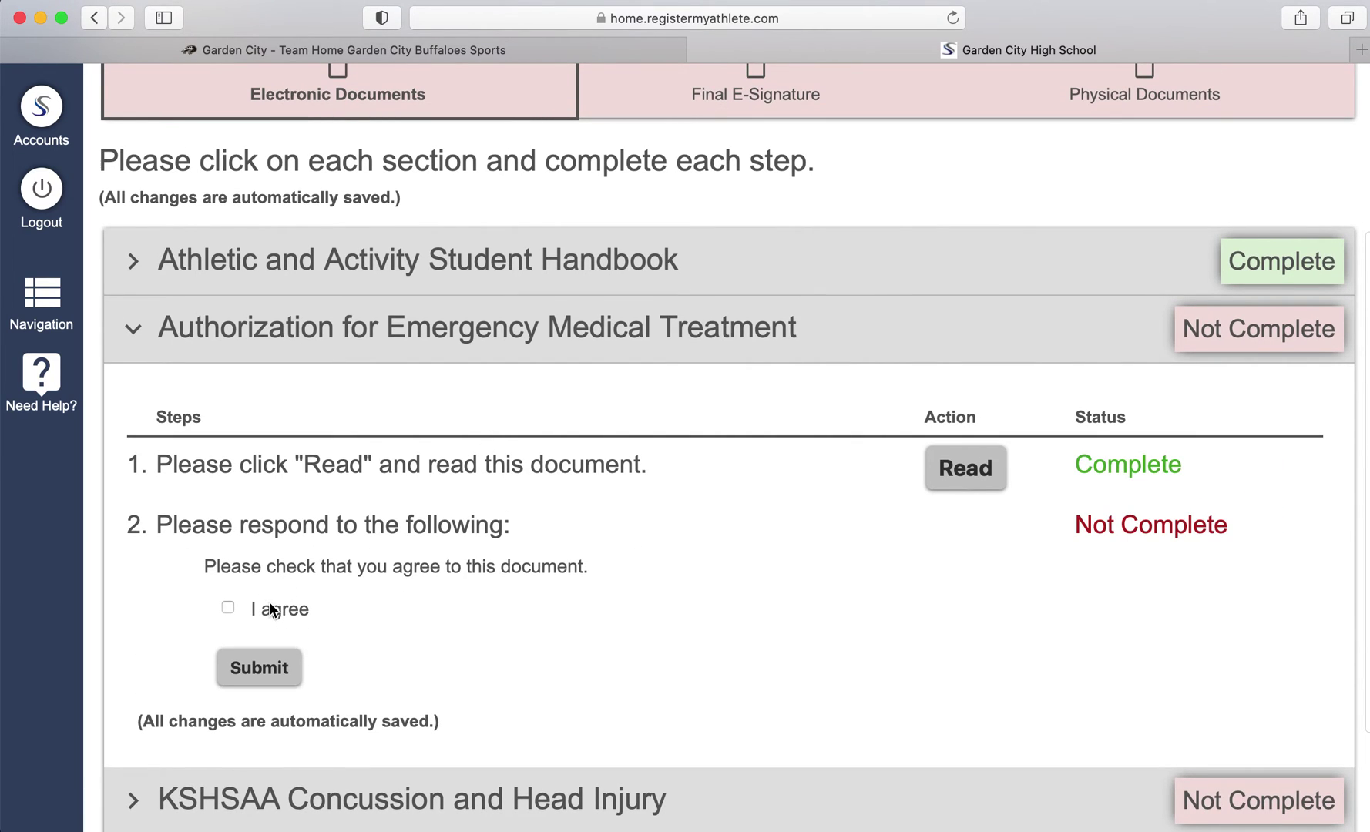
pyautogui.click(273, 610)
pyautogui.click(262, 667)
pyautogui.click(799, 505)
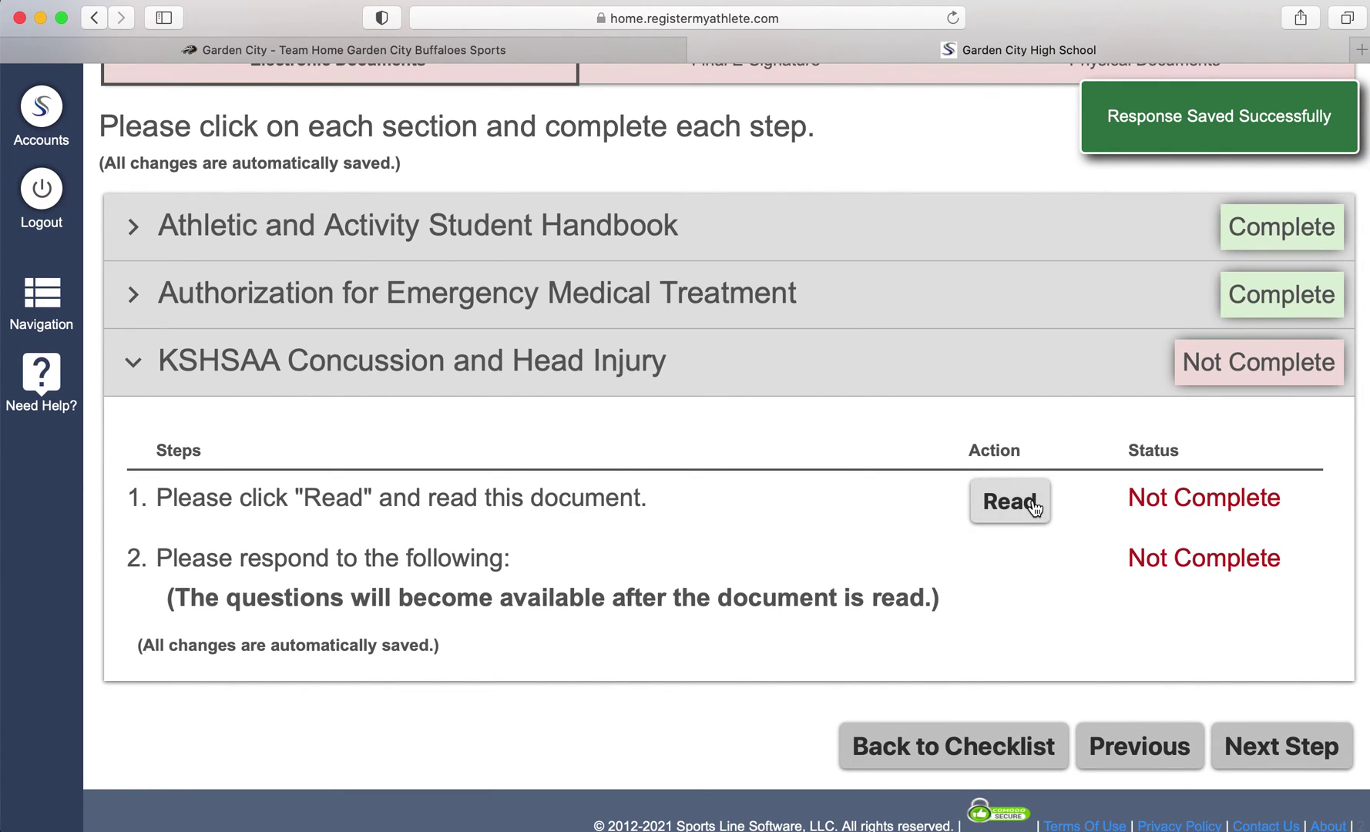
# Read, agree to and submit the KSHSAA Concussion and Head Injury form, then advance to Final E-Signature
pyautogui.click(1032, 506)
pyautogui.click(815, 501)
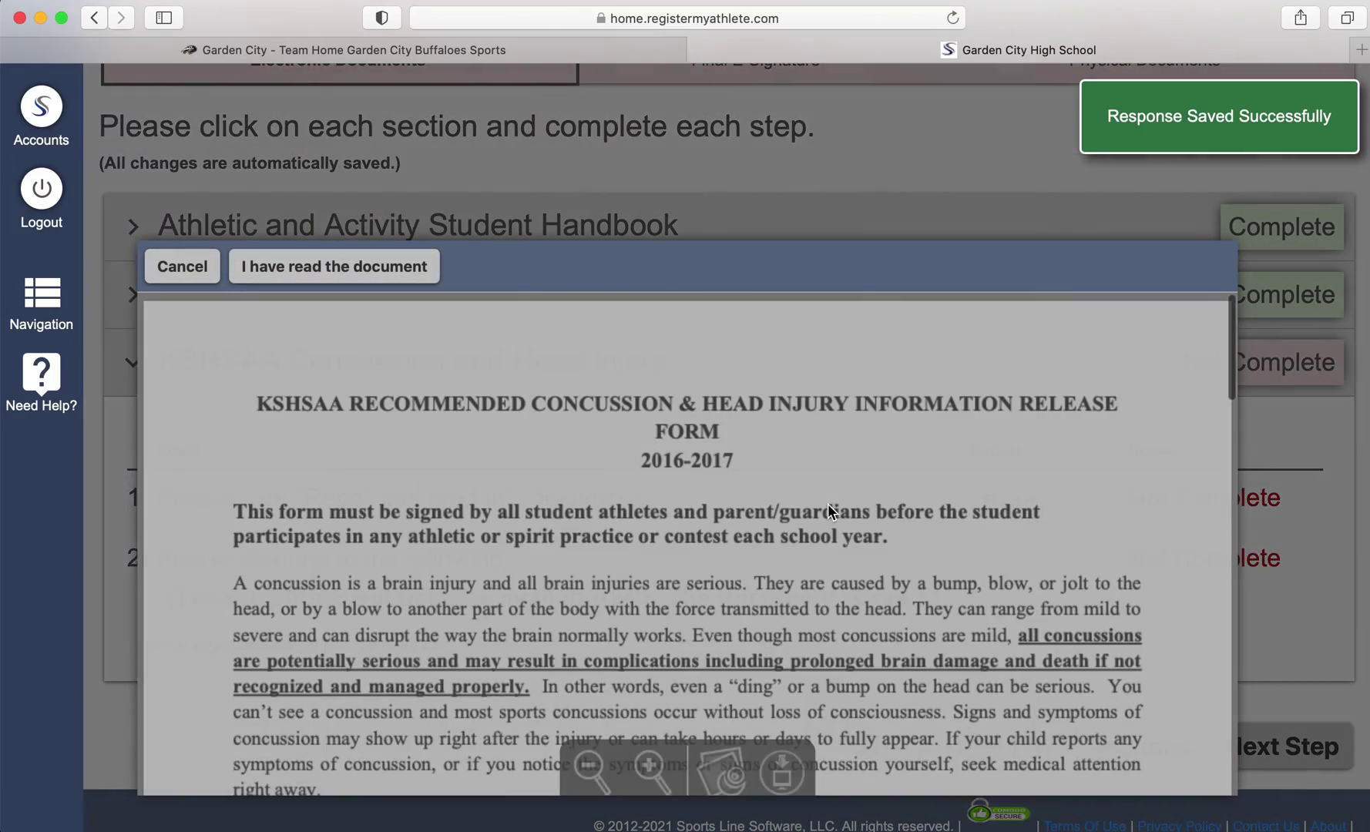
pyautogui.scroll(-9, 828, 503)
pyautogui.scroll(5, 562, 511)
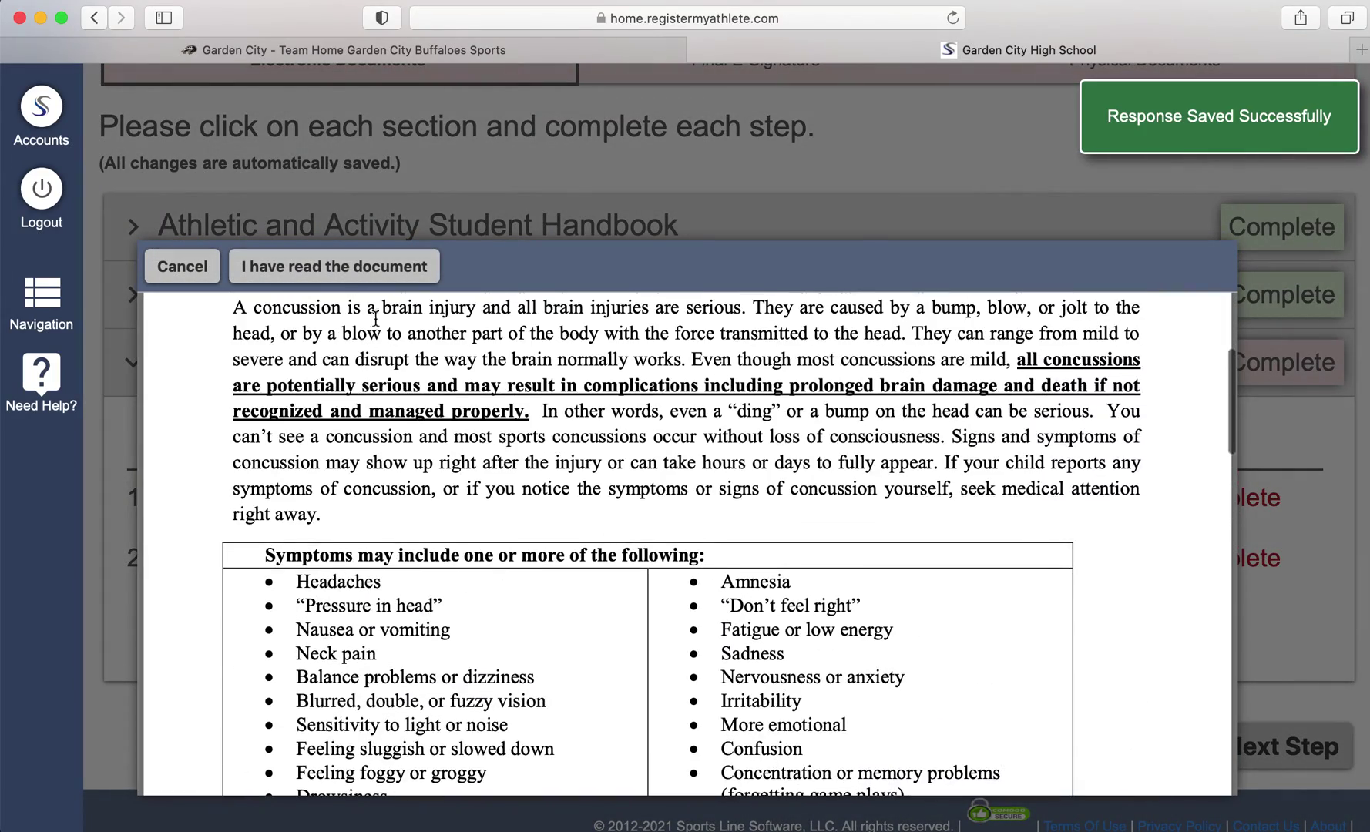
pyautogui.click(362, 267)
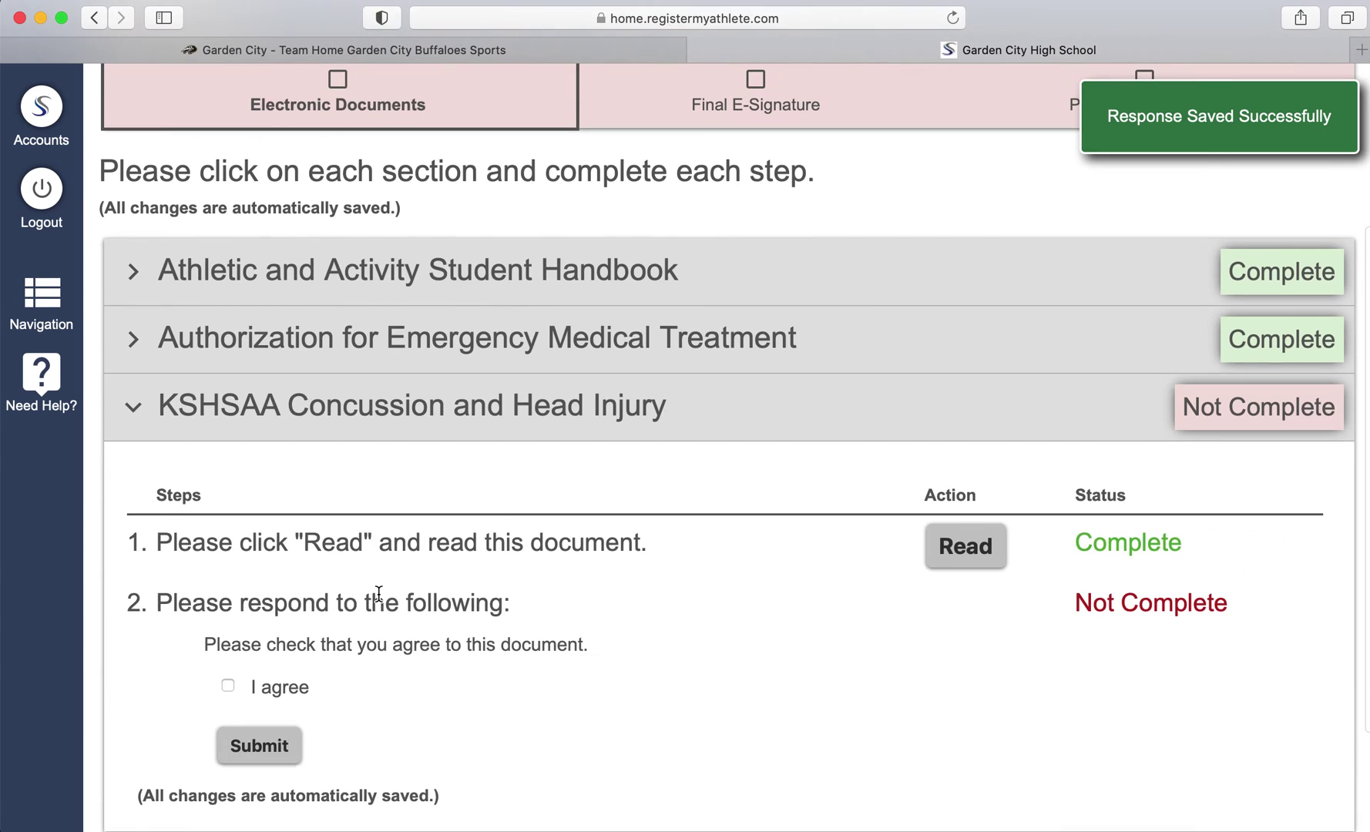
pyautogui.click(245, 686)
pyautogui.click(259, 762)
pyautogui.click(813, 499)
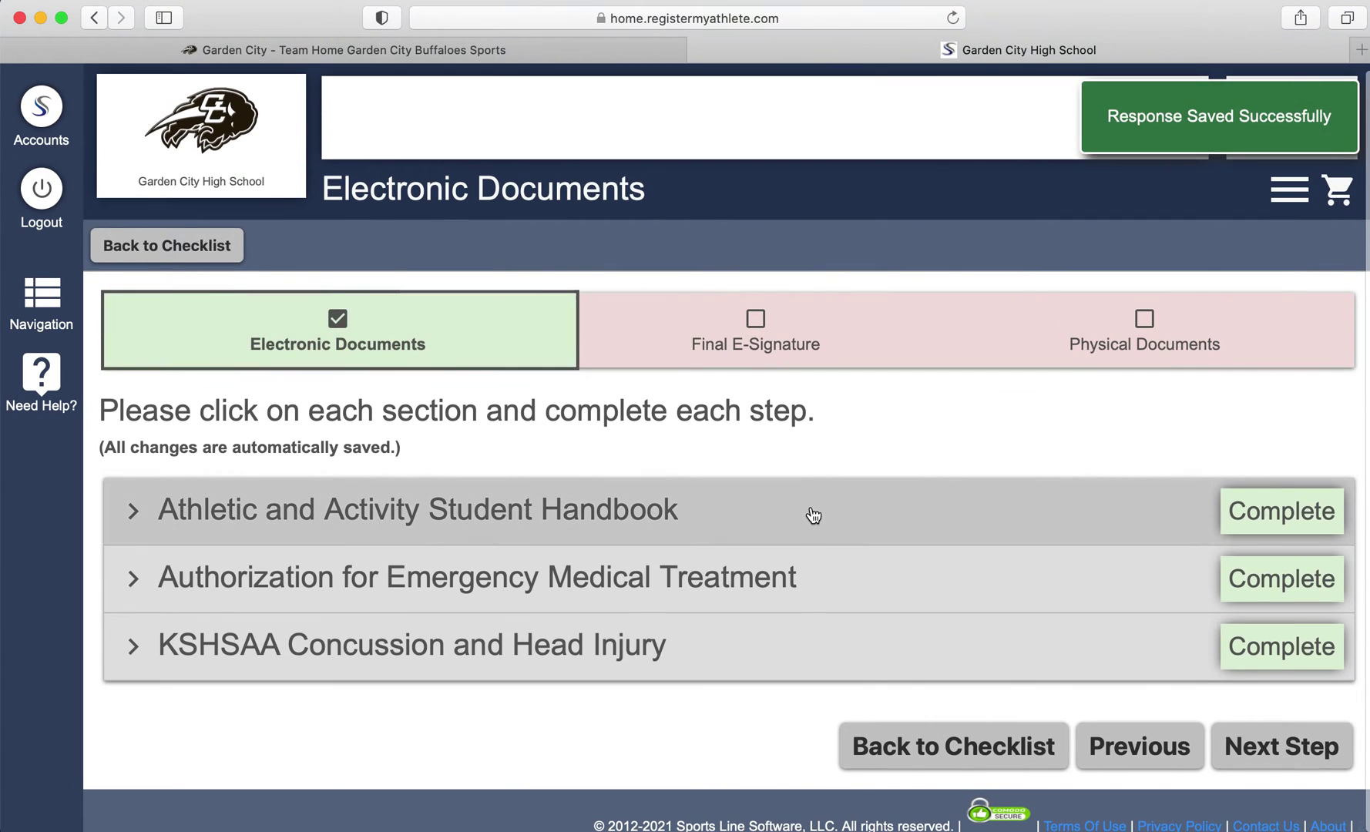
pyautogui.click(1286, 749)
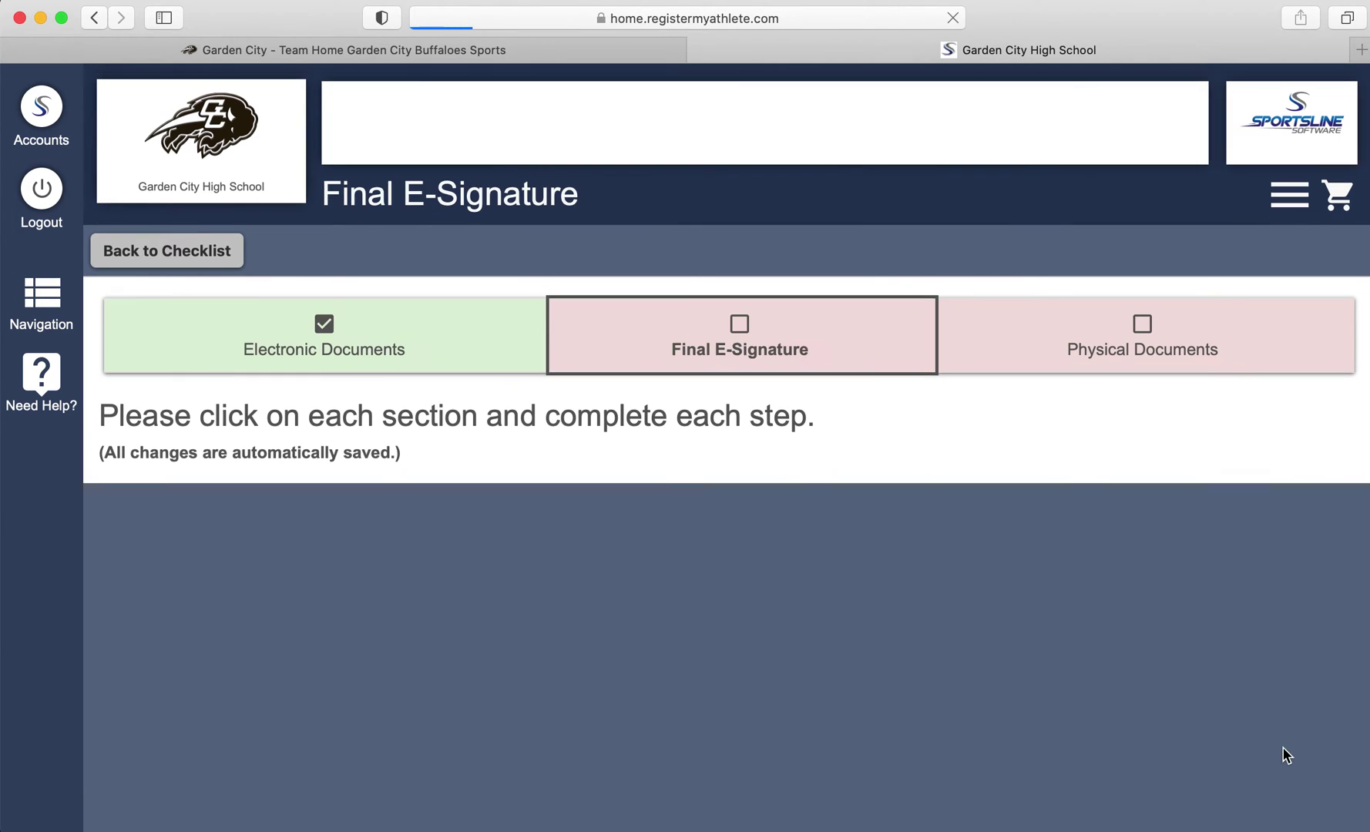
# E-sign the legal guardian agreement with the guardian's full name
pyautogui.scroll(-5, 836, 700)
pyautogui.scroll(-2, 386, 490)
pyautogui.scroll(-1, 386, 490)
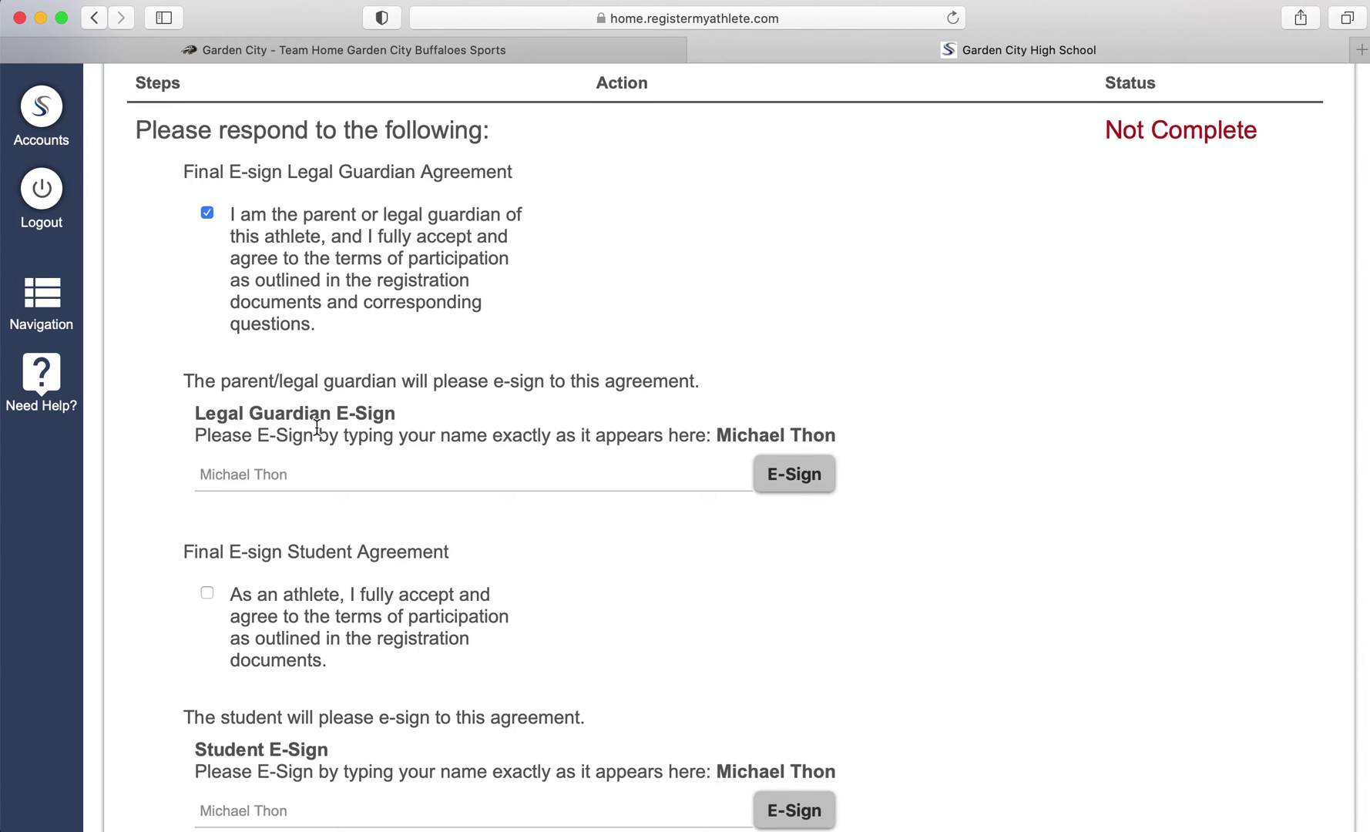
pyautogui.click(294, 478)
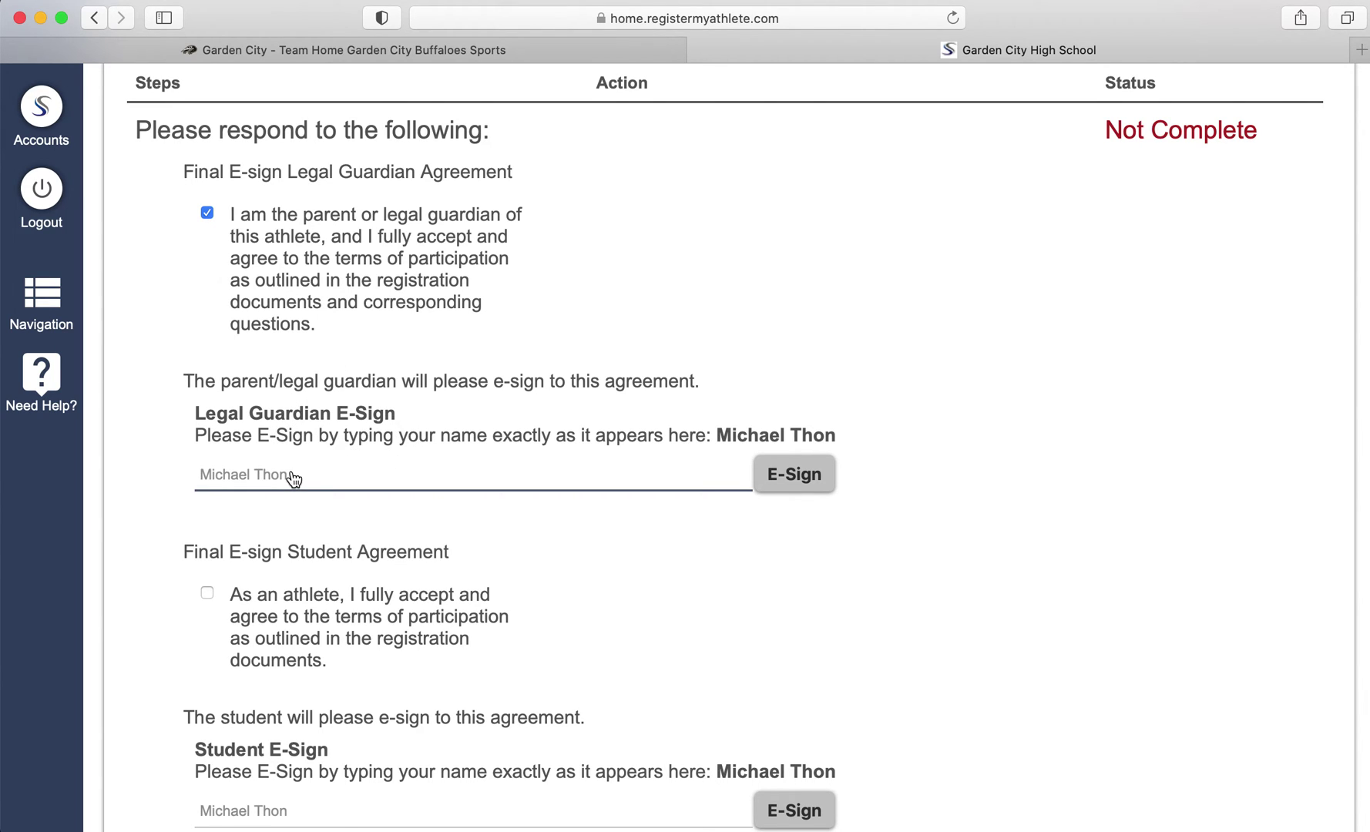
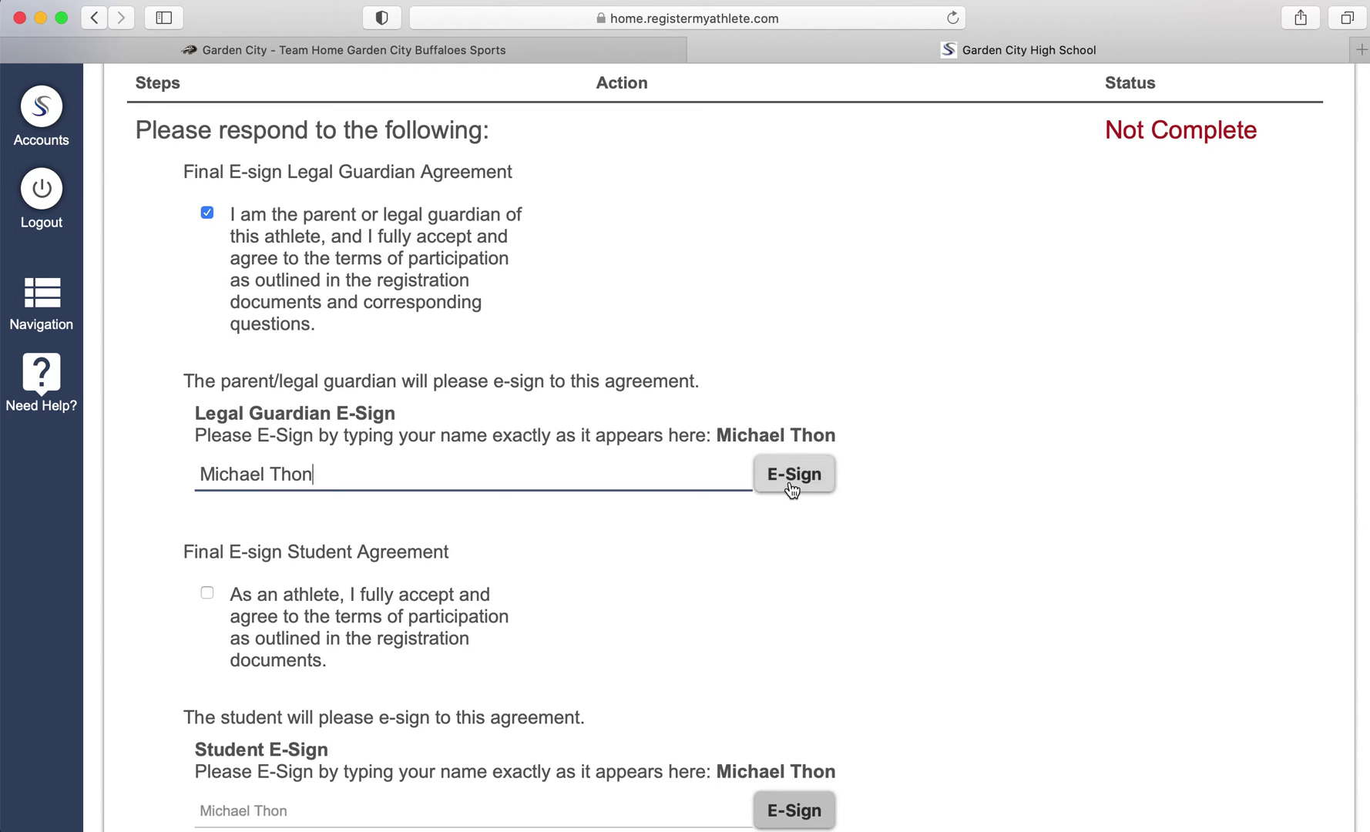
pyautogui.click(789, 481)
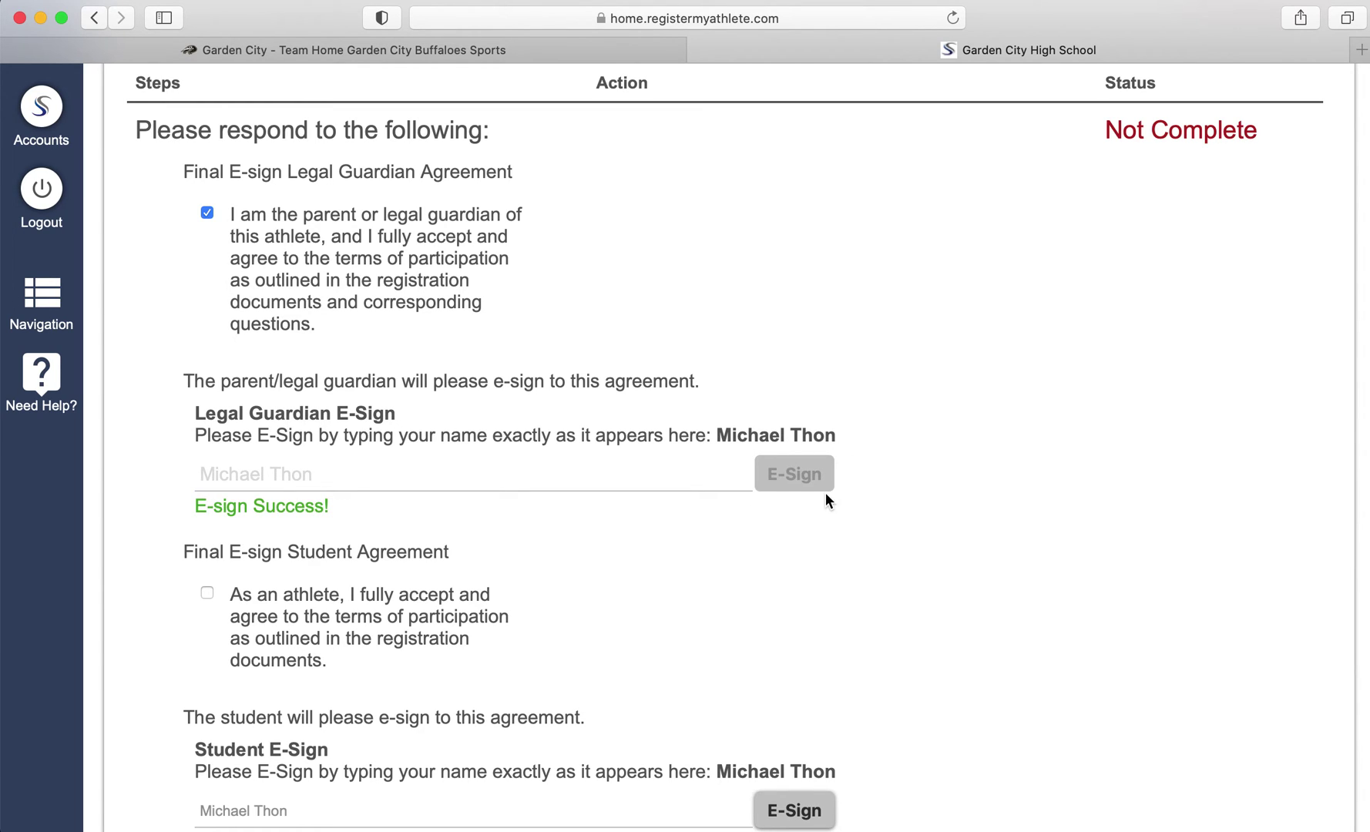
# Accept the student participation agreement and e-sign it with the student's full name
pyautogui.scroll(-5, 825, 494)
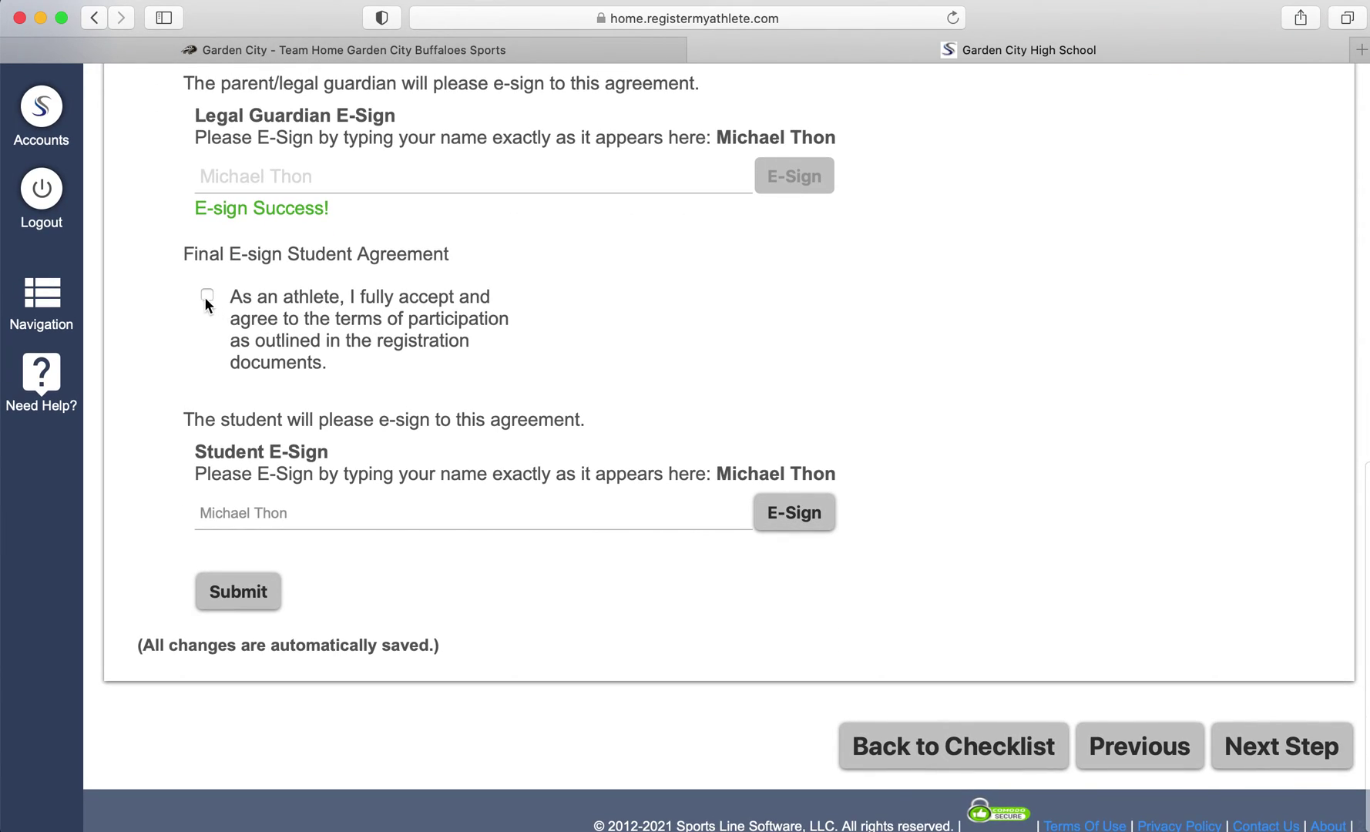
pyautogui.click(206, 297)
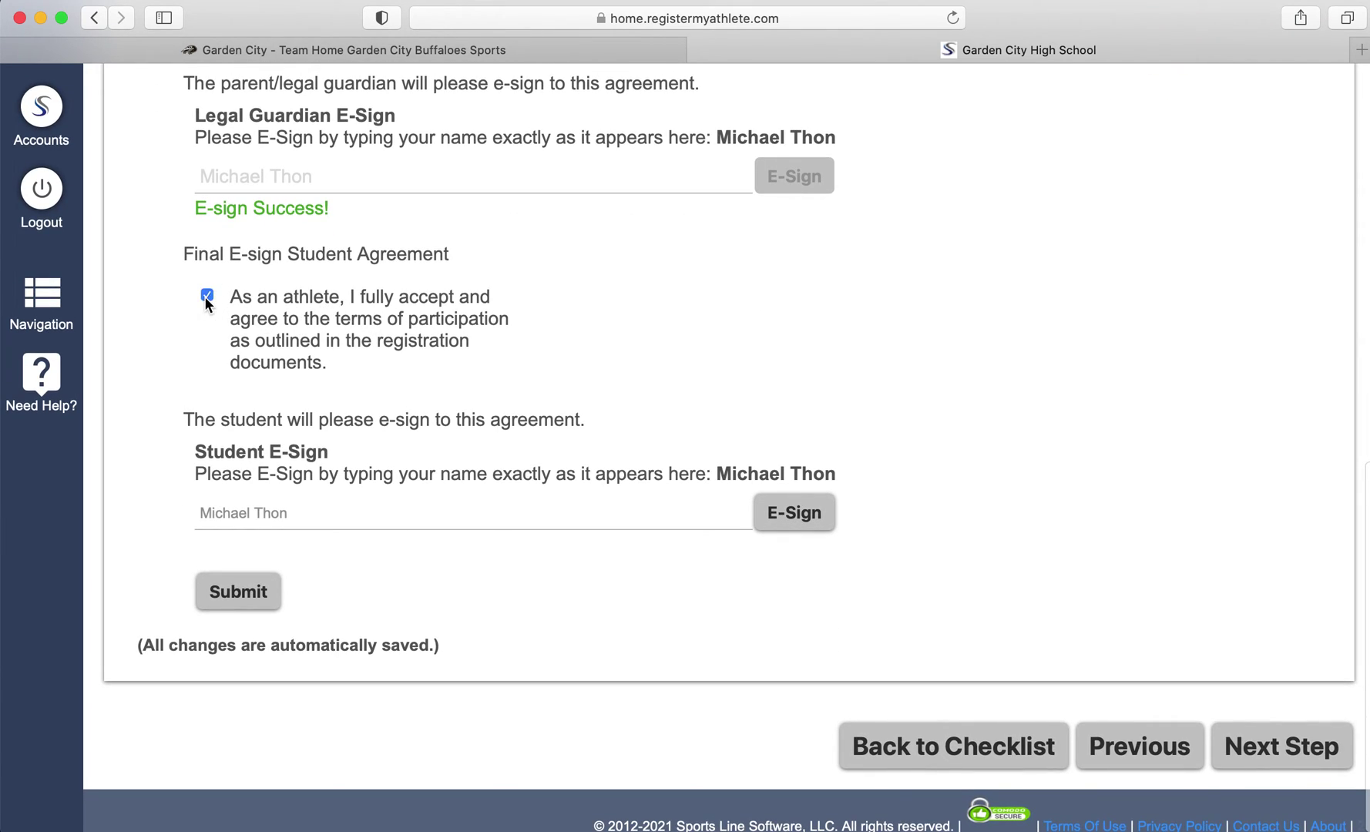
pyautogui.click(277, 518)
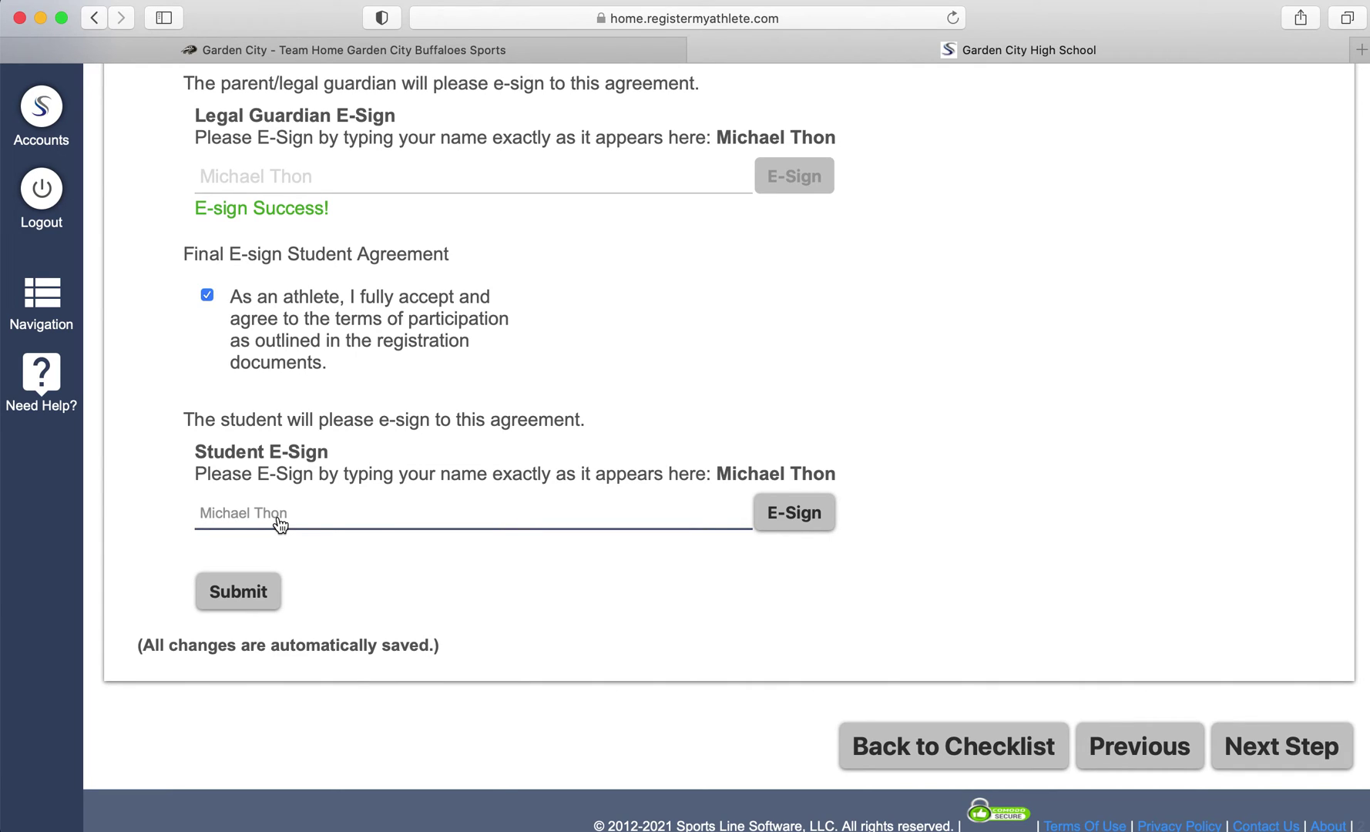
pyautogui.press('super+l')
pyautogui.click(295, 529)
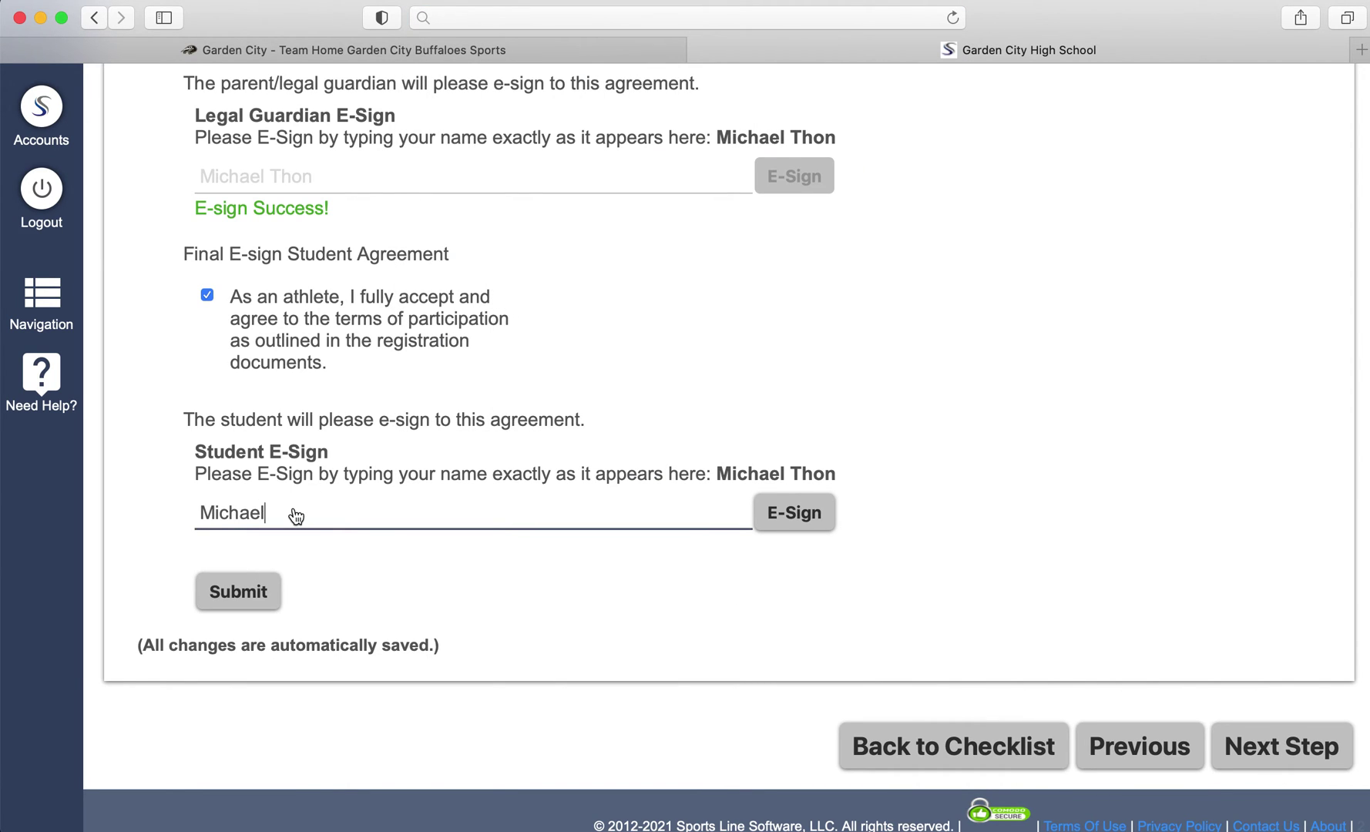
pyautogui.click(792, 511)
# Submit the signed agreements, confirm, and continue to Physical Documents
pyautogui.click(255, 594)
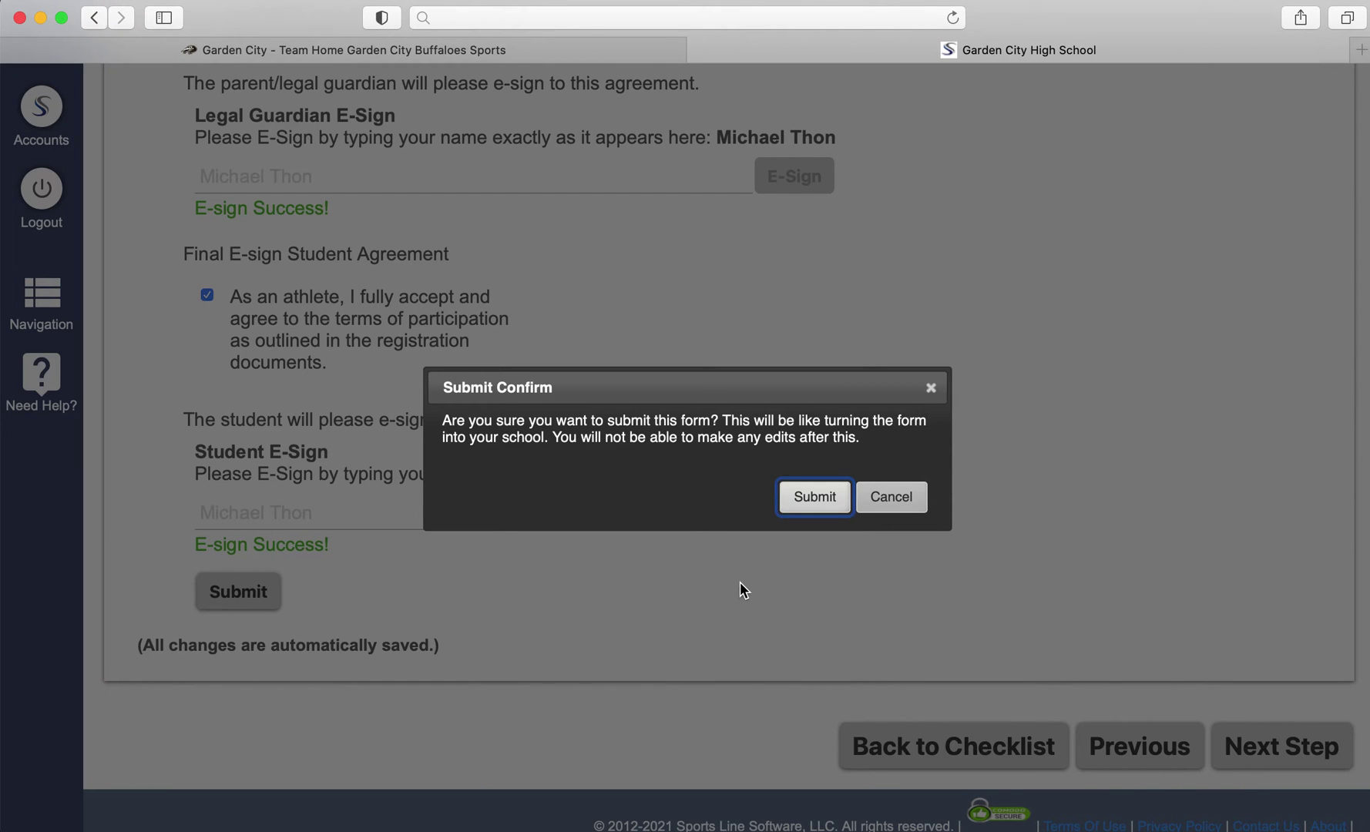
pyautogui.click(817, 499)
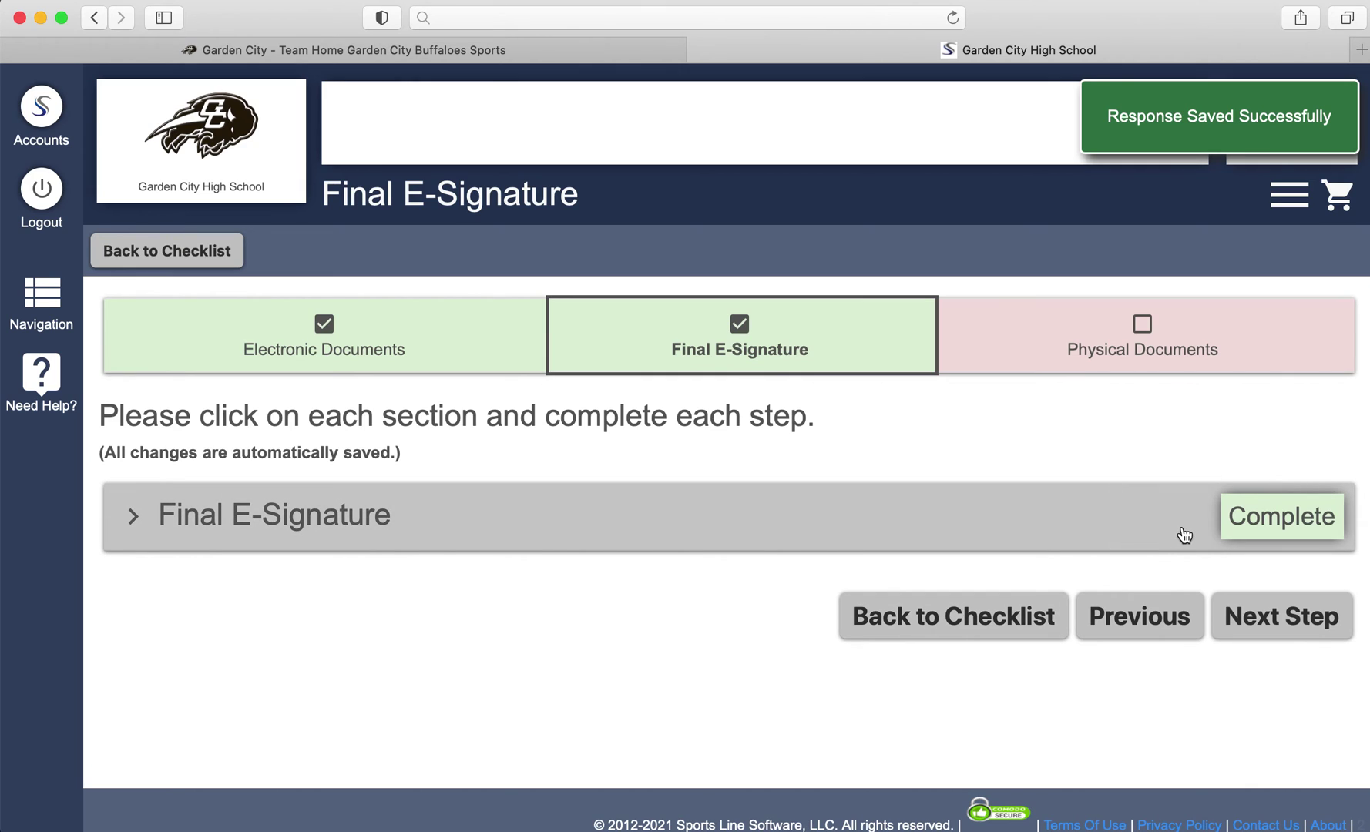
pyautogui.click(1314, 623)
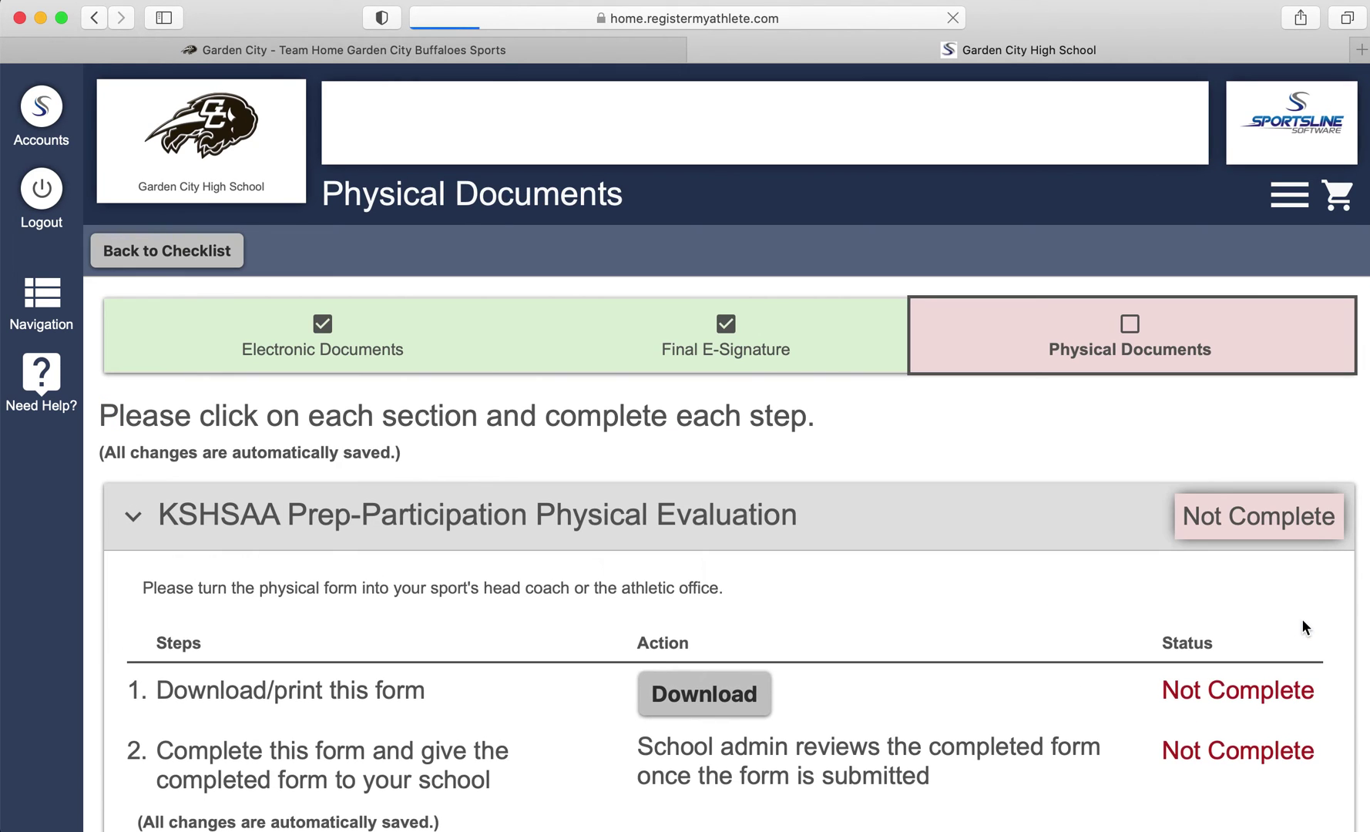
# Open the physical evaluation (PPE) form for reading, review it, close the viewer, and proceed to the checklist
pyautogui.scroll(-2, 1075, 592)
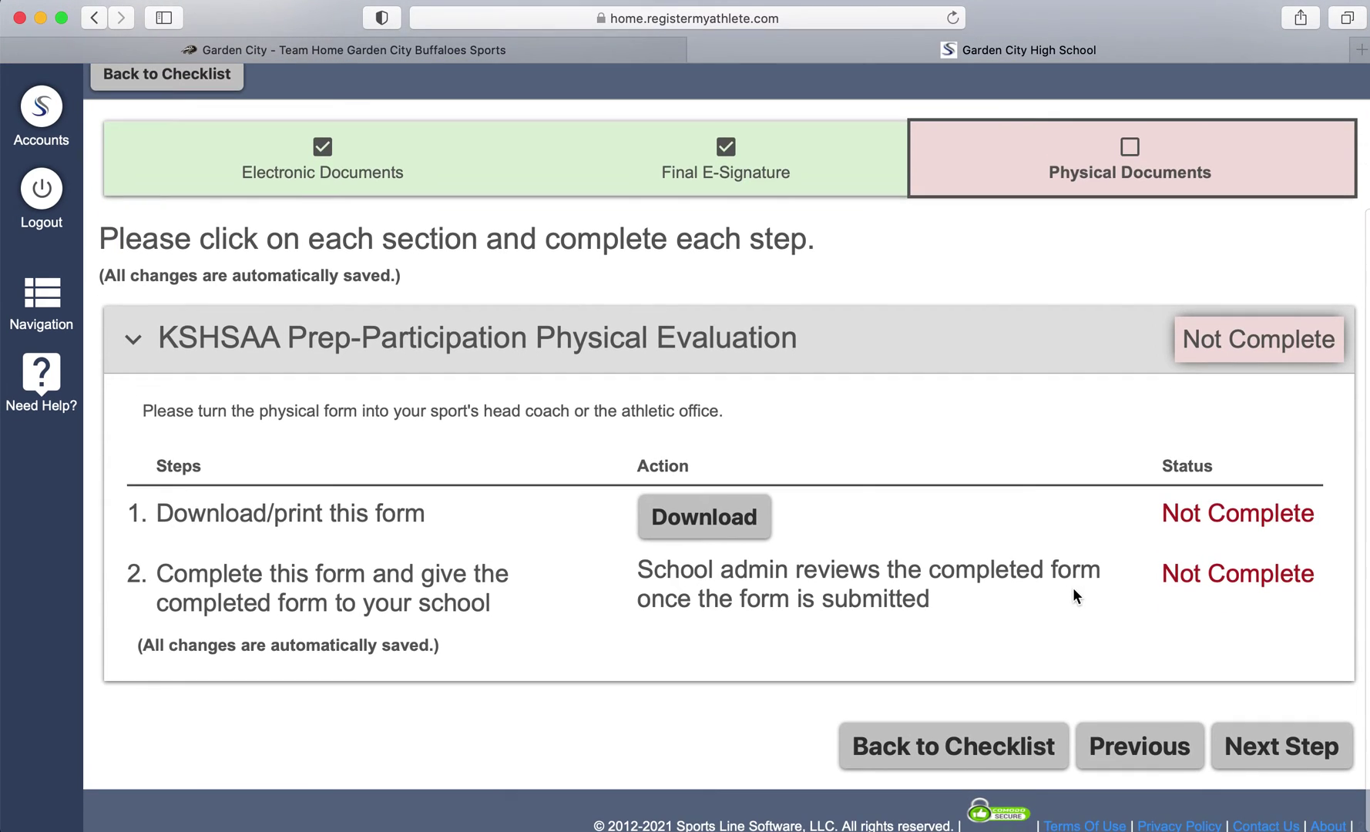
pyautogui.click(740, 528)
pyautogui.click(831, 507)
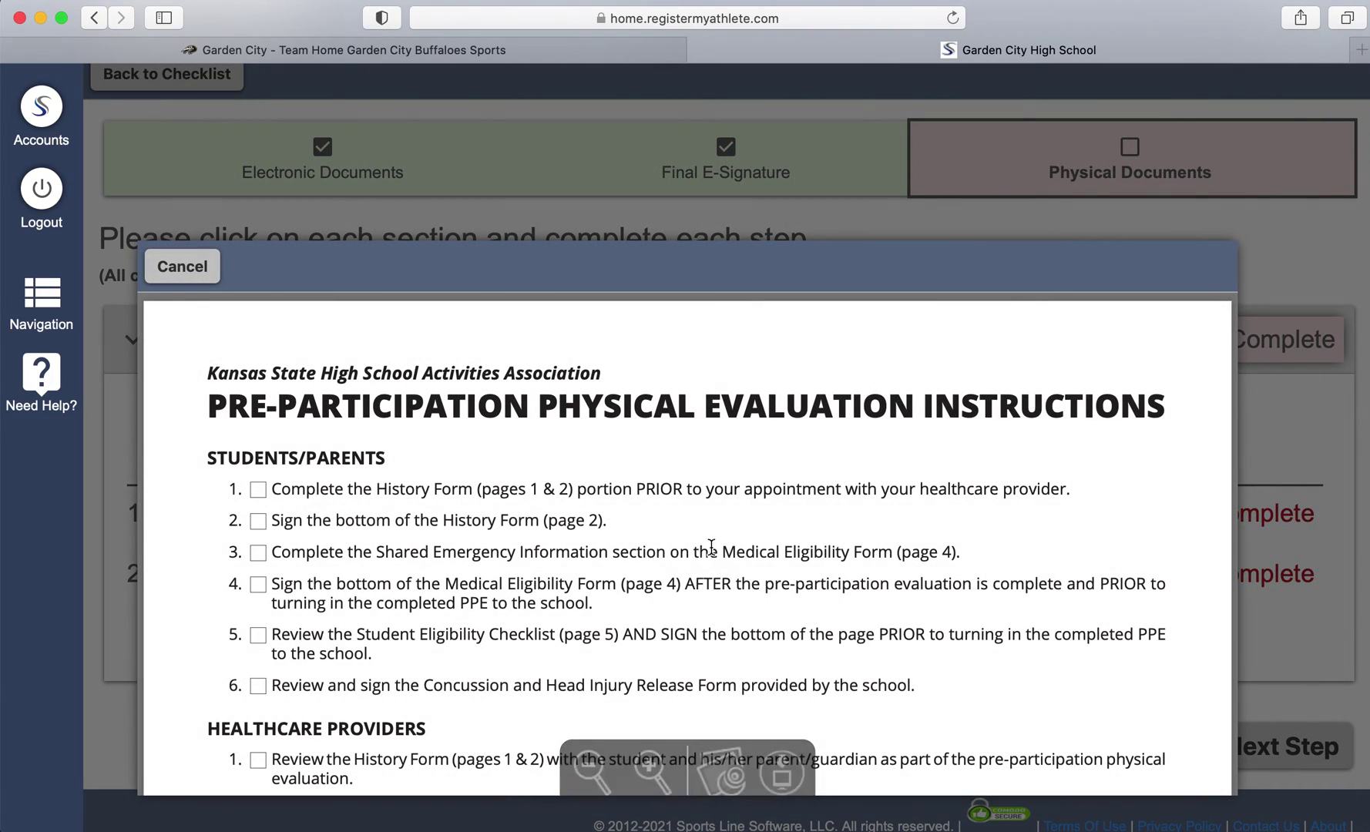
pyautogui.scroll(-15, 545, 509)
pyautogui.scroll(-20, 546, 509)
pyautogui.scroll(-10, 521, 508)
pyautogui.scroll(1, 320, 634)
pyautogui.scroll(20, 321, 633)
pyautogui.scroll(5, 320, 634)
pyautogui.click(215, 266)
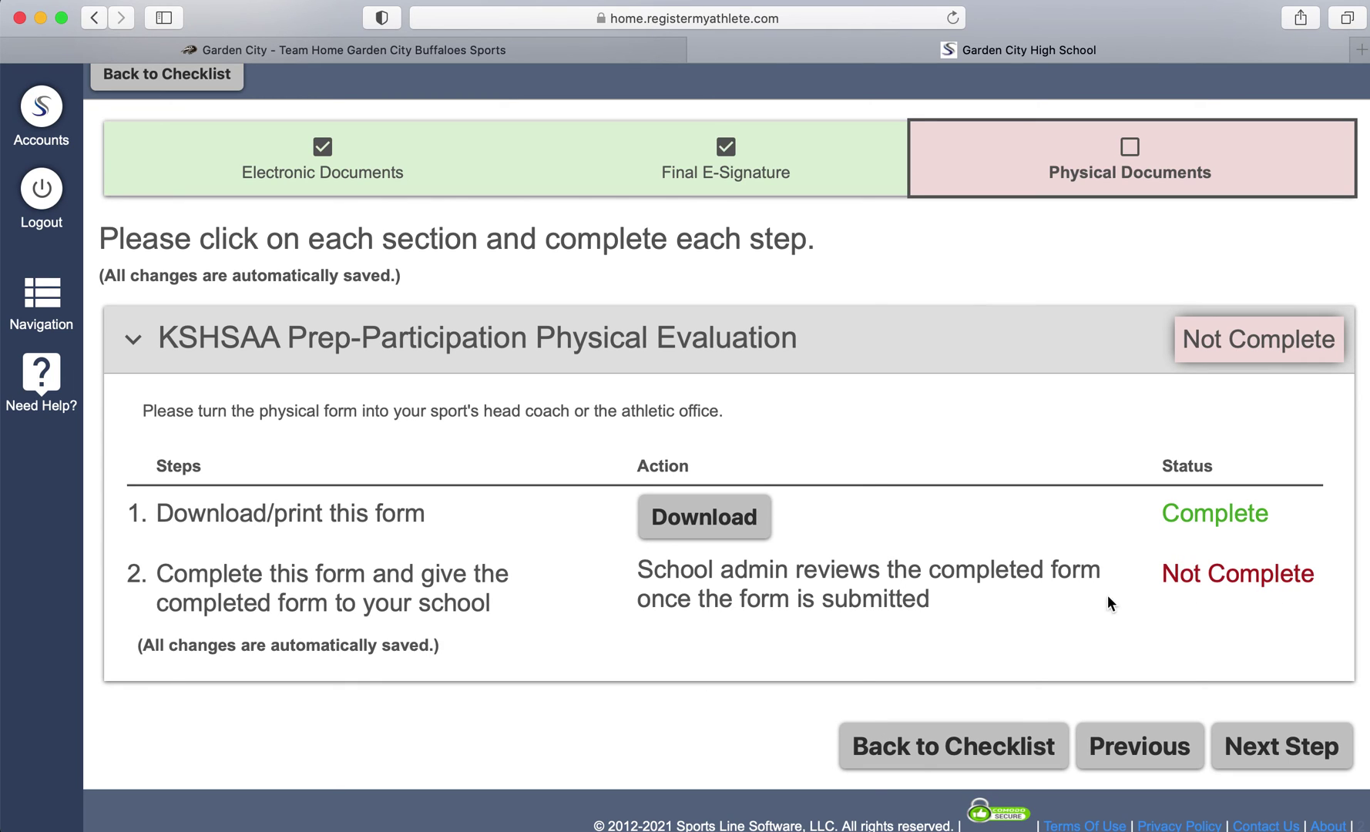
pyautogui.click(1262, 745)
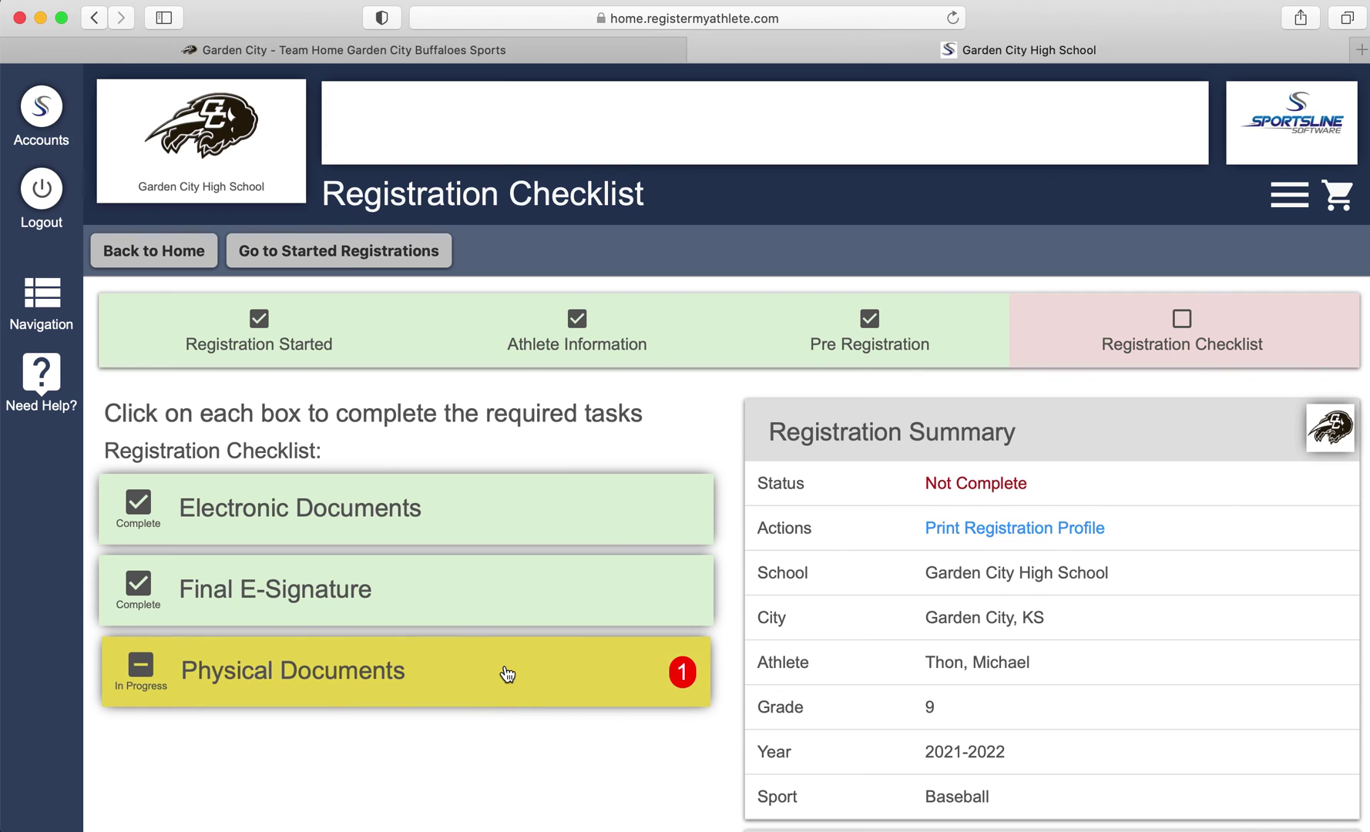
# Review the Registration Checklist summary showing Physical Documents In Progress, then go Back to Home
pyautogui.scroll(-3, 508, 676)
pyautogui.scroll(-2, 696, 586)
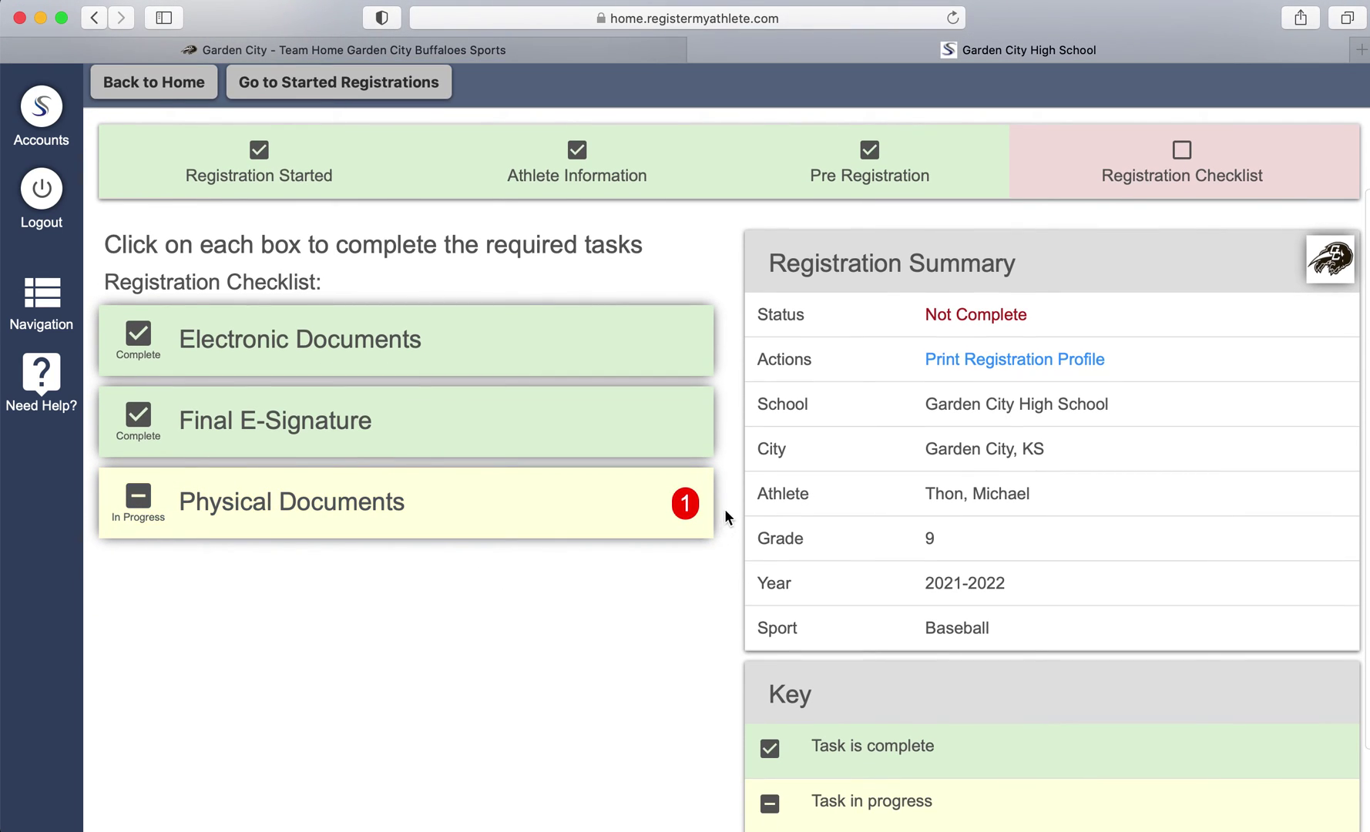
pyautogui.scroll(-3, 732, 505)
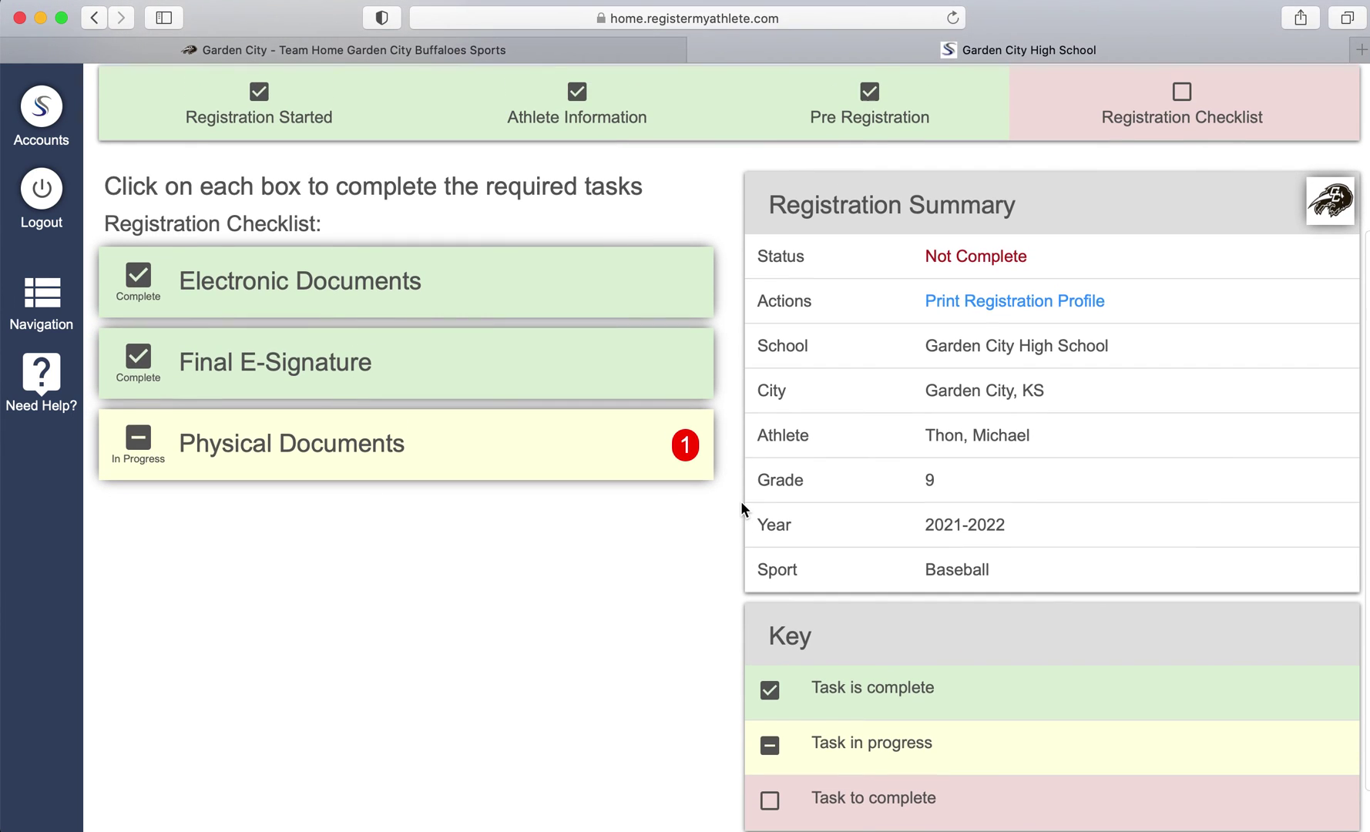
pyautogui.scroll(-2, 867, 749)
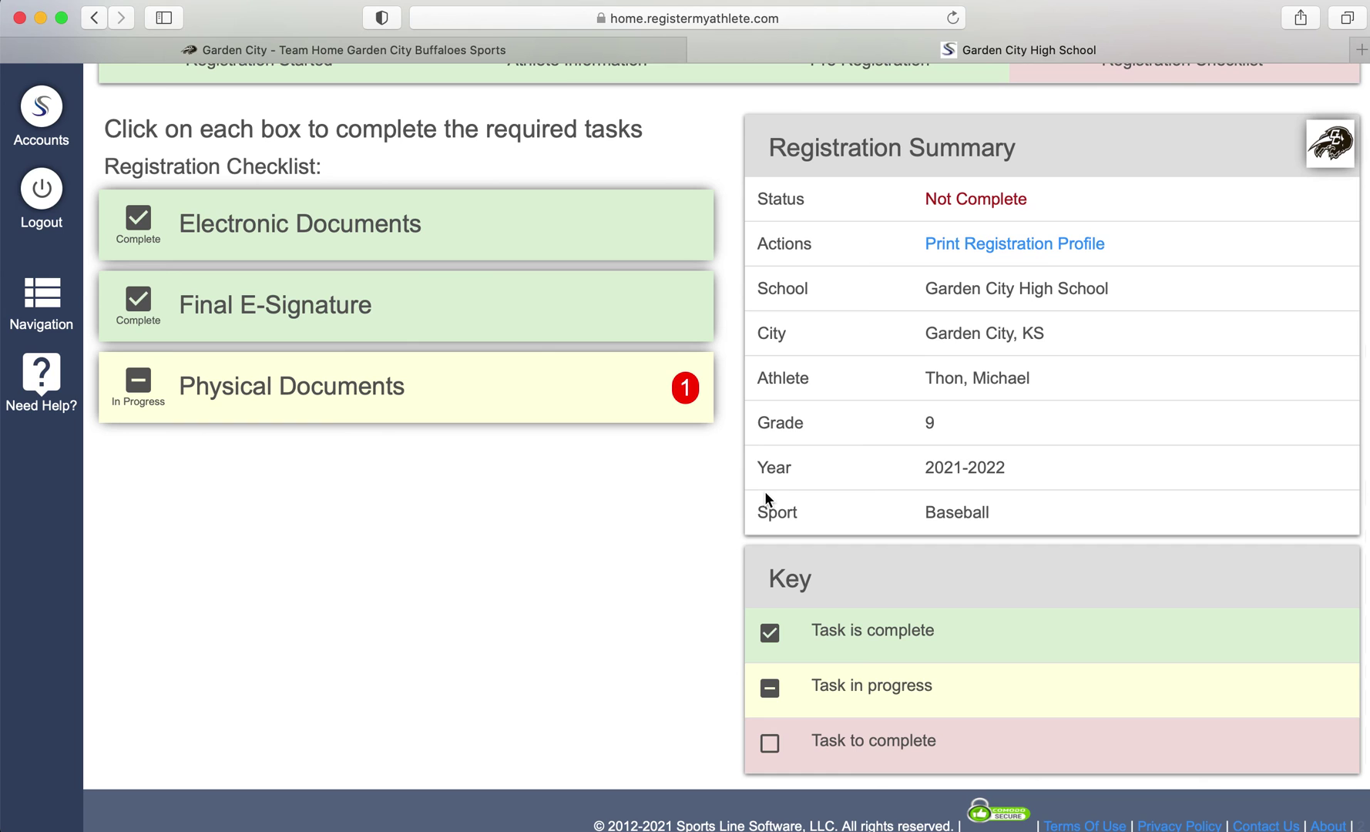
pyautogui.scroll(3, 766, 495)
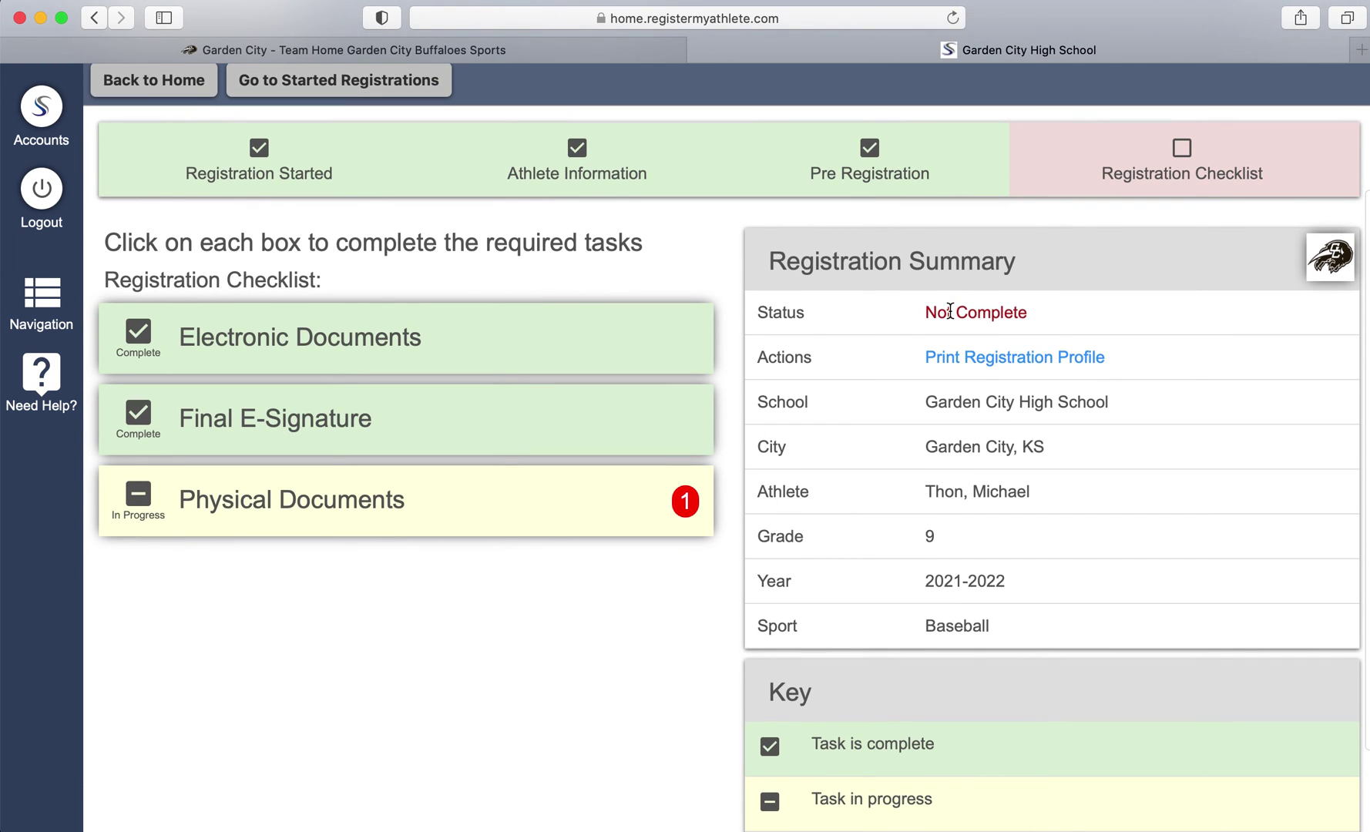
pyautogui.scroll(-2, 950, 311)
pyautogui.scroll(5, 949, 311)
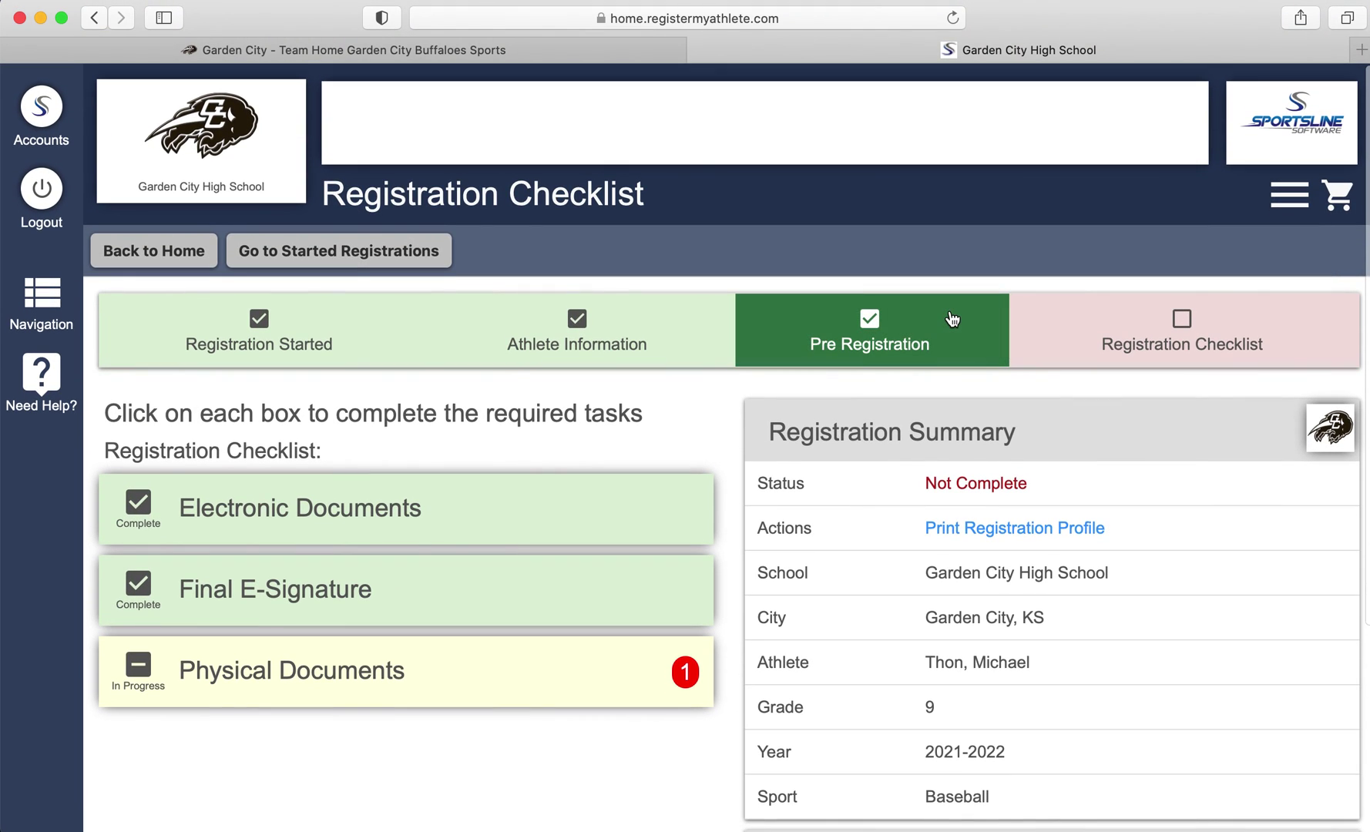
pyautogui.click(161, 240)
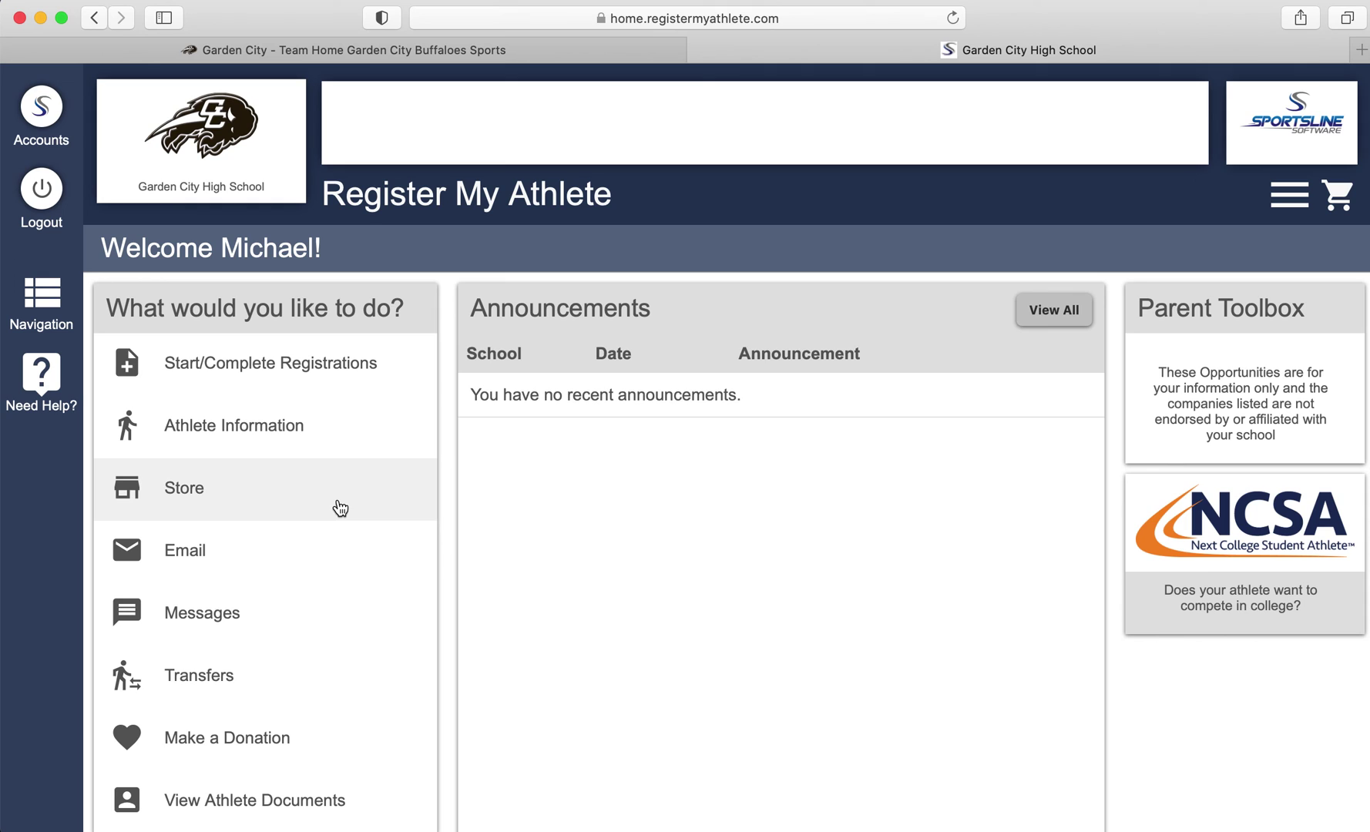
pyautogui.click(313, 449)
pyautogui.scroll(-1, 312, 447)
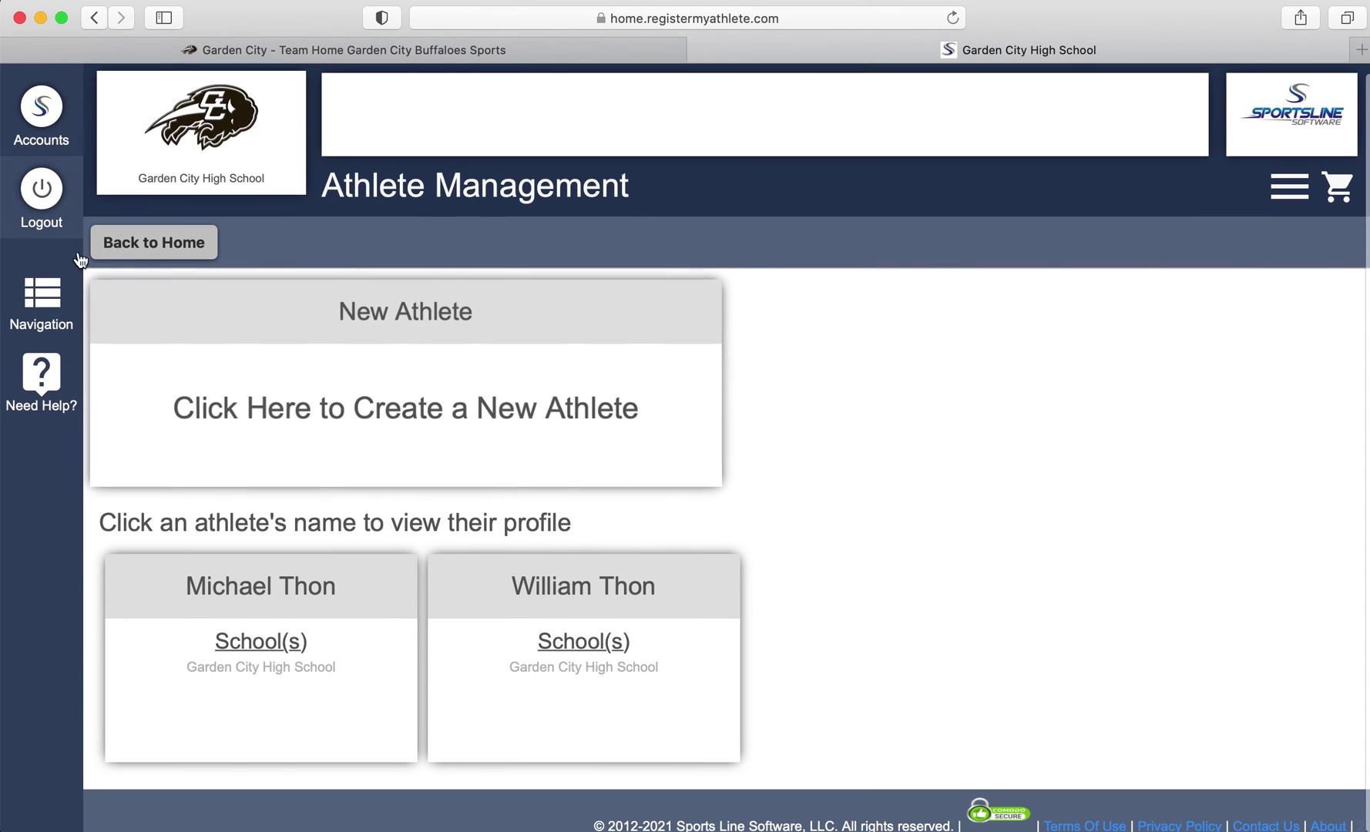
pyautogui.click(162, 239)
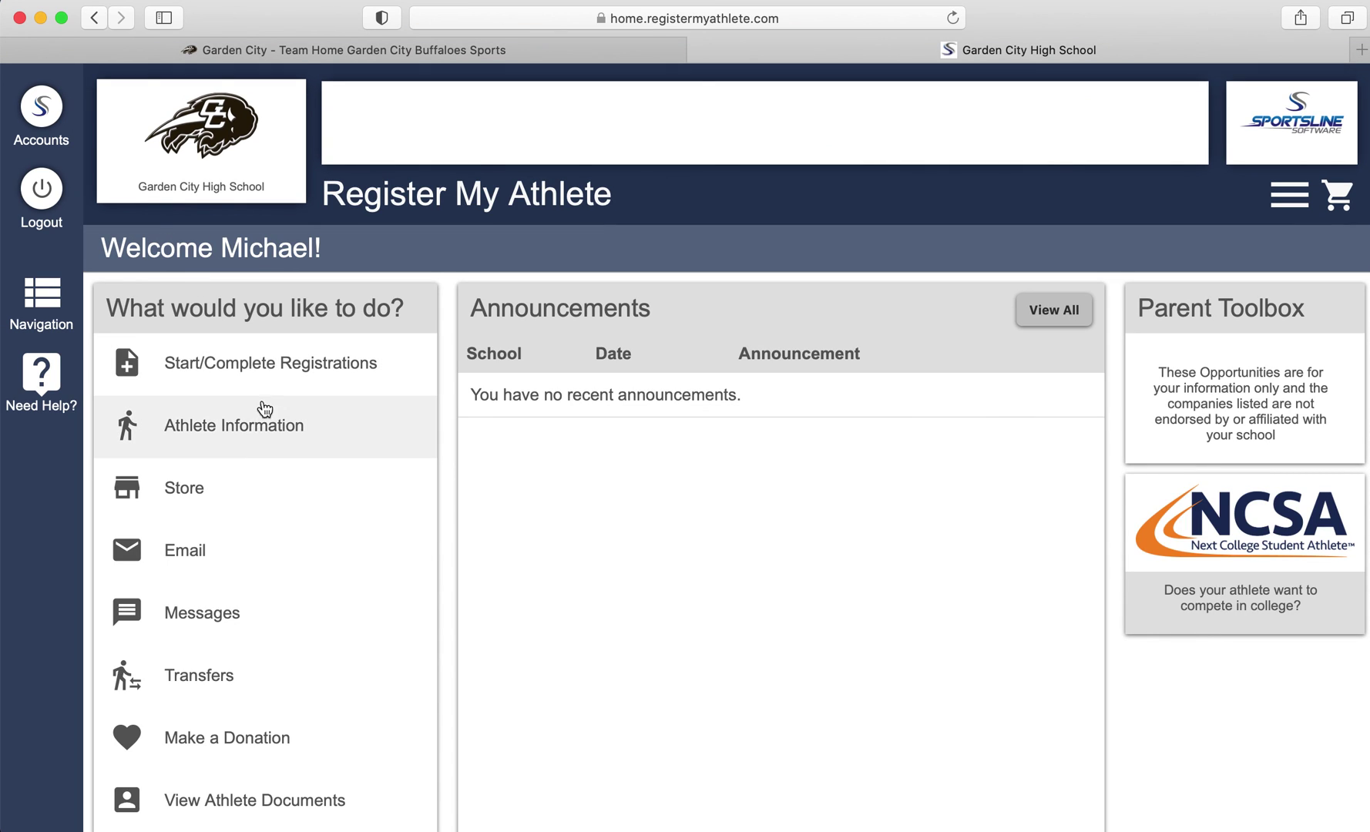
pyautogui.click(240, 428)
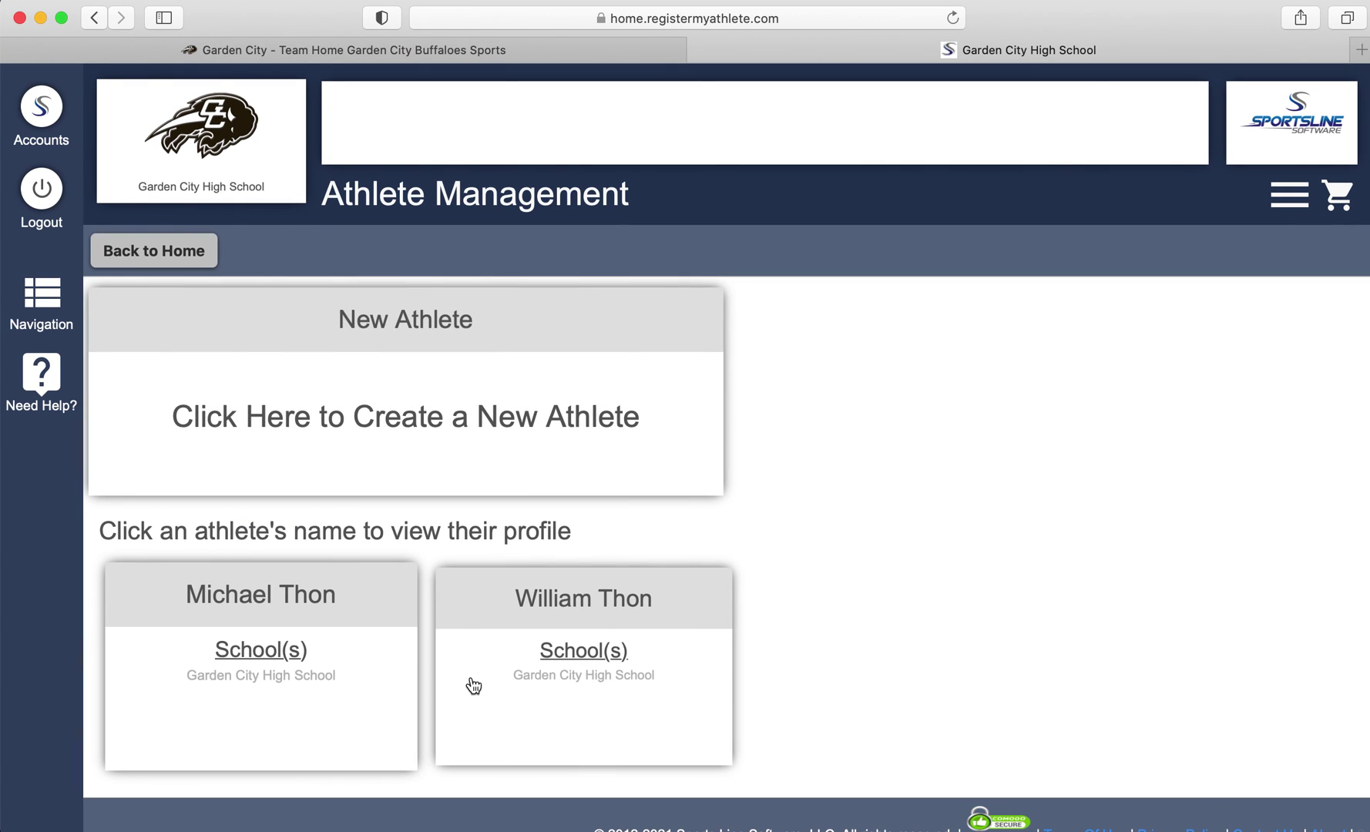
pyautogui.click(550, 686)
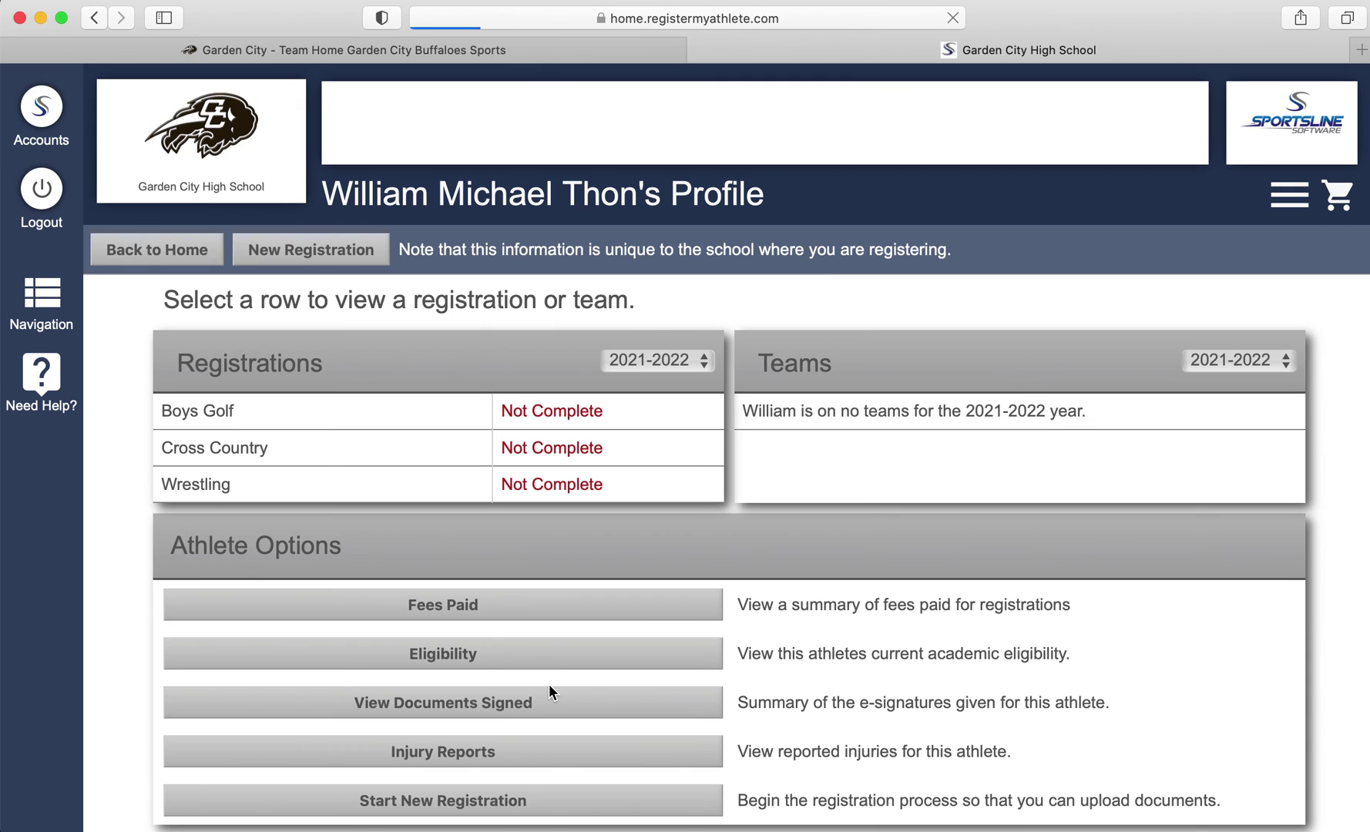
pyautogui.scroll(-5, 549, 685)
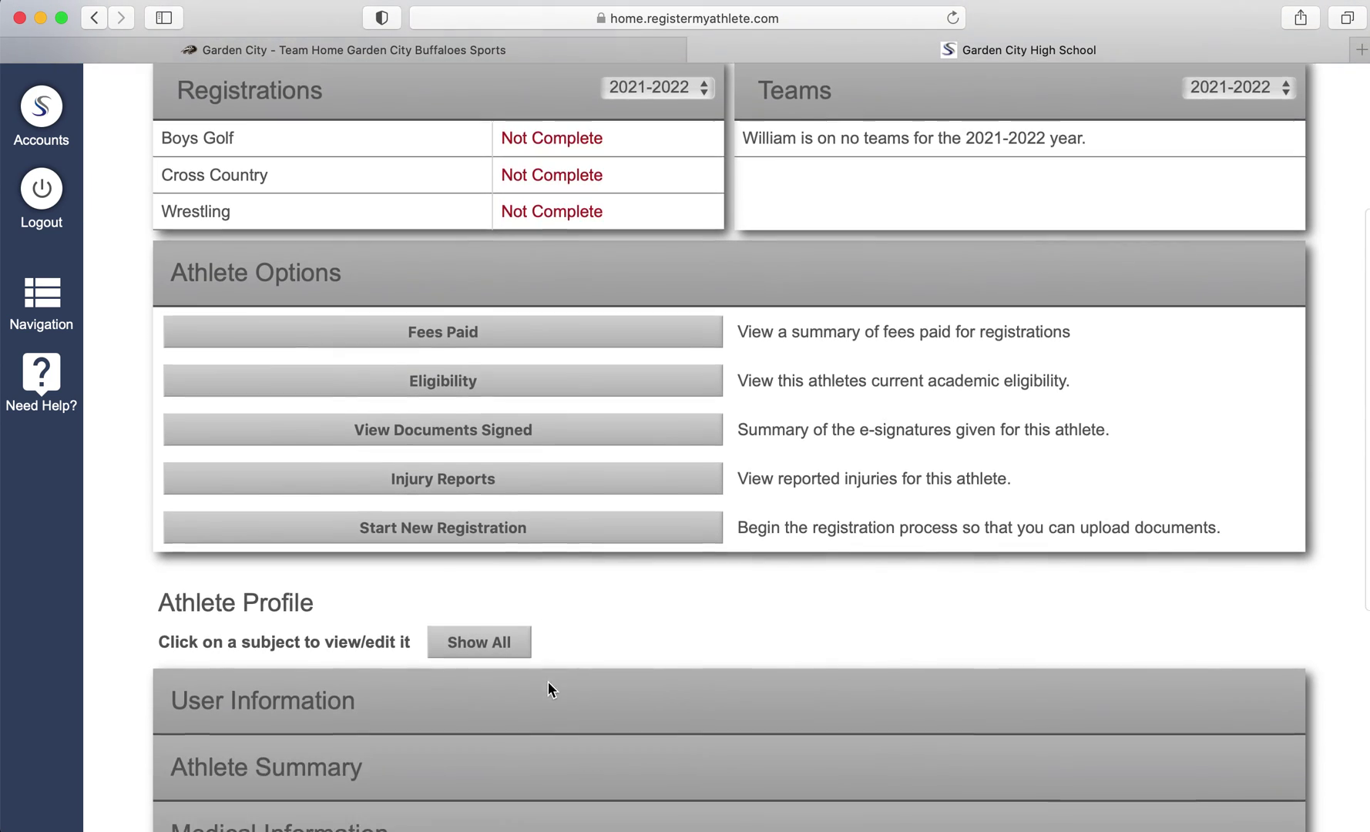
pyautogui.scroll(-4, 548, 680)
pyautogui.click(308, 510)
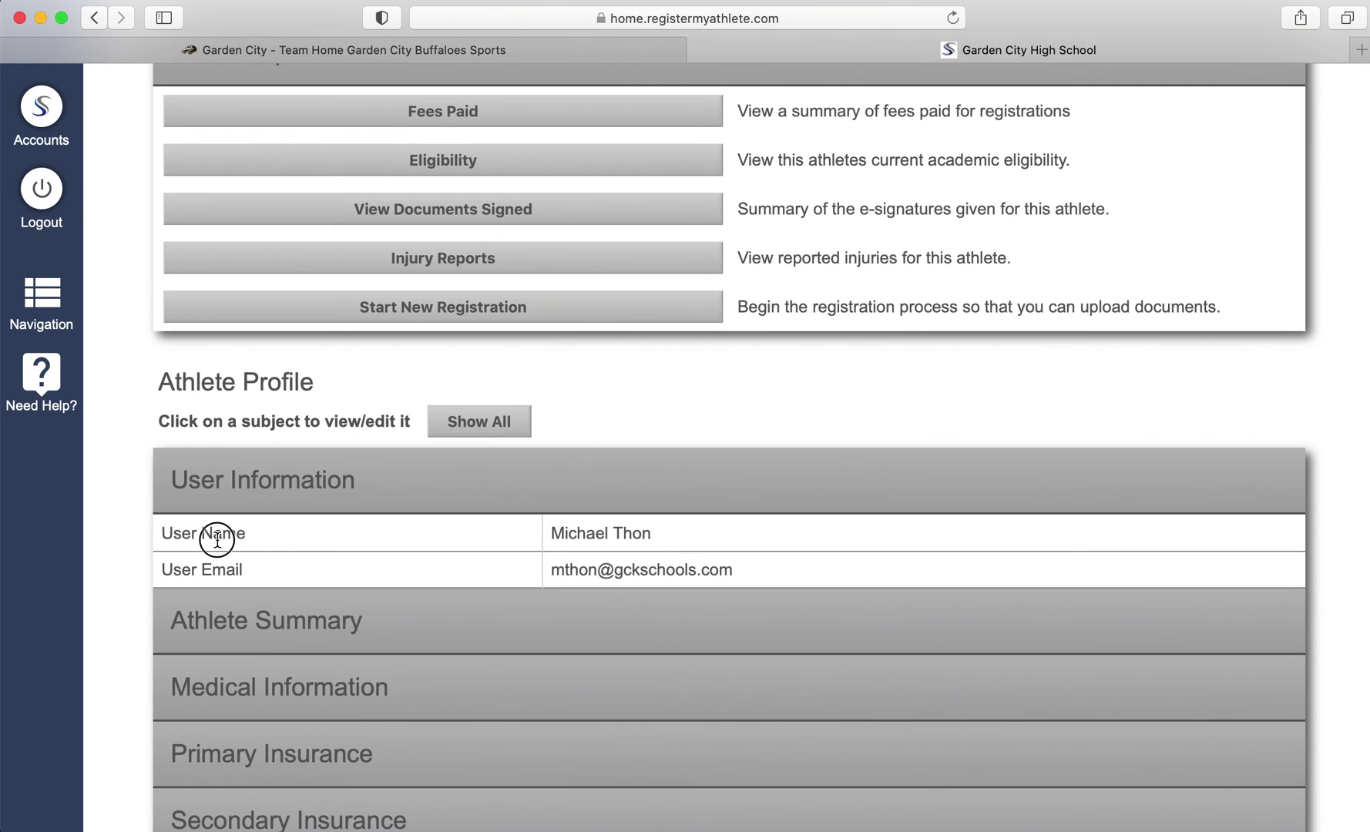
pyautogui.scroll(-5, 235, 432)
pyautogui.click(245, 642)
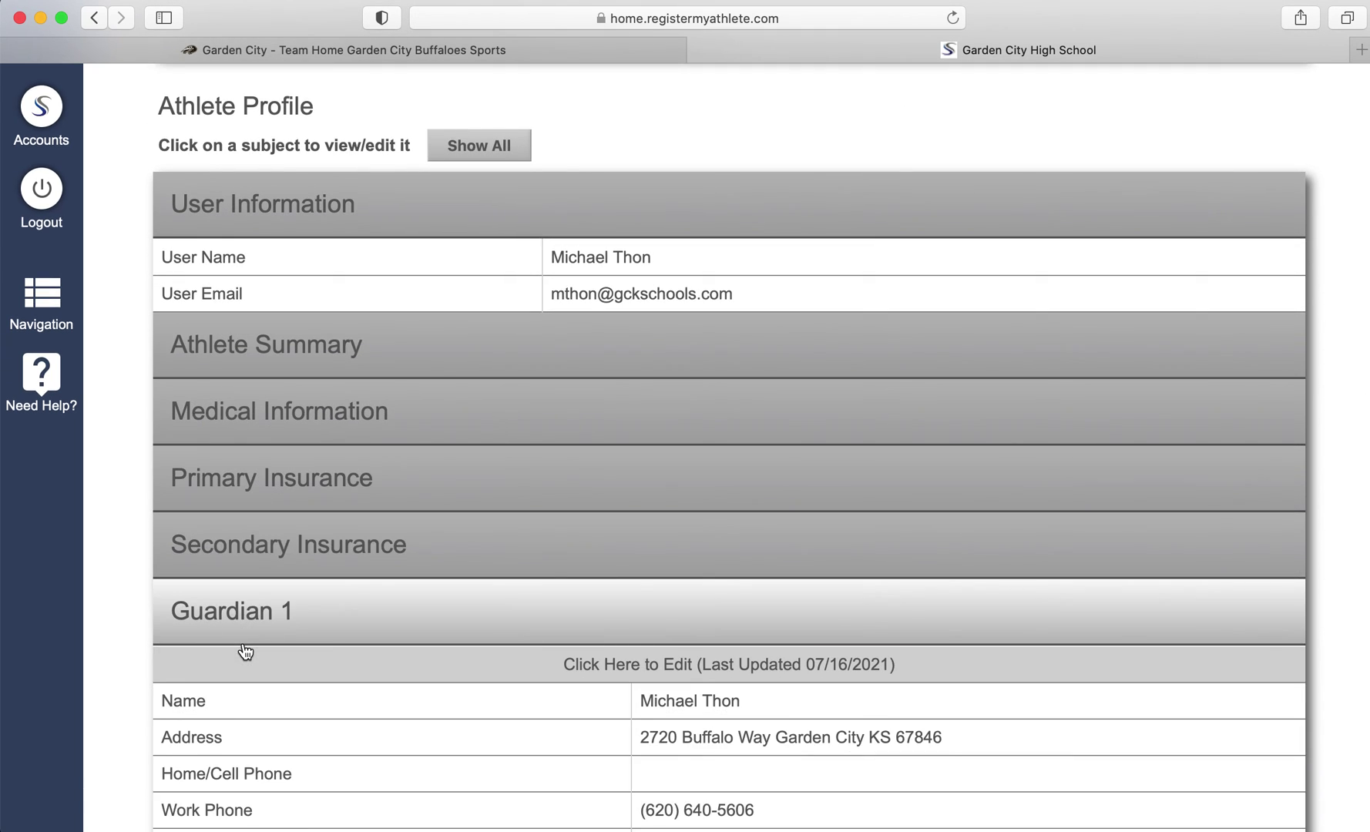
pyautogui.press('super+bracketleft')
pyautogui.scroll(-1, 392, 586)
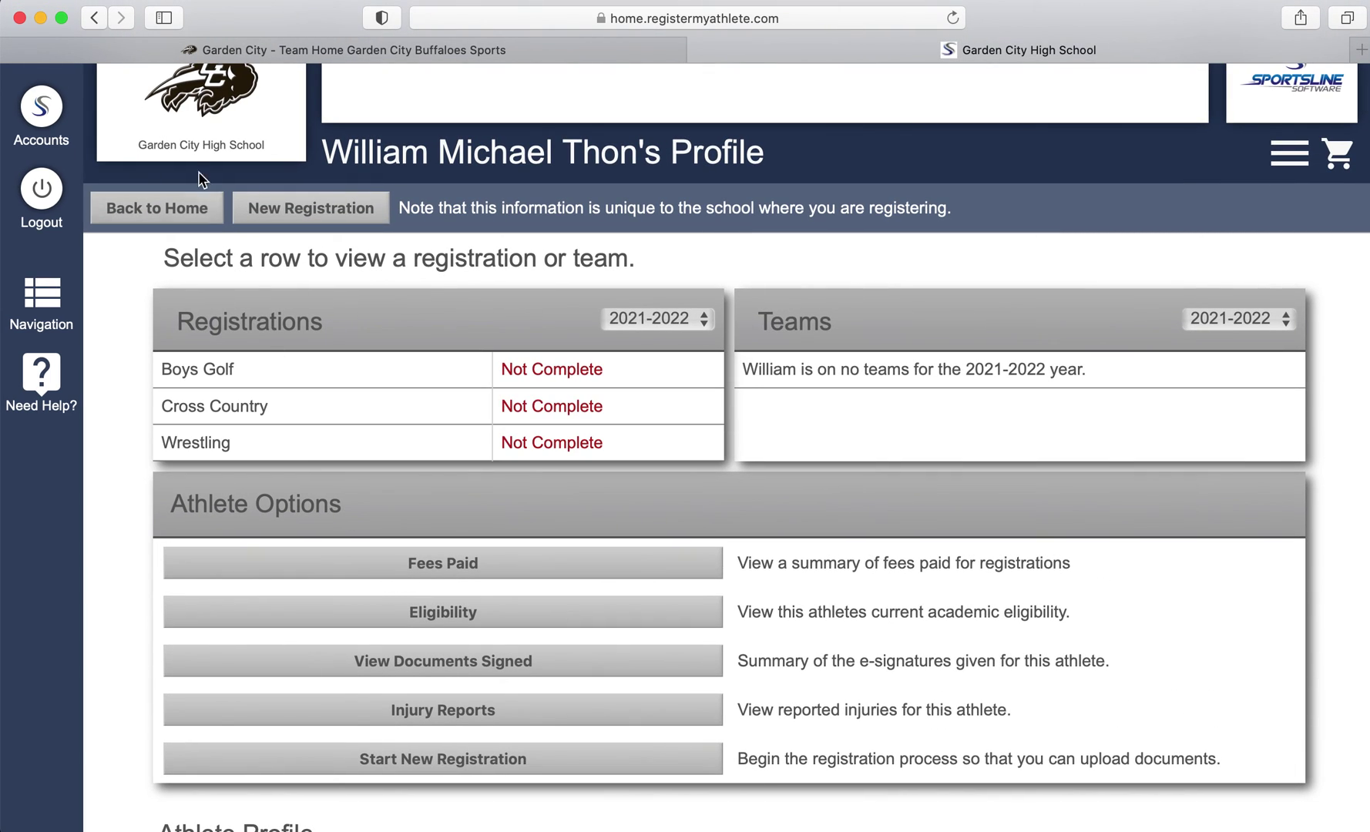
pyautogui.click(189, 216)
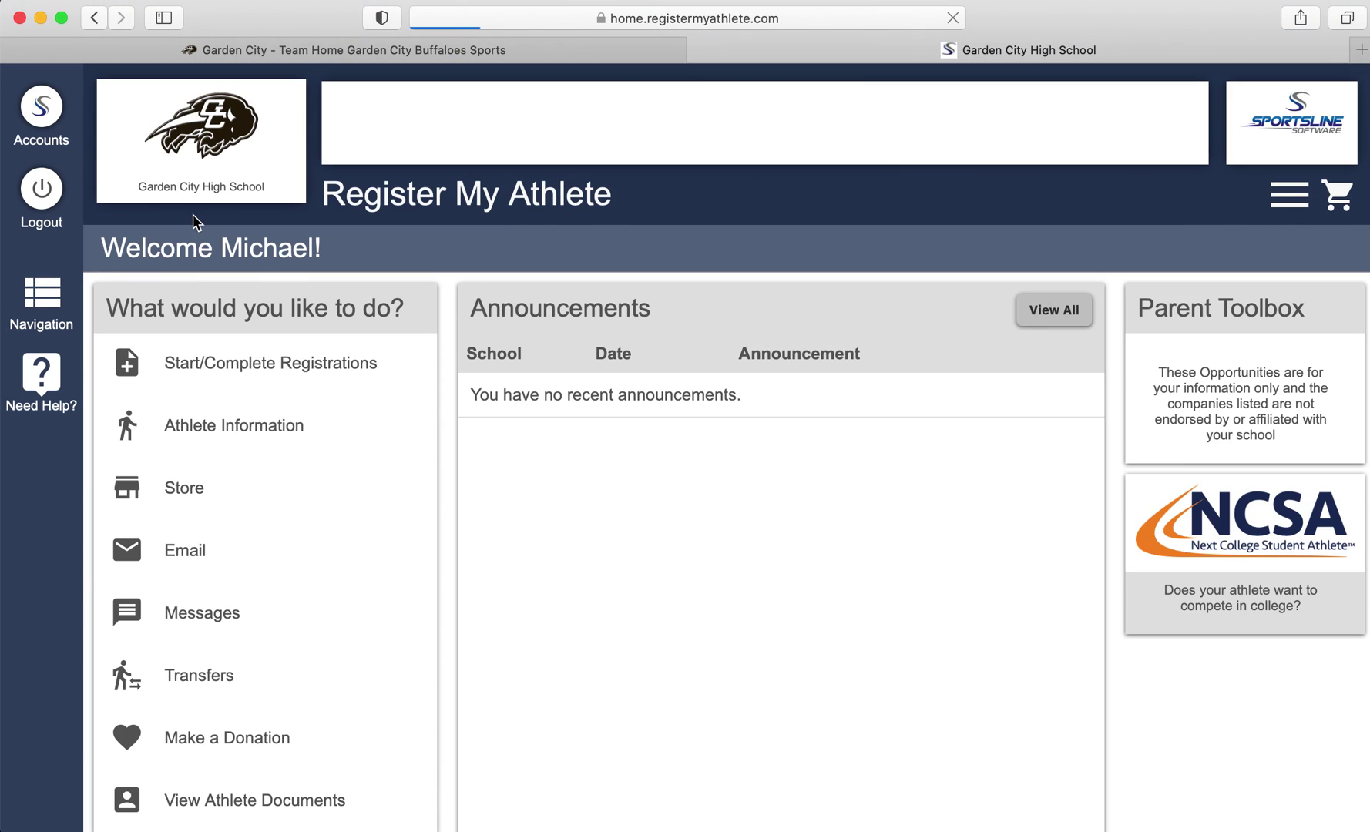
pyautogui.scroll(-1, 347, 580)
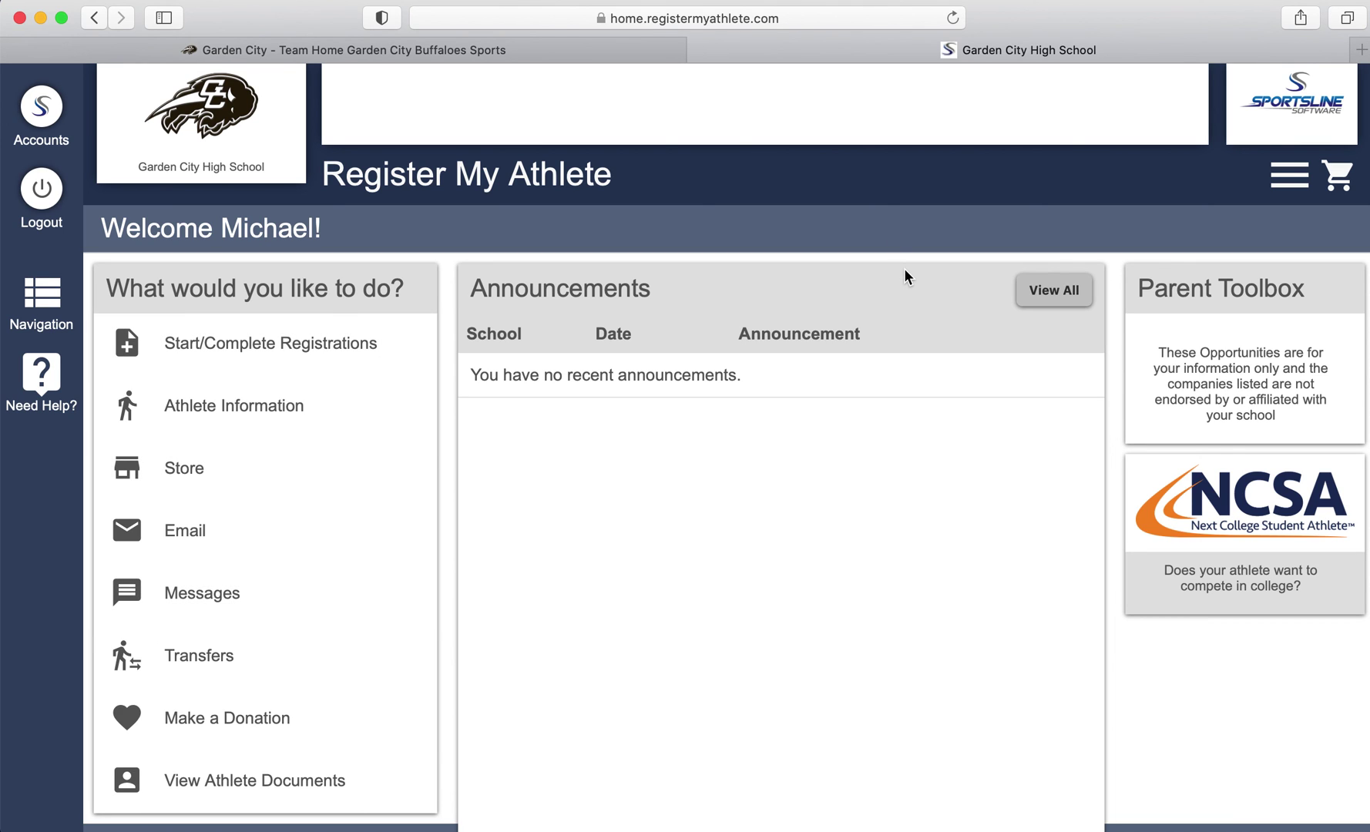
pyautogui.scroll(1, 903, 269)
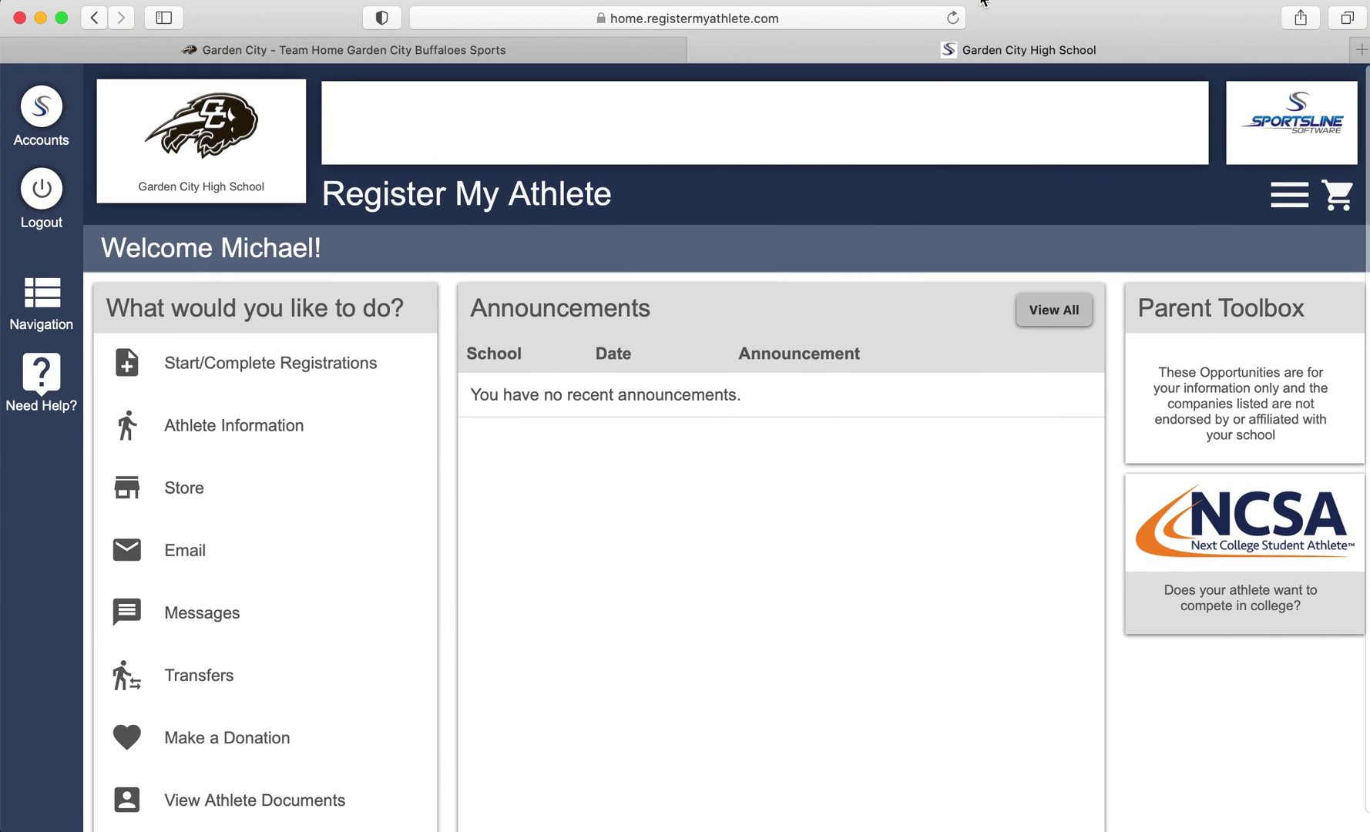